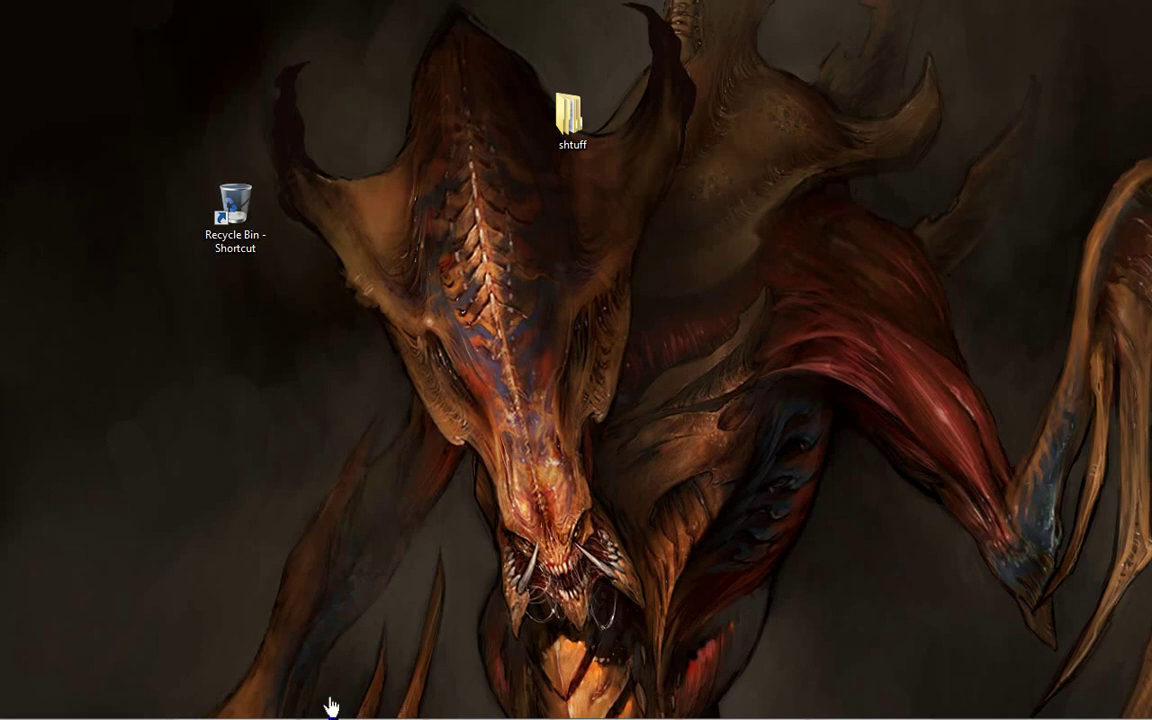
Switch to Chrome and search the web for "hey0's mod" in a new tab.
{"action": "mouse_move", "coordinate": [332, 712]}
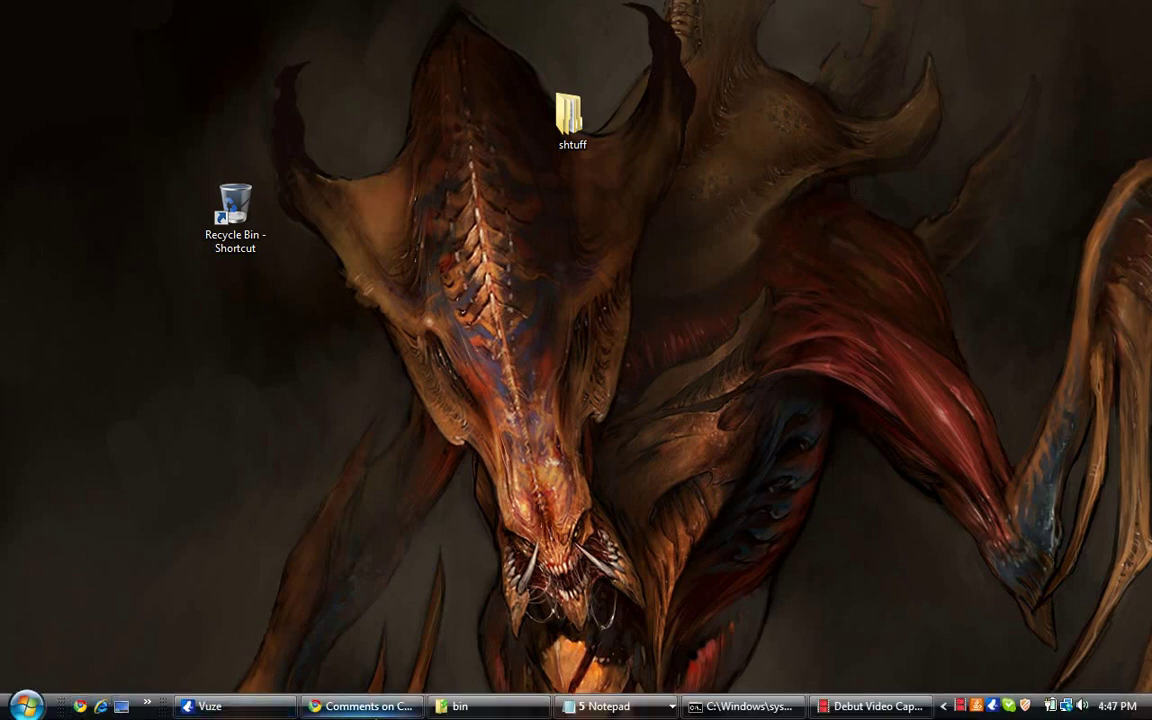
{"action": "left_click", "coordinate": [340, 706]}
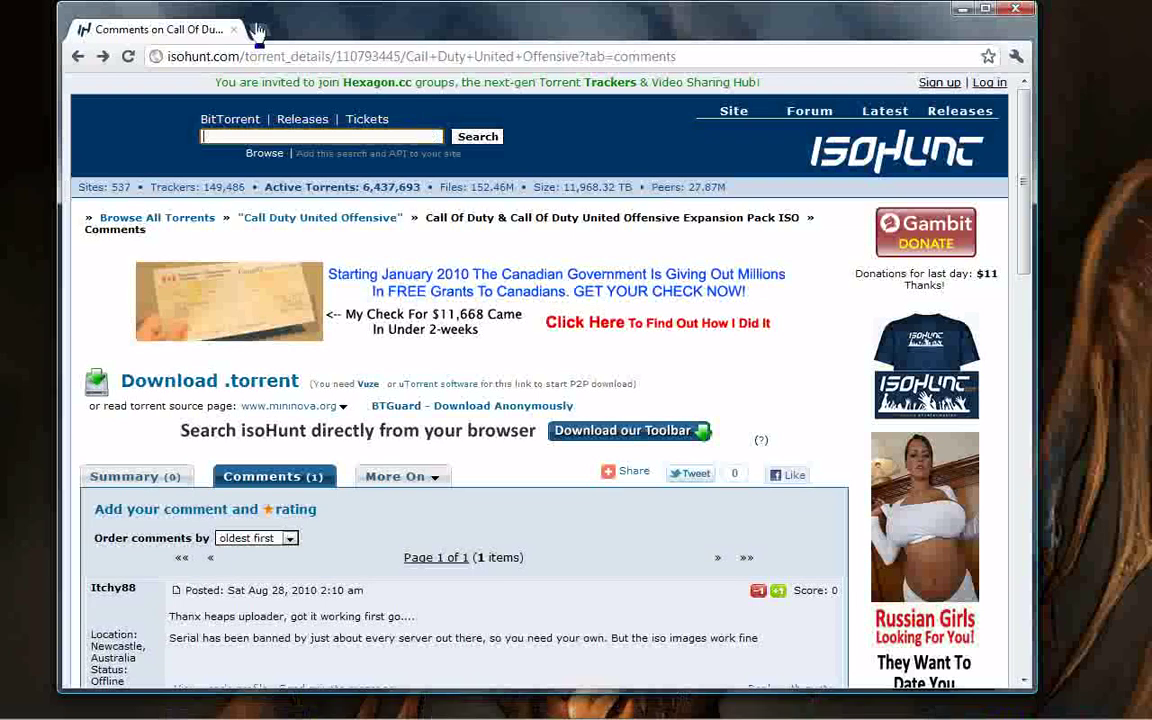
{"action": "left_click", "coordinate": [257, 31]}
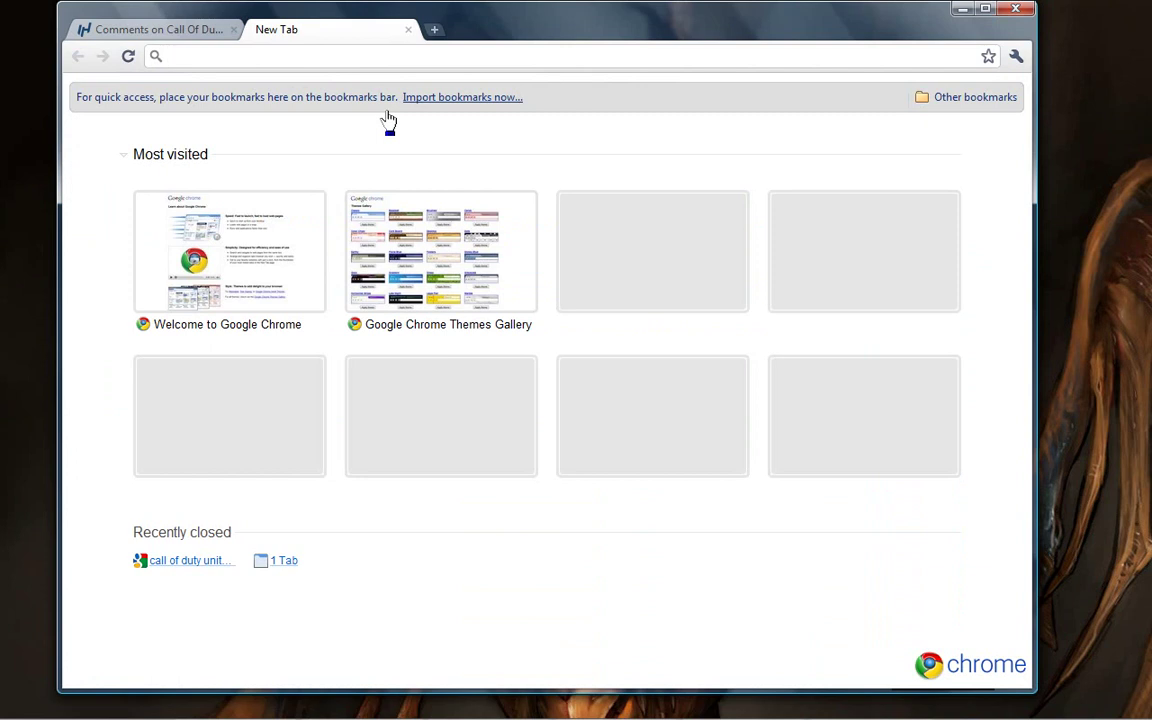
{"action": "type", "text": "hey"}
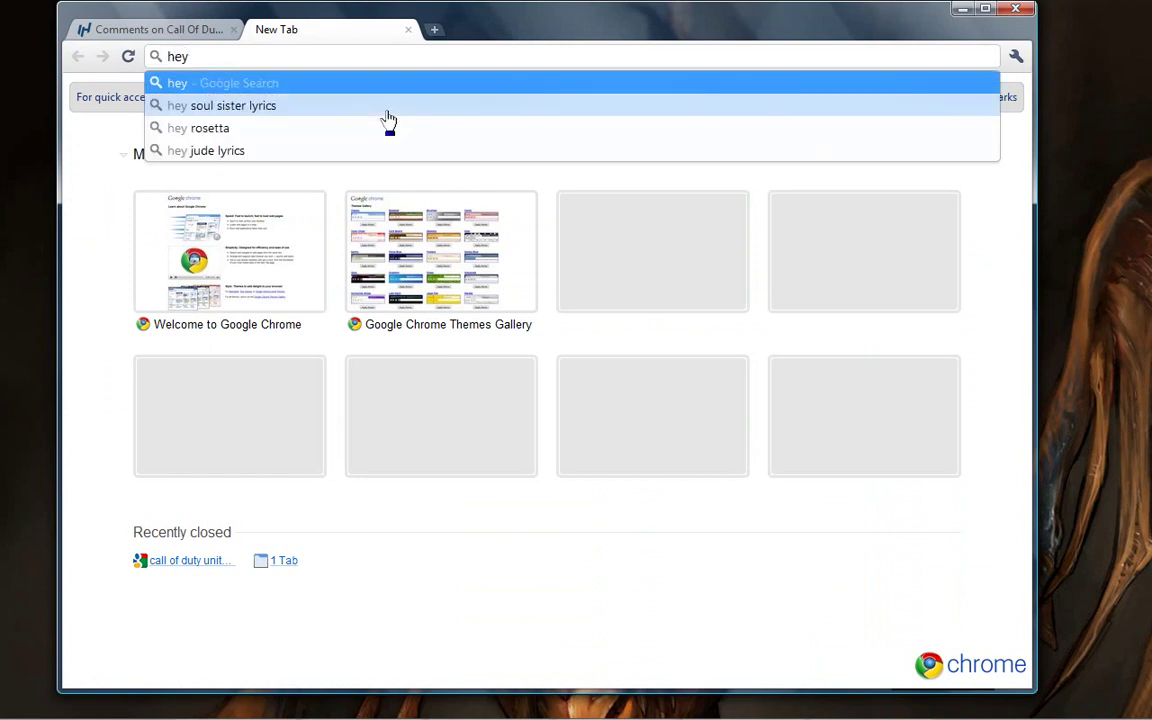
{"action": "type", "text": "o's "}
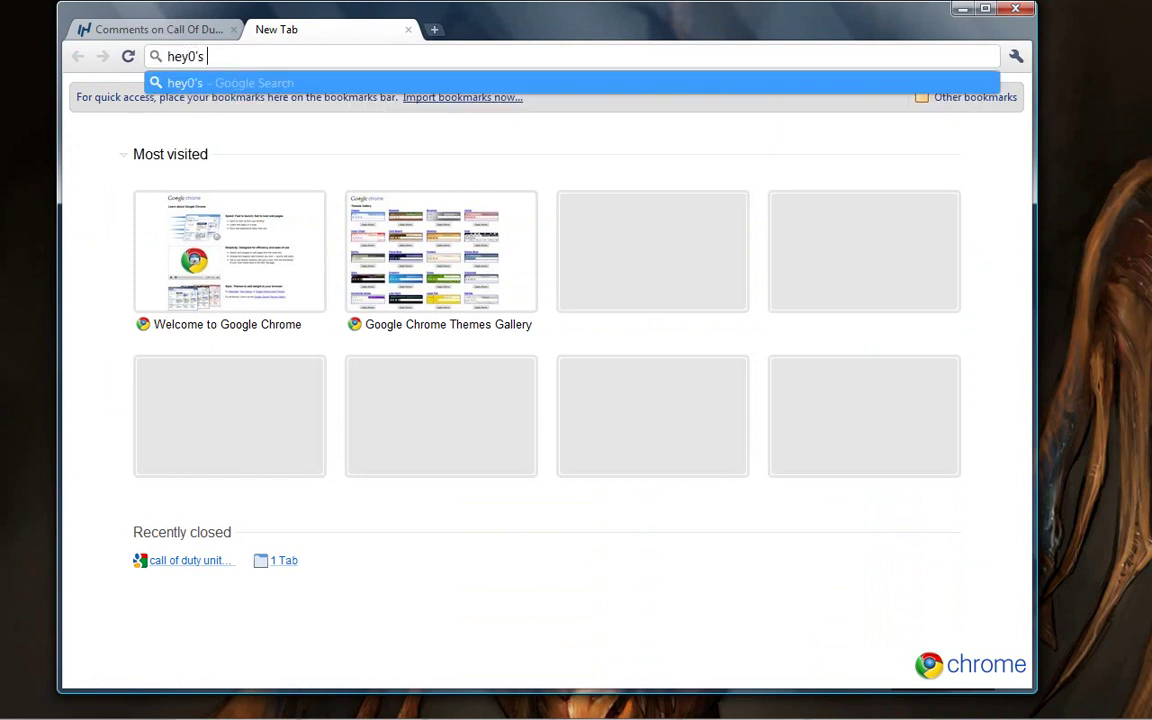
{"action": "type", "text": "mod"}
{"action": "key", "text": "Return"}
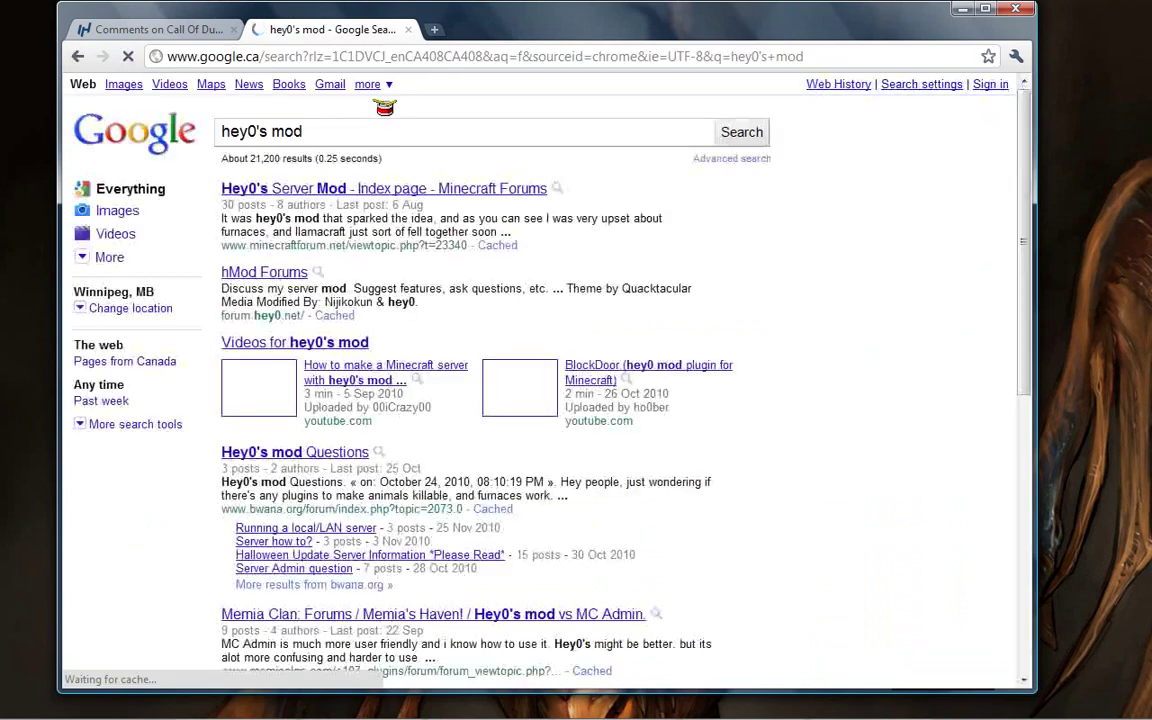
Download the latest build from the Hey0's Server Mod topic on Minecraft Forums and open the downloaded archive.
{"action": "left_click", "coordinate": [322, 188]}
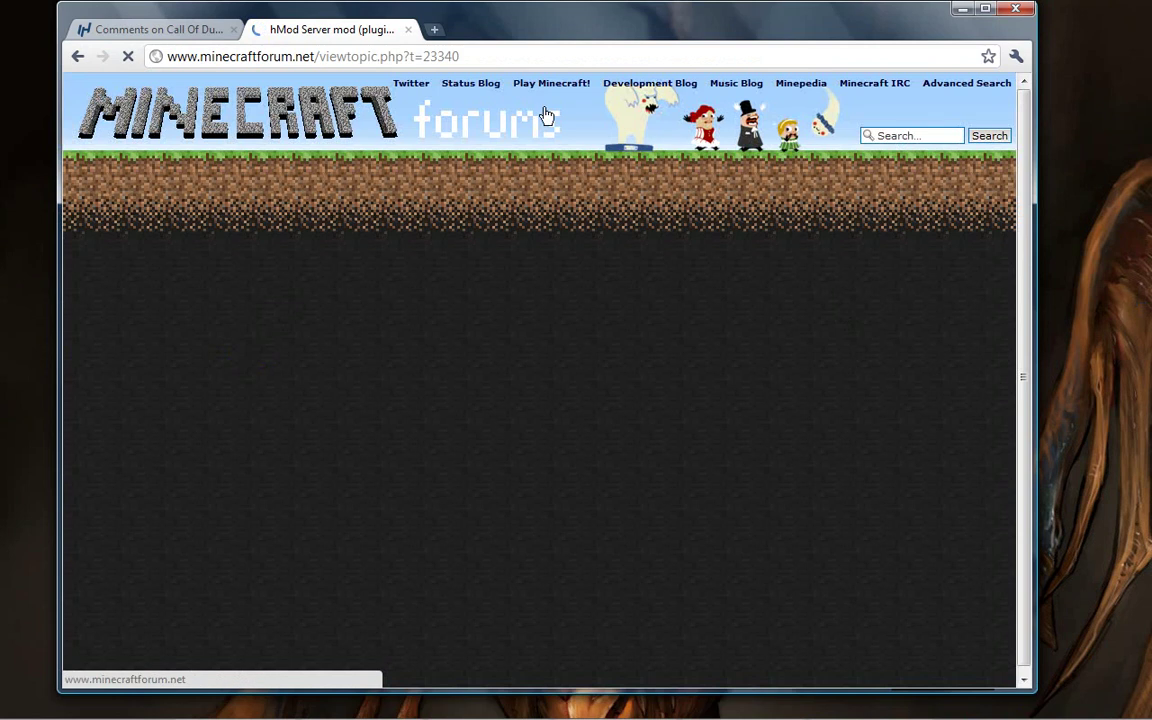
{"action": "scroll", "coordinate": [548, 116], "scroll_direction": "down", "scroll_amount": 2}
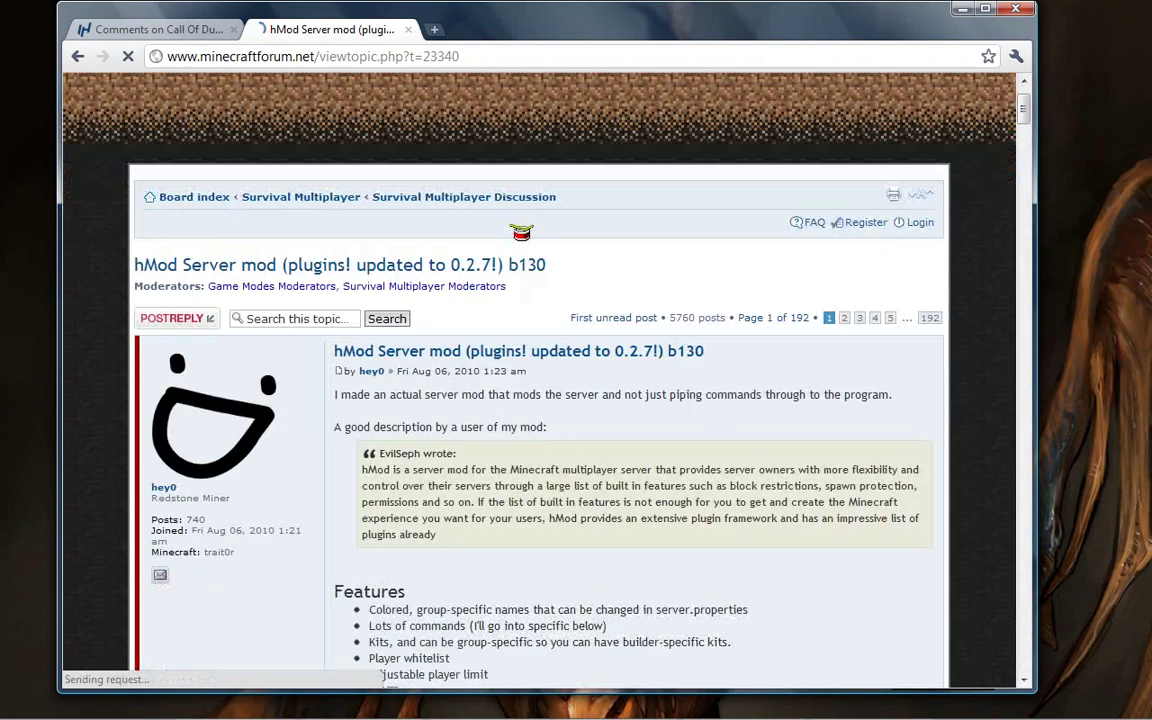
{"action": "scroll", "coordinate": [521, 232], "scroll_direction": "down", "scroll_amount": 9}
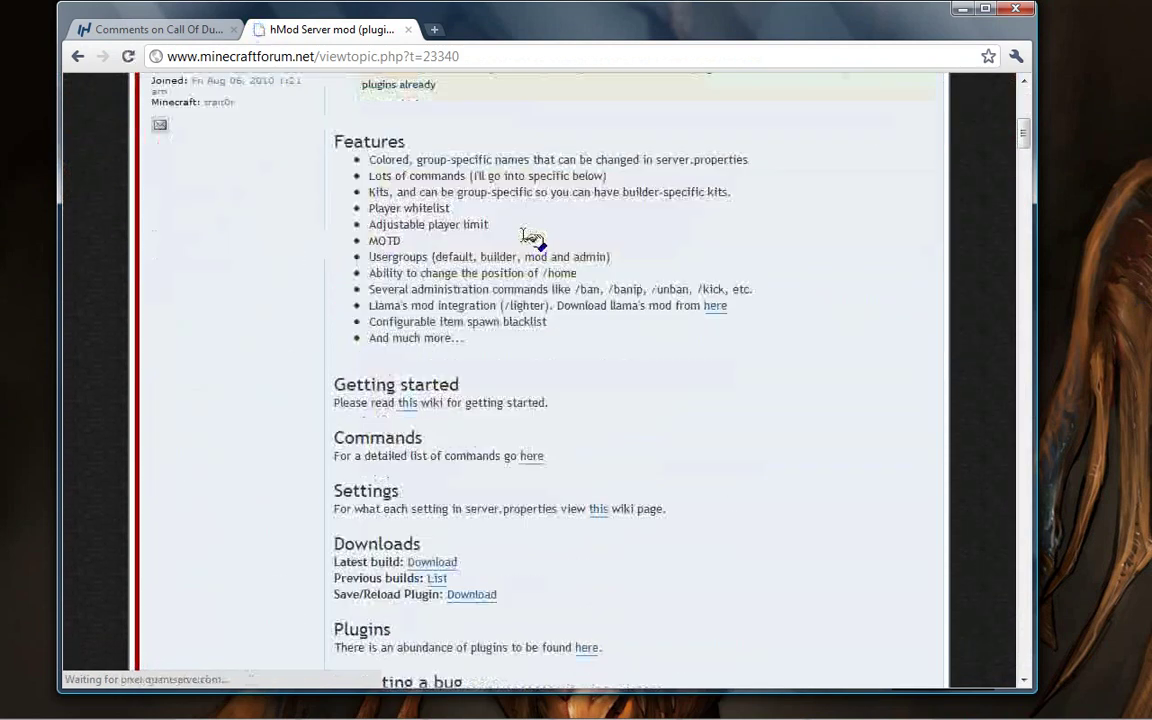
{"action": "scroll", "coordinate": [528, 240], "scroll_direction": "down", "scroll_amount": 9}
{"action": "scroll", "coordinate": [521, 240], "scroll_direction": "down", "scroll_amount": 2}
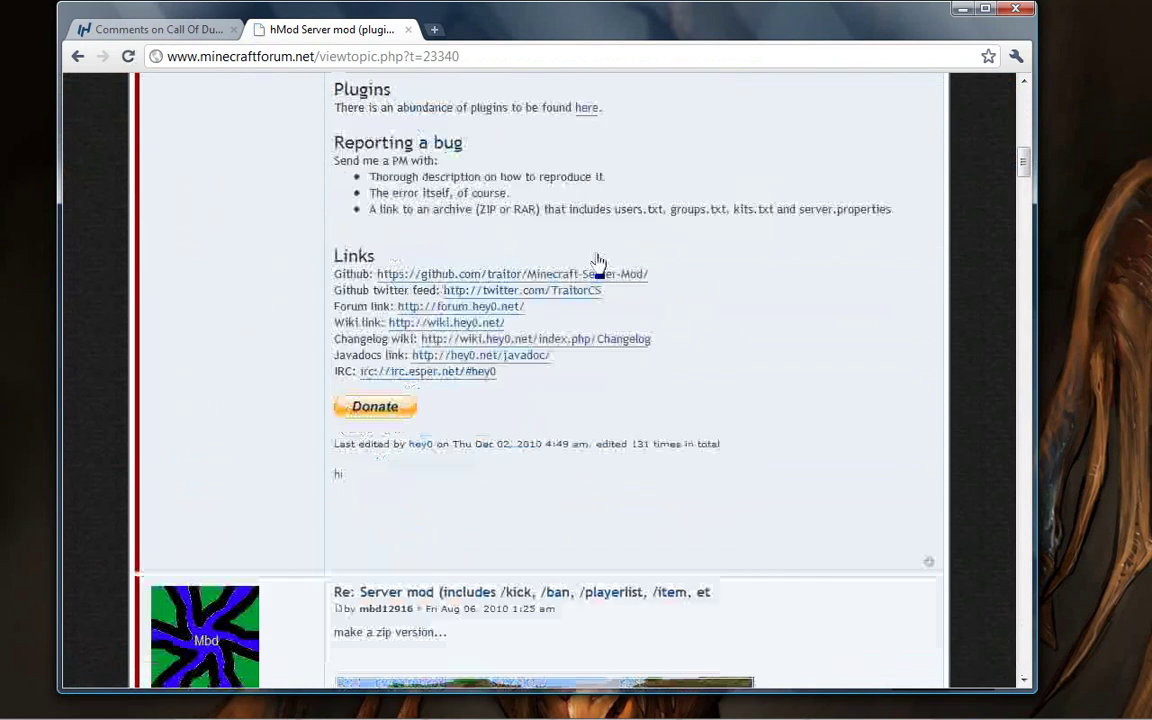
{"action": "scroll", "coordinate": [440, 300], "scroll_direction": "up", "scroll_amount": 4}
{"action": "left_click", "coordinate": [436, 202]}
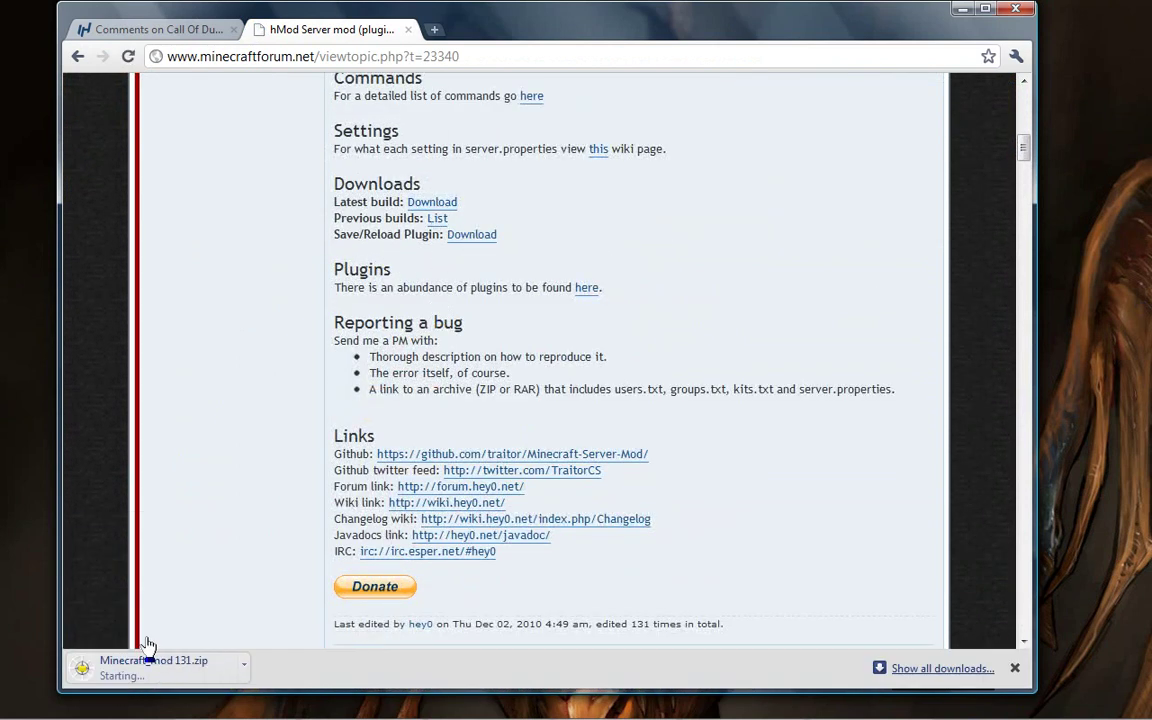
{"action": "left_click", "coordinate": [185, 675]}
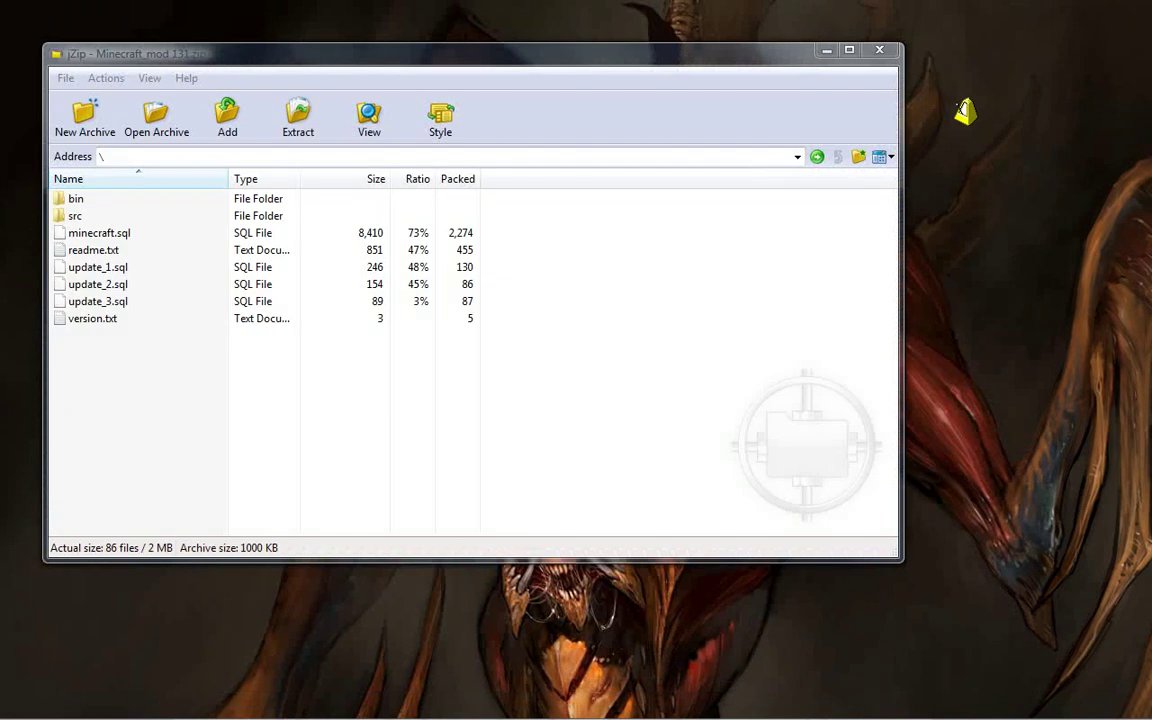
Create a new desktop folder named "minecraft server".
{"action": "right_click", "coordinate": [947, 279]}
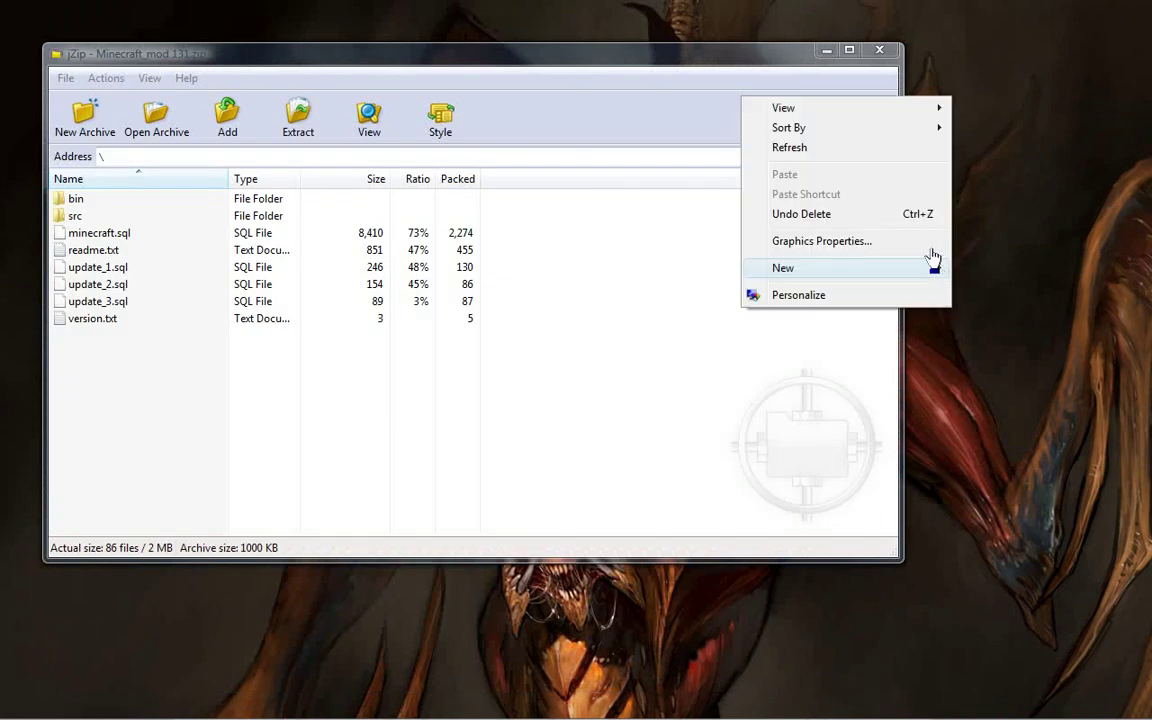
{"action": "mouse_move", "coordinate": [812, 272]}
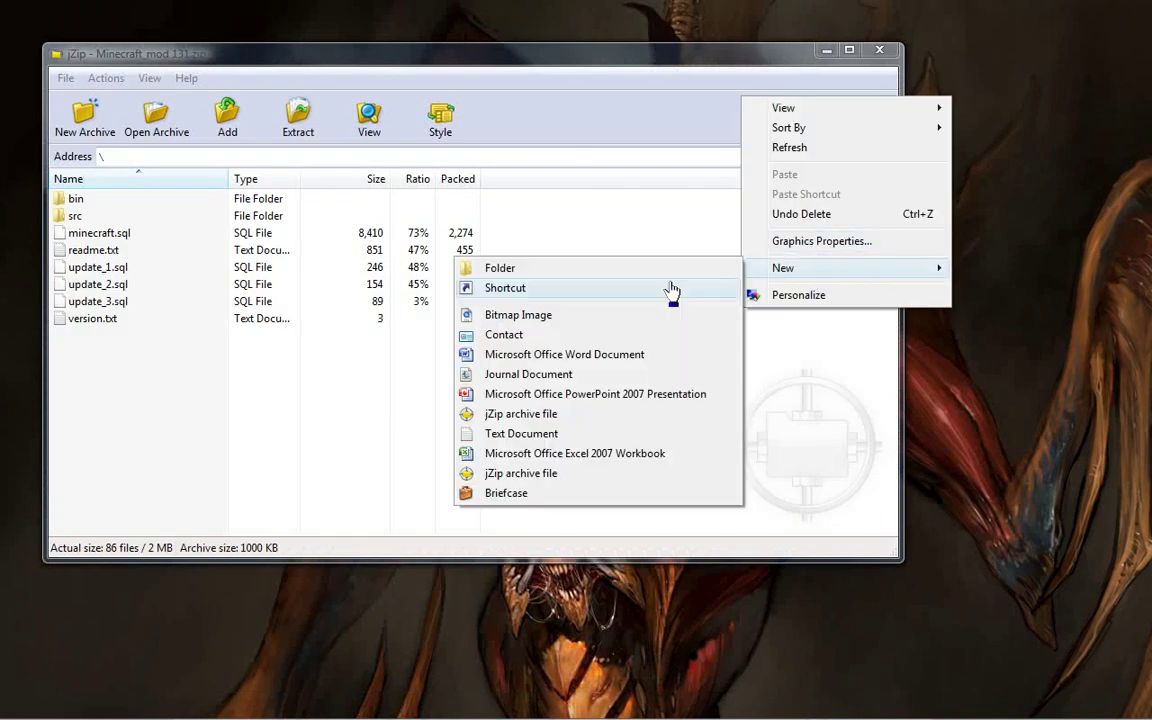
{"action": "left_click", "coordinate": [591, 276]}
{"action": "type", "text": "minecraf"}
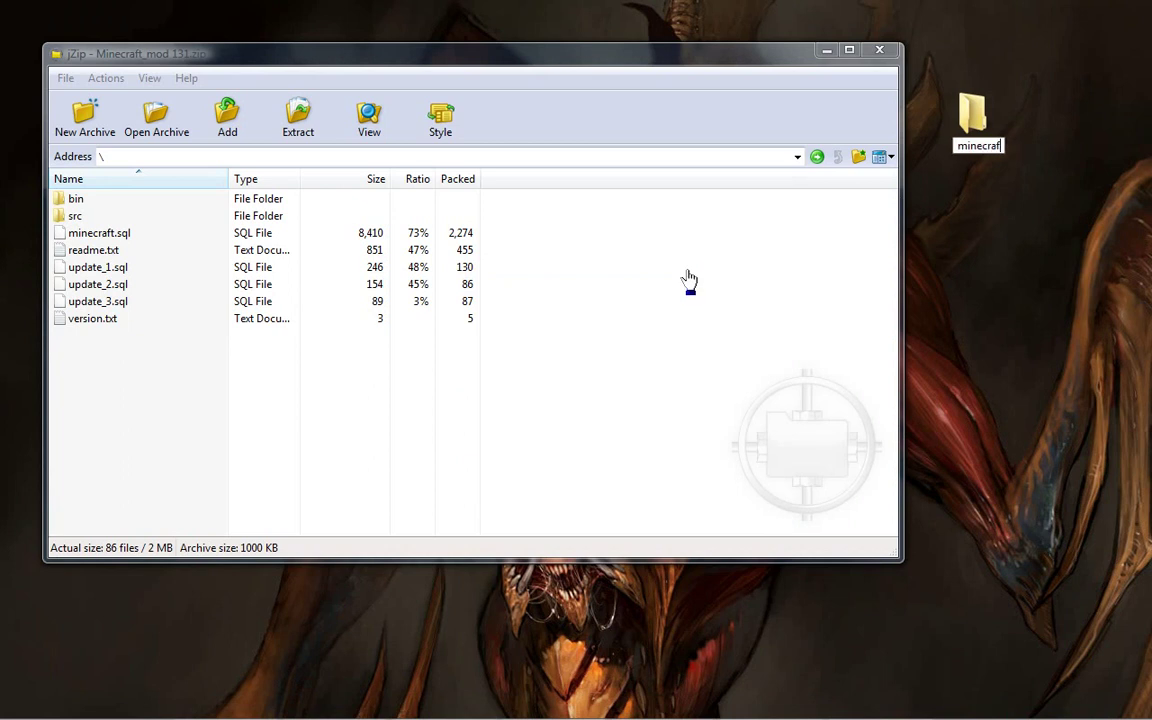
{"action": "type", "text": "t server"}
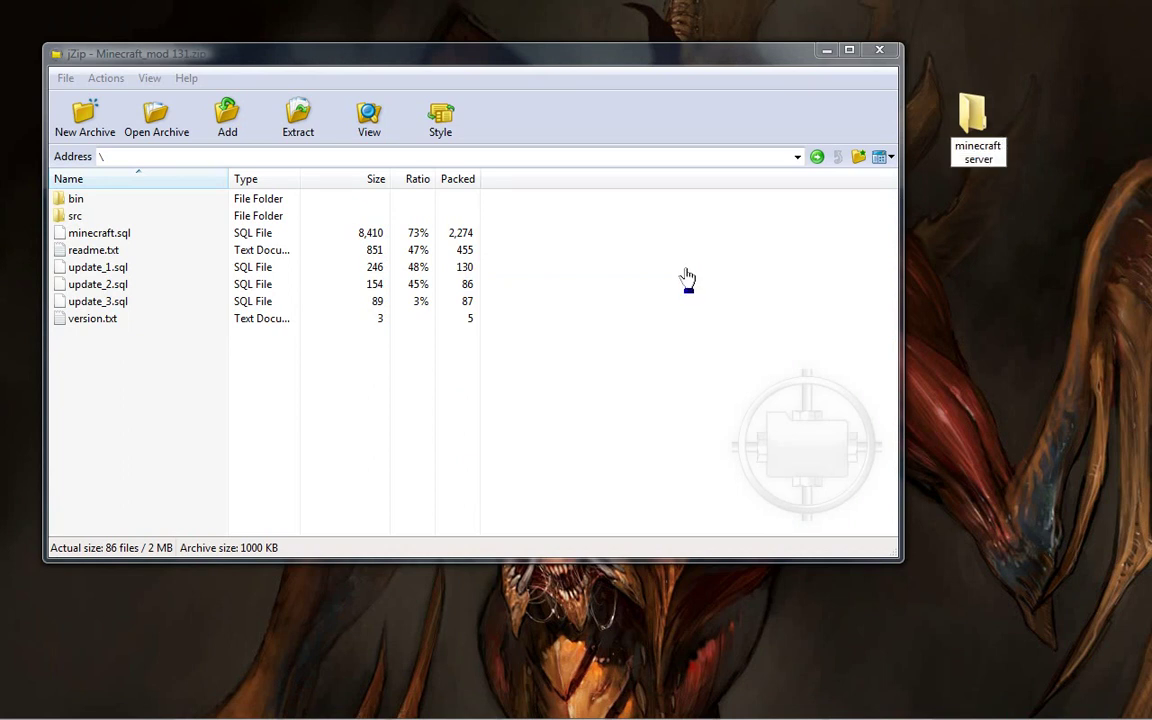
{"action": "left_click", "coordinate": [812, 404]}
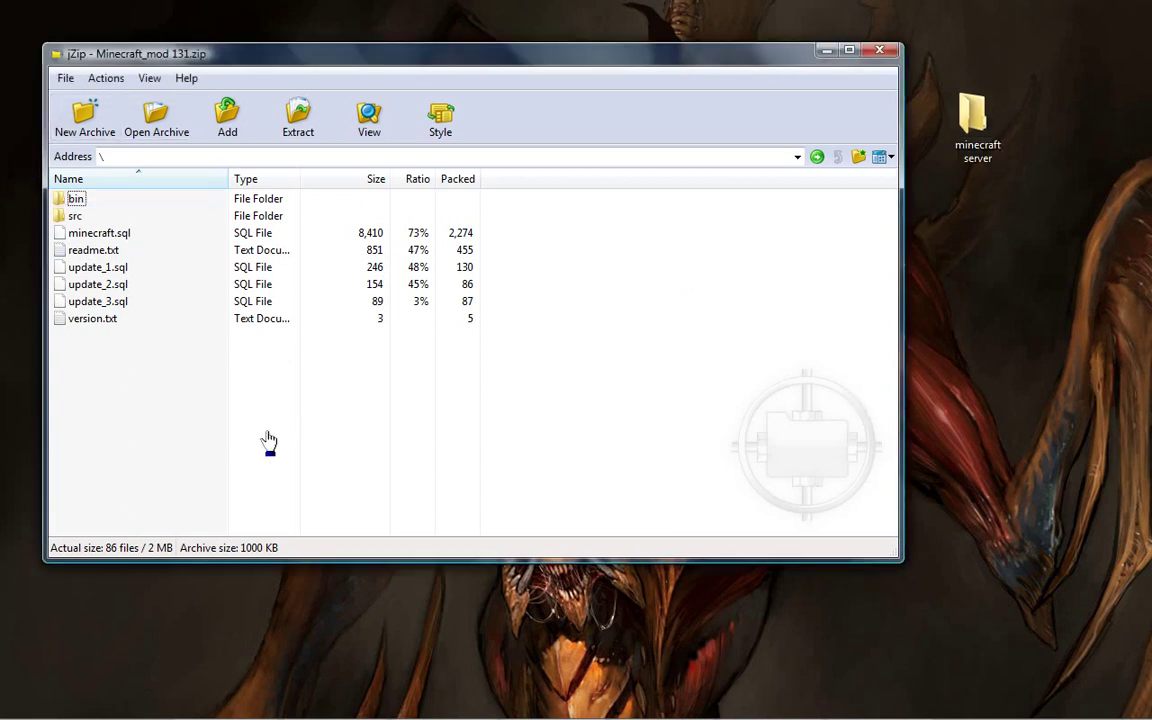
Extract everything in the mod archive into the minecraft server folder, closing the archive and opening that folder.
{"action": "left_click_drag", "start_coordinate": [240, 400], "coordinate": [49, 192]}
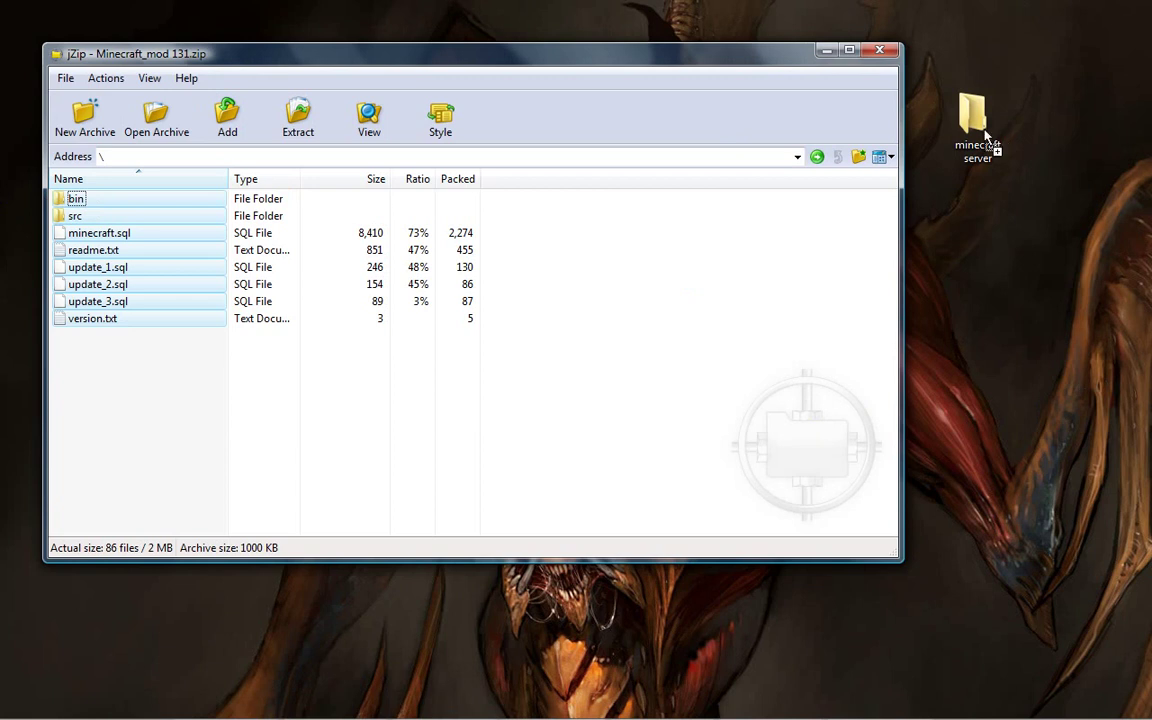
{"action": "left_click_drag", "start_coordinate": [975, 135], "coordinate": [975, 135]}
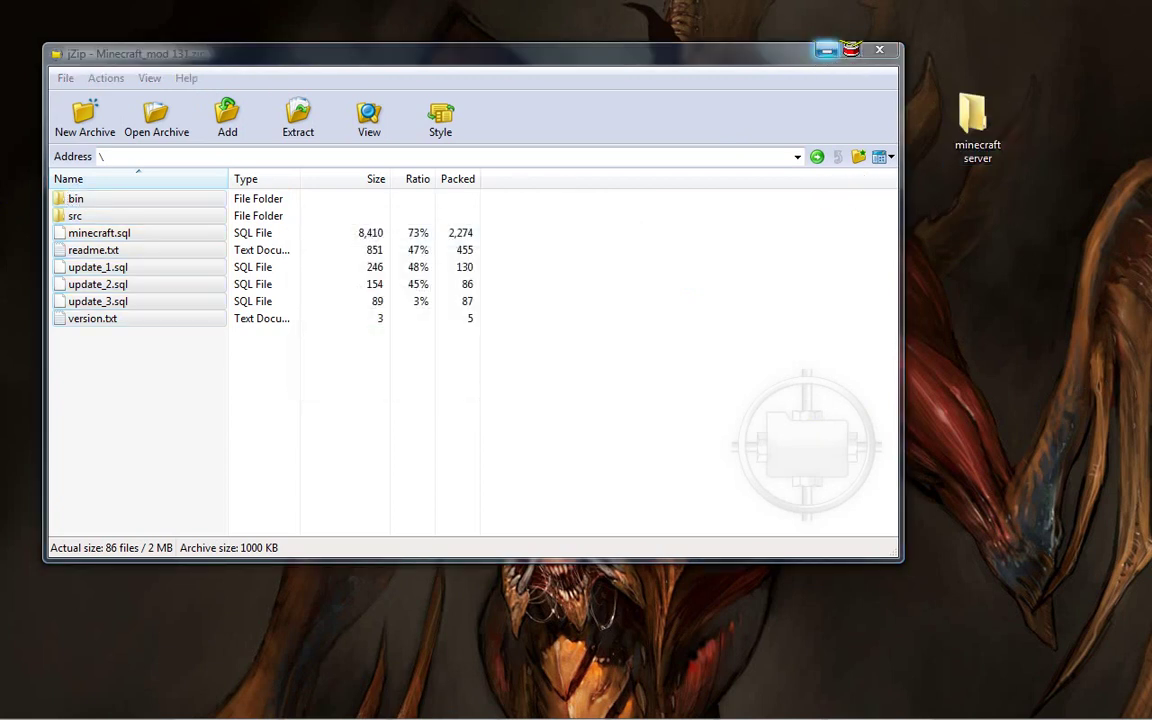
{"action": "left_click", "coordinate": [879, 50]}
{"action": "key", "text": "Return"}
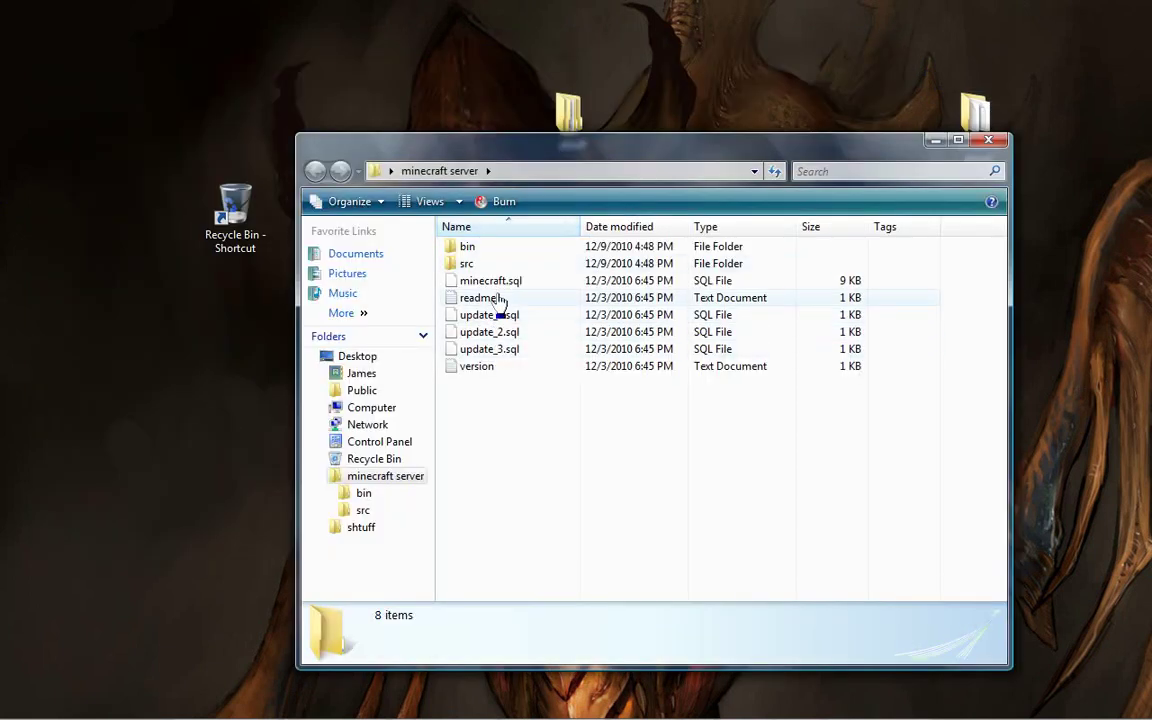
Run the server_nogui batch file from the bin folder and review its console output from the beginning.
{"action": "left_click_drag", "start_coordinate": [468, 247], "coordinate": [489, 261]}
{"action": "double_click", "coordinate": [478, 249]}
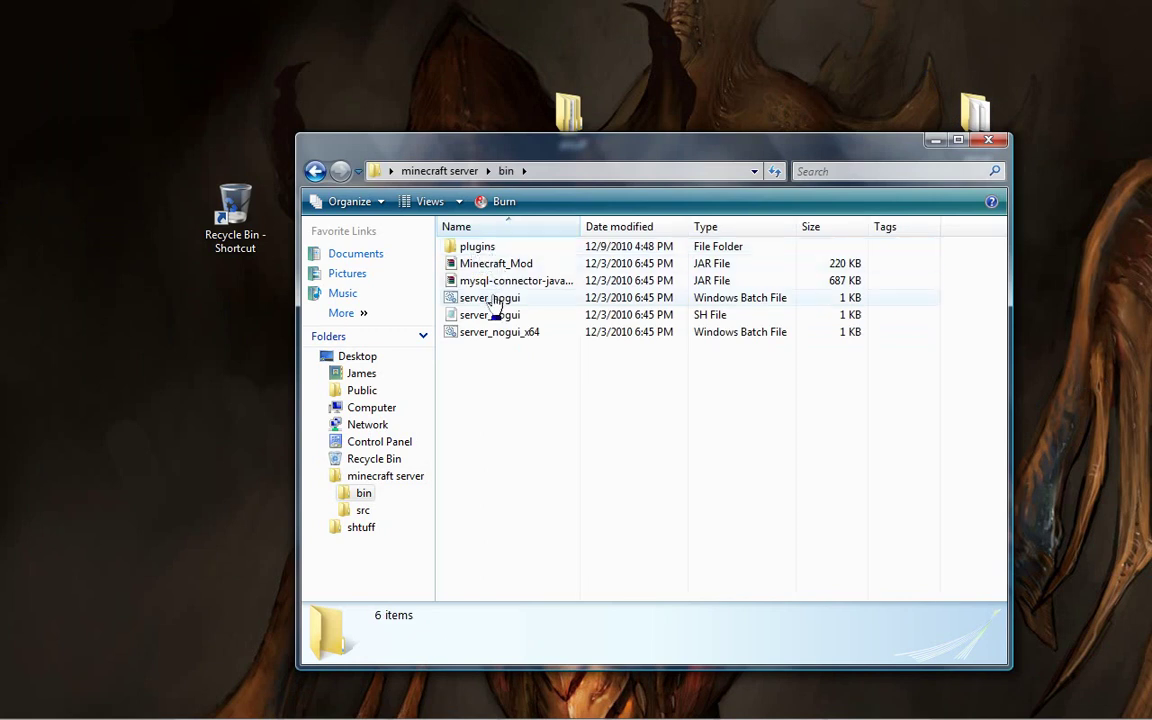
{"action": "left_click", "coordinate": [489, 298]}
{"action": "double_click", "coordinate": [490, 299]}
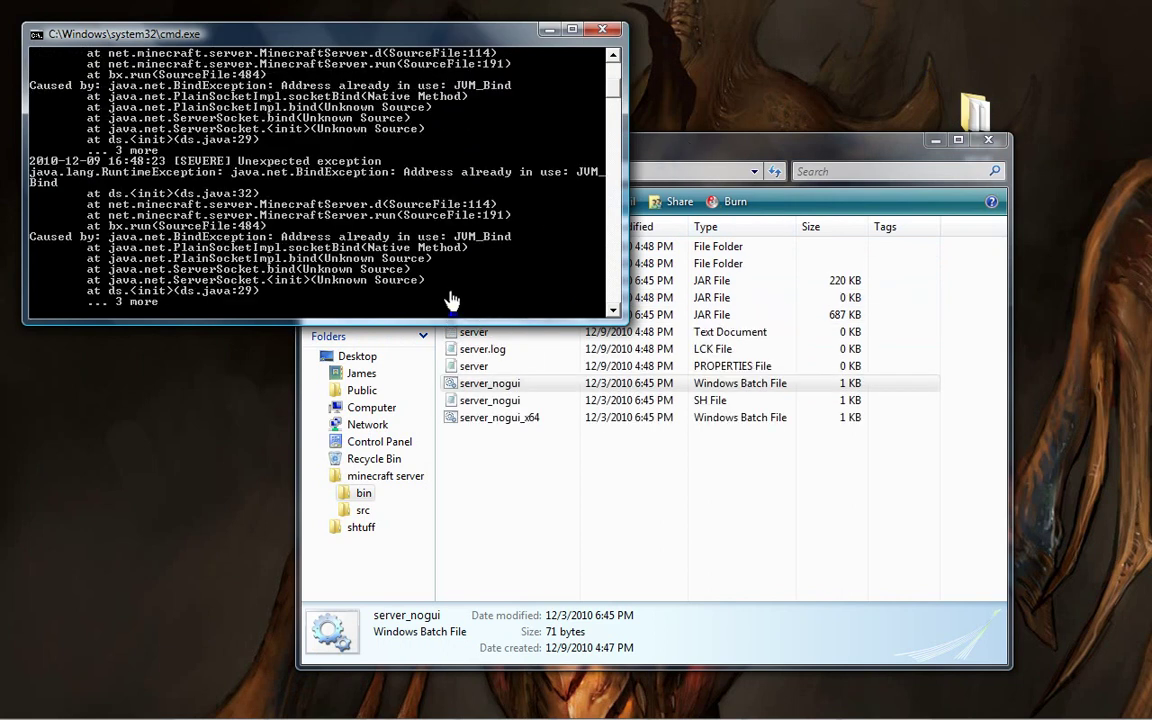
{"action": "scroll", "coordinate": [452, 300], "scroll_direction": "up", "scroll_amount": 2}
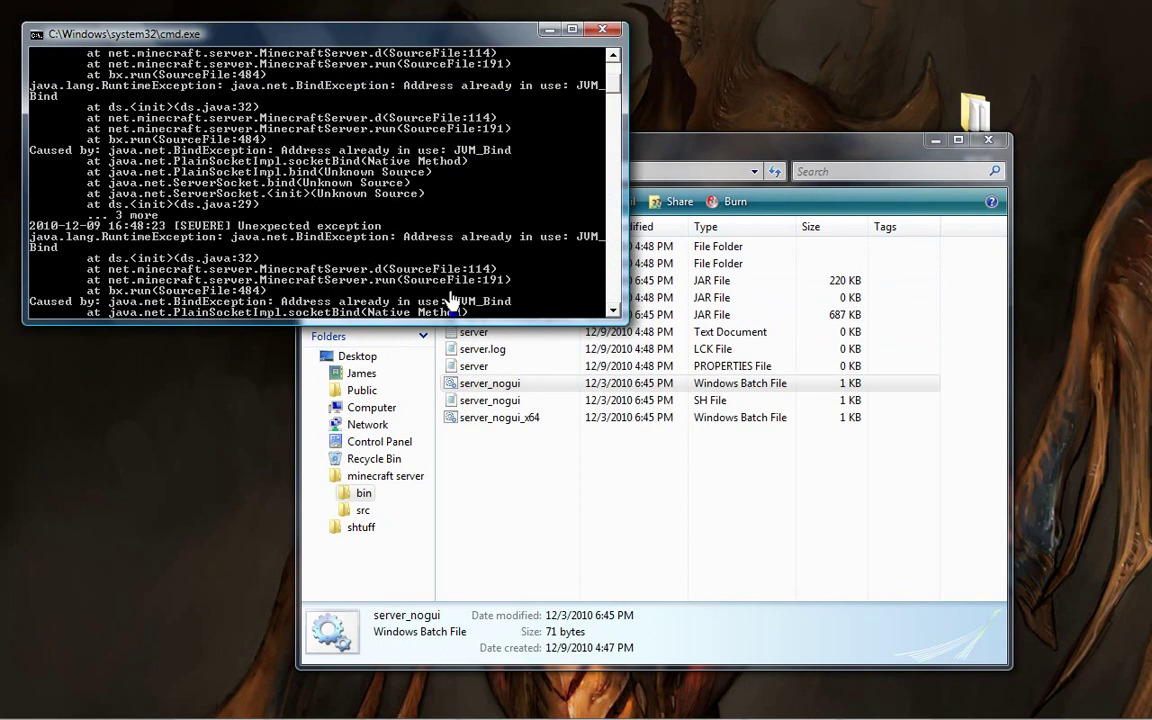
{"action": "scroll", "coordinate": [452, 300], "scroll_direction": "up", "scroll_amount": 4}
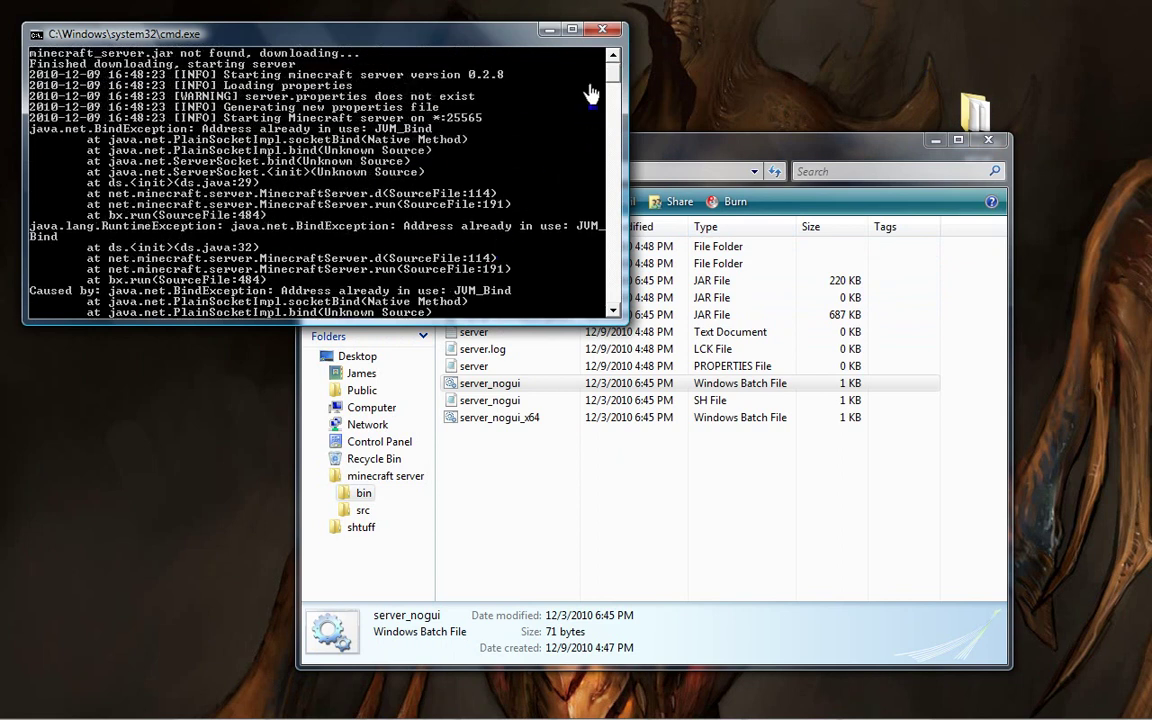
Try running the server_nogui batch file again with the first console minimized, and close the new console.
{"action": "left_click", "coordinate": [549, 30]}
{"action": "double_click", "coordinate": [489, 383]}
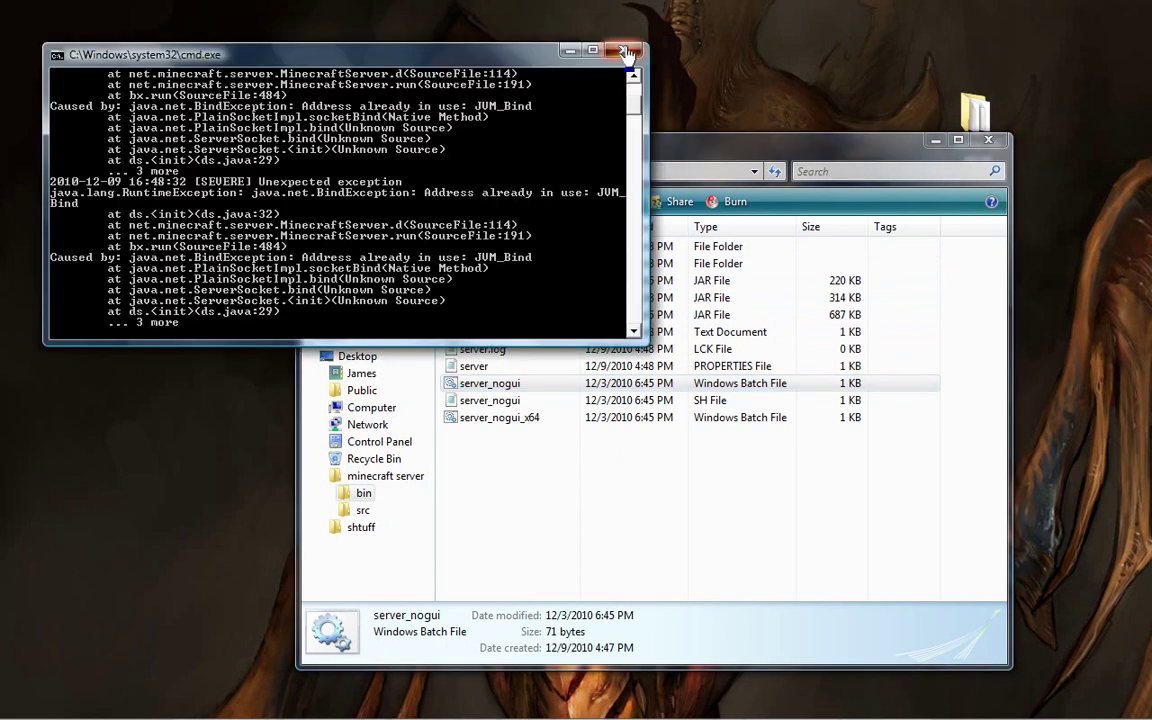
{"action": "left_click", "coordinate": [623, 49]}
Move the SQL, readme and version files from the minecraft server folder into its bin folder and open bin.
{"action": "left_click", "coordinate": [317, 171]}
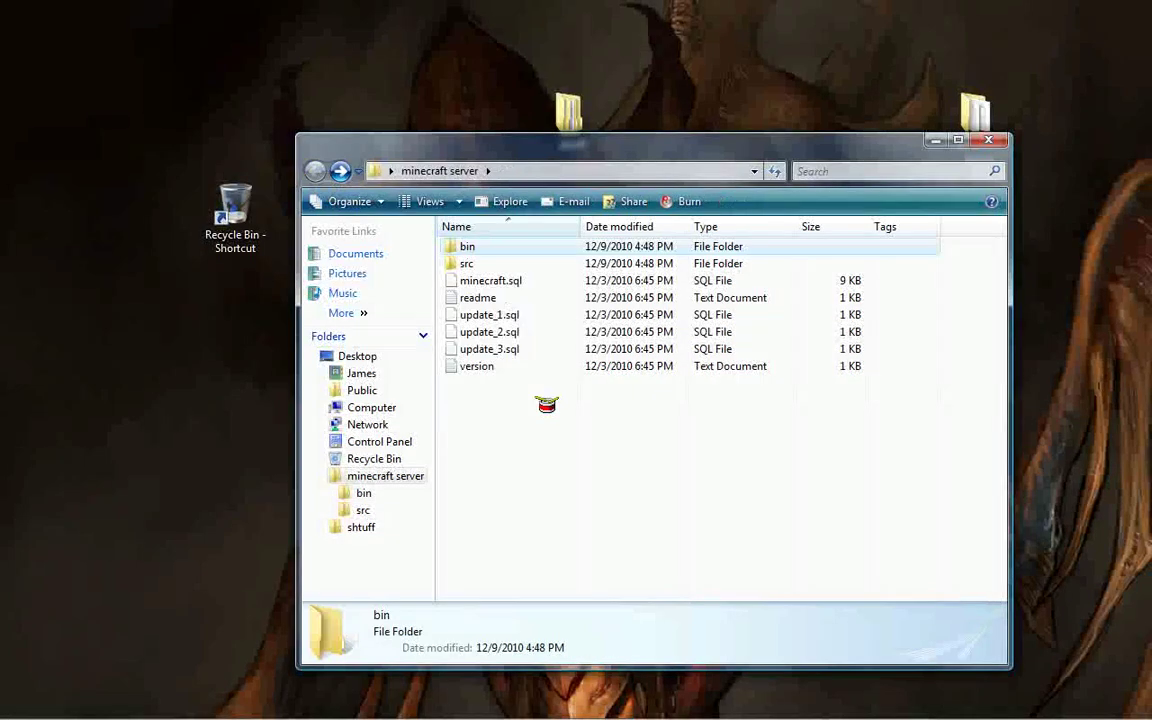
{"action": "left_click_drag", "start_coordinate": [604, 483], "coordinate": [469, 252]}
{"action": "double_click", "coordinate": [470, 250]}
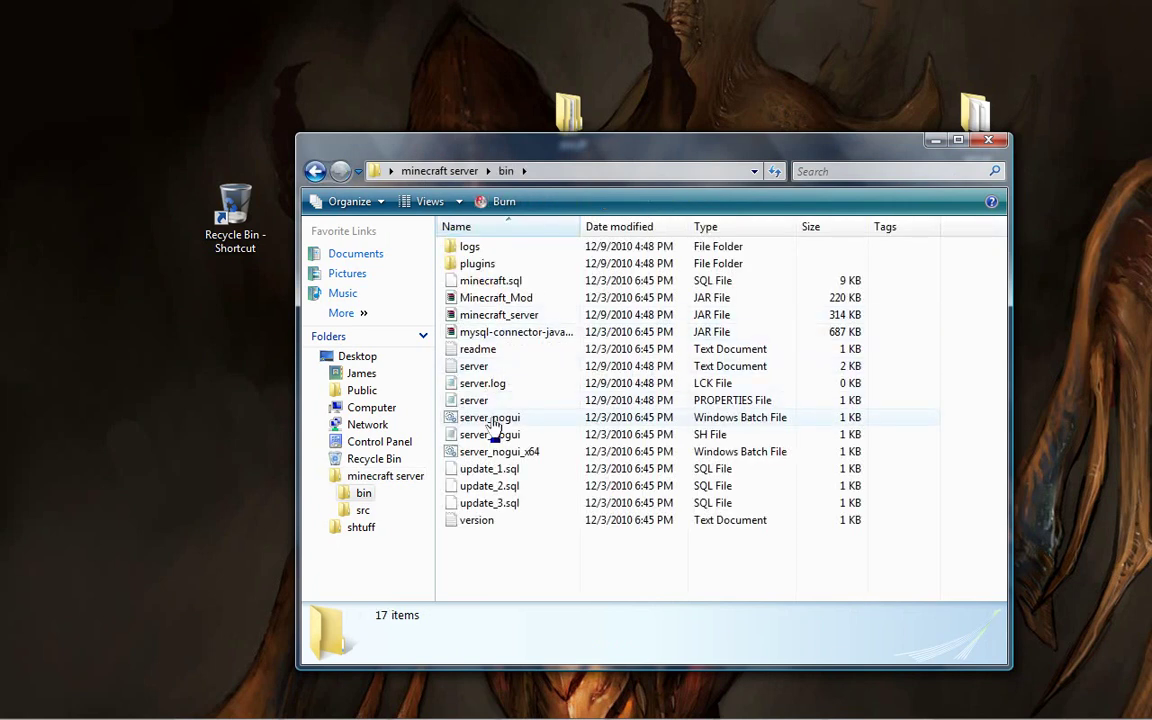
Try to start the server with server_nogui from the filled bin folder, review the console output and close it.
{"action": "double_click", "coordinate": [491, 420]}
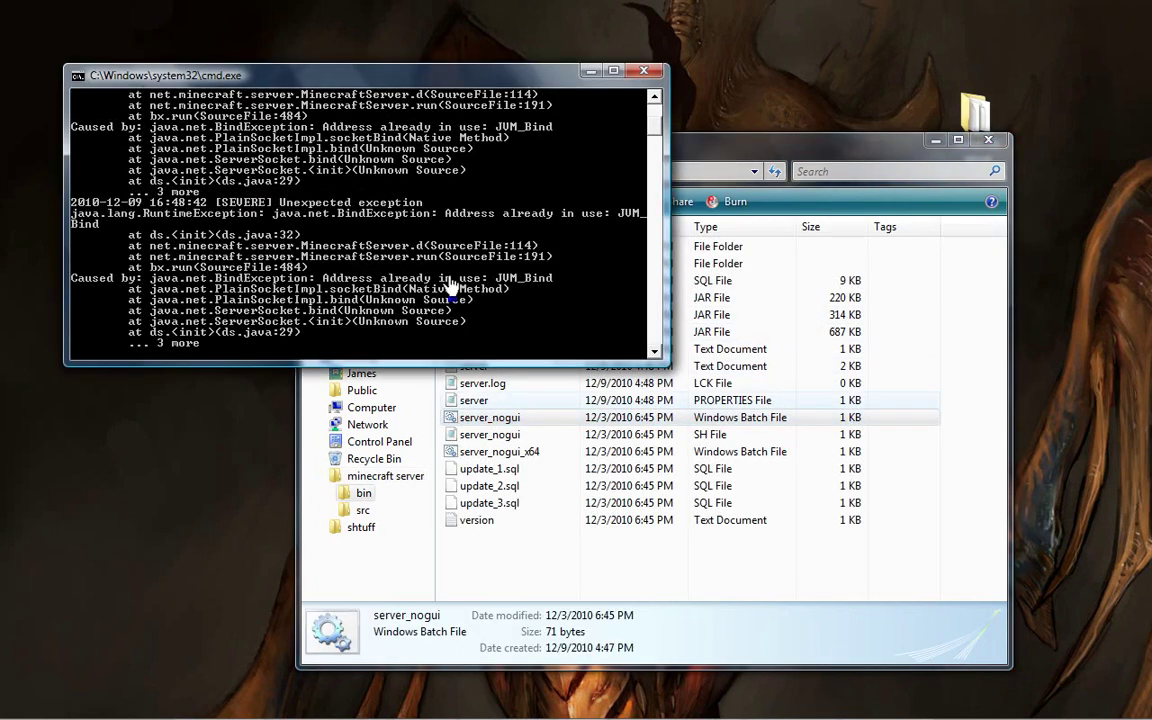
{"action": "scroll", "coordinate": [445, 288], "scroll_direction": "up", "scroll_amount": 3}
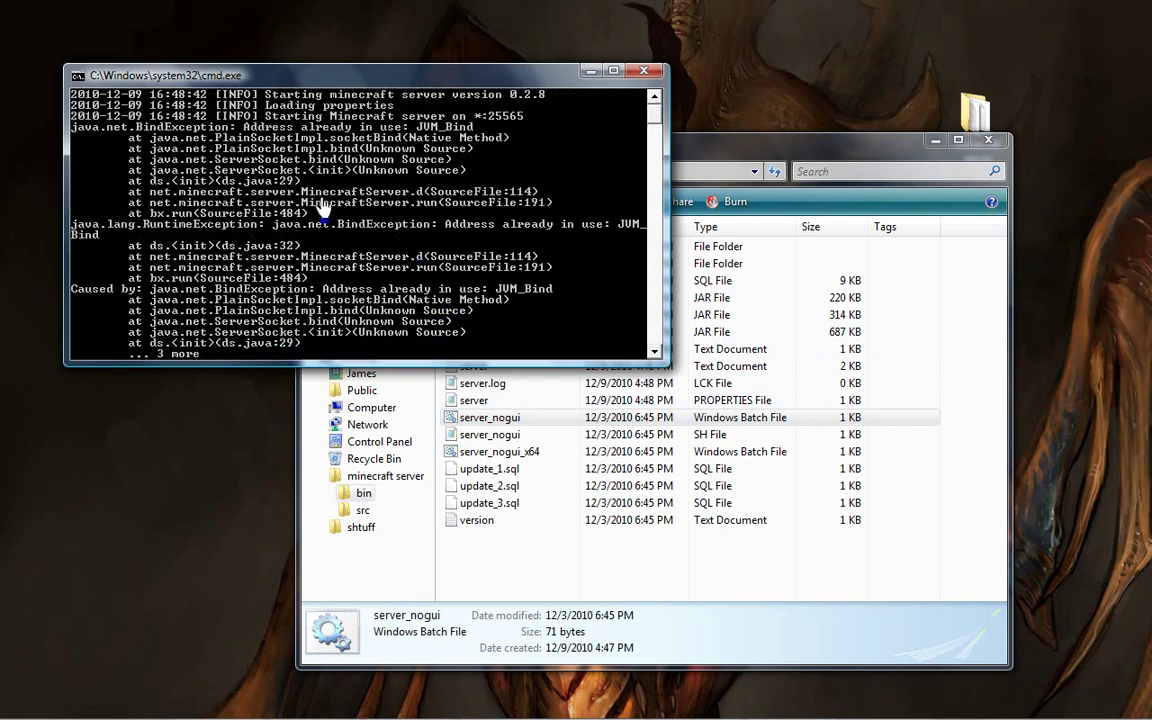
{"action": "left_click", "coordinate": [646, 74]}
Close the leftover command console and the whole group of Notepad windows.
{"action": "right_click", "coordinate": [758, 706]}
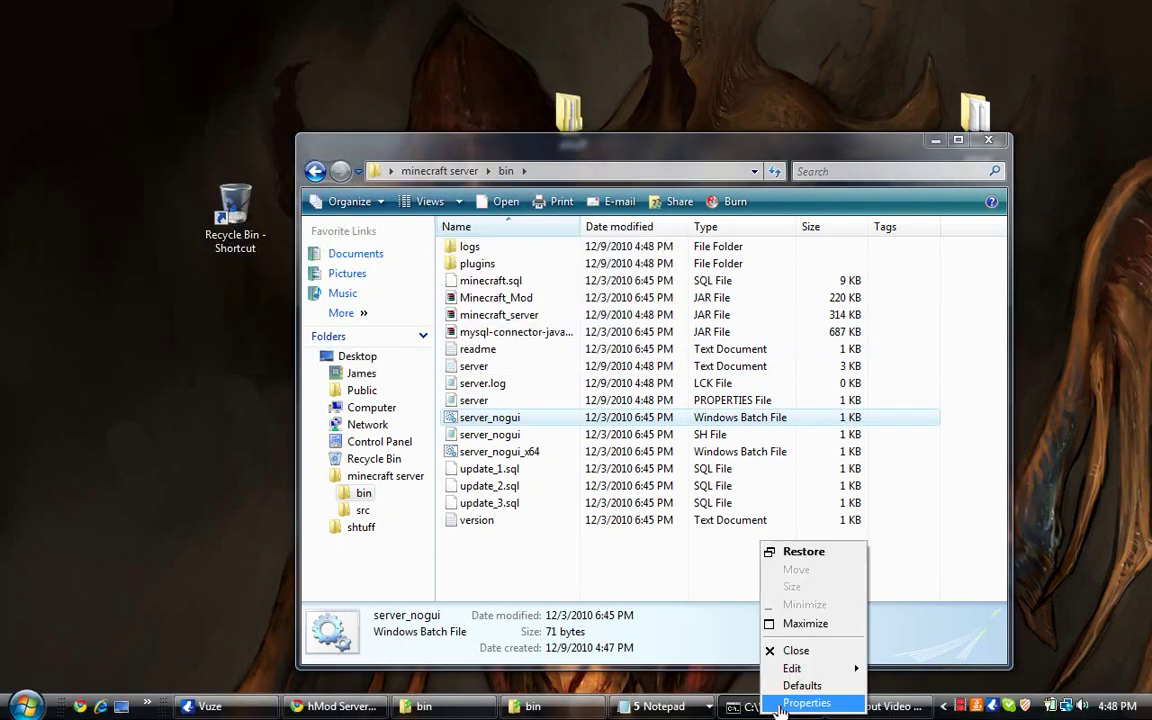
{"action": "left_click", "coordinate": [805, 703]}
{"action": "left_click", "coordinate": [303, 10]}
{"action": "right_click", "coordinate": [685, 706]}
{"action": "right_click", "coordinate": [768, 706]}
{"action": "left_click", "coordinate": [800, 650]}
{"action": "right_click", "coordinate": [745, 706]}
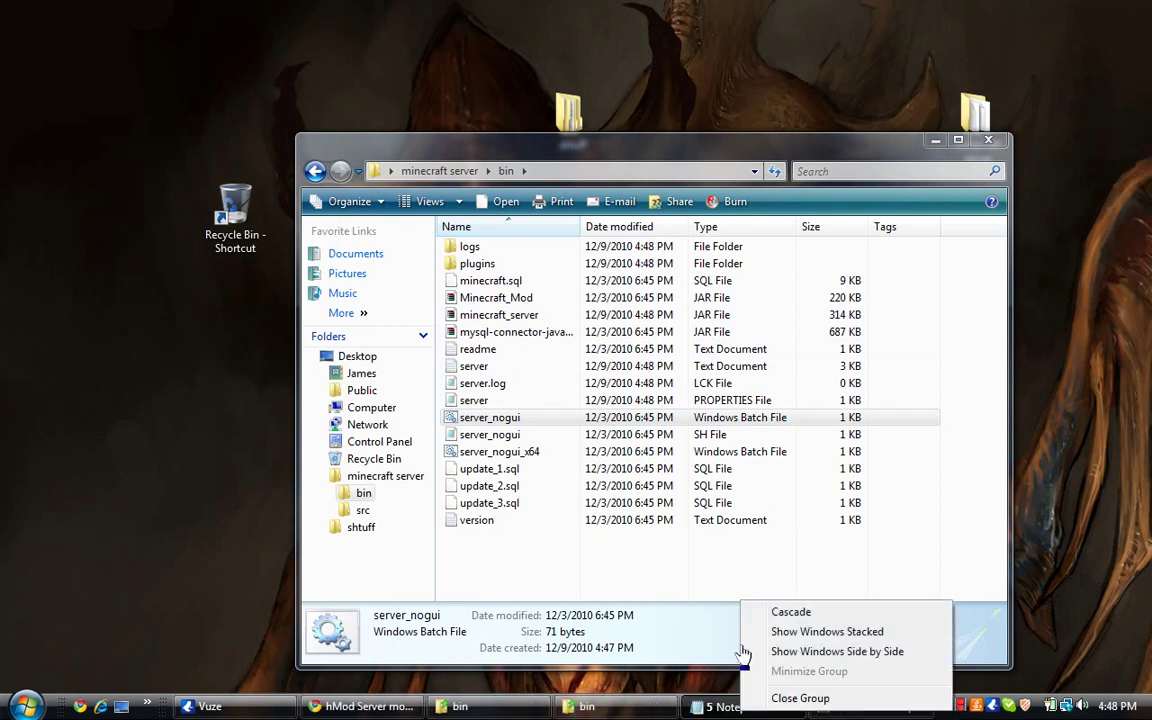
{"action": "left_click", "coordinate": [790, 698]}
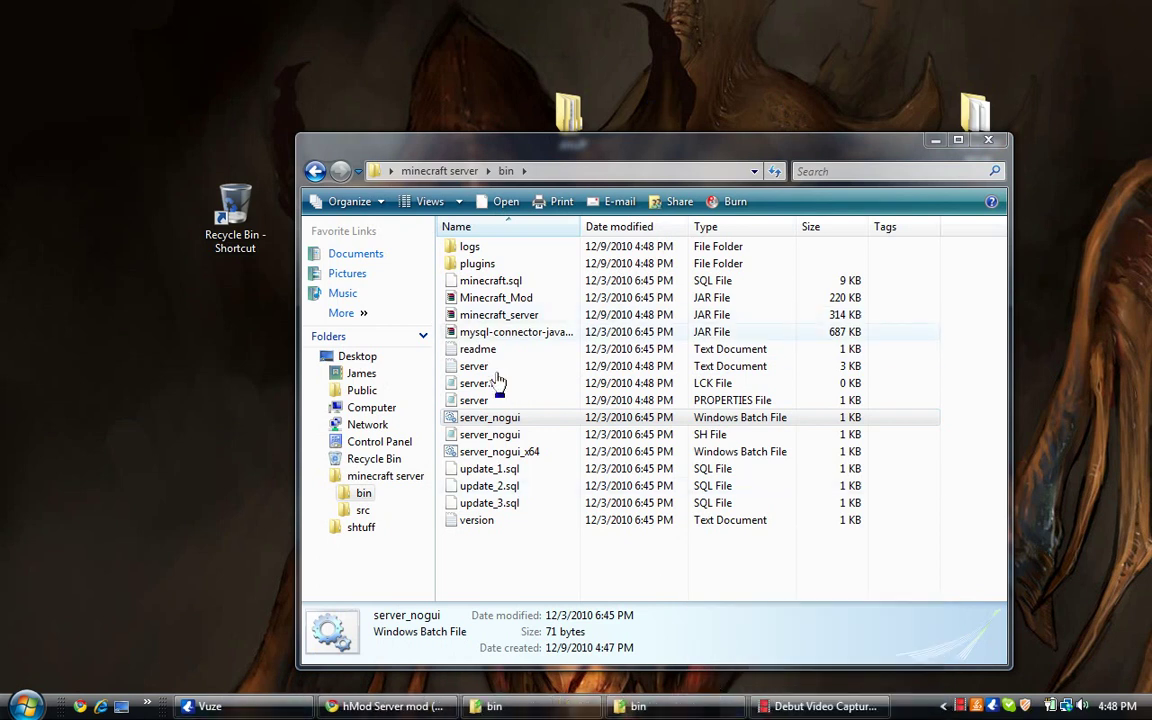
Start the Minecraft server with the server_nogui batch file and reveal the hidden notification icons.
{"action": "double_click", "coordinate": [503, 419]}
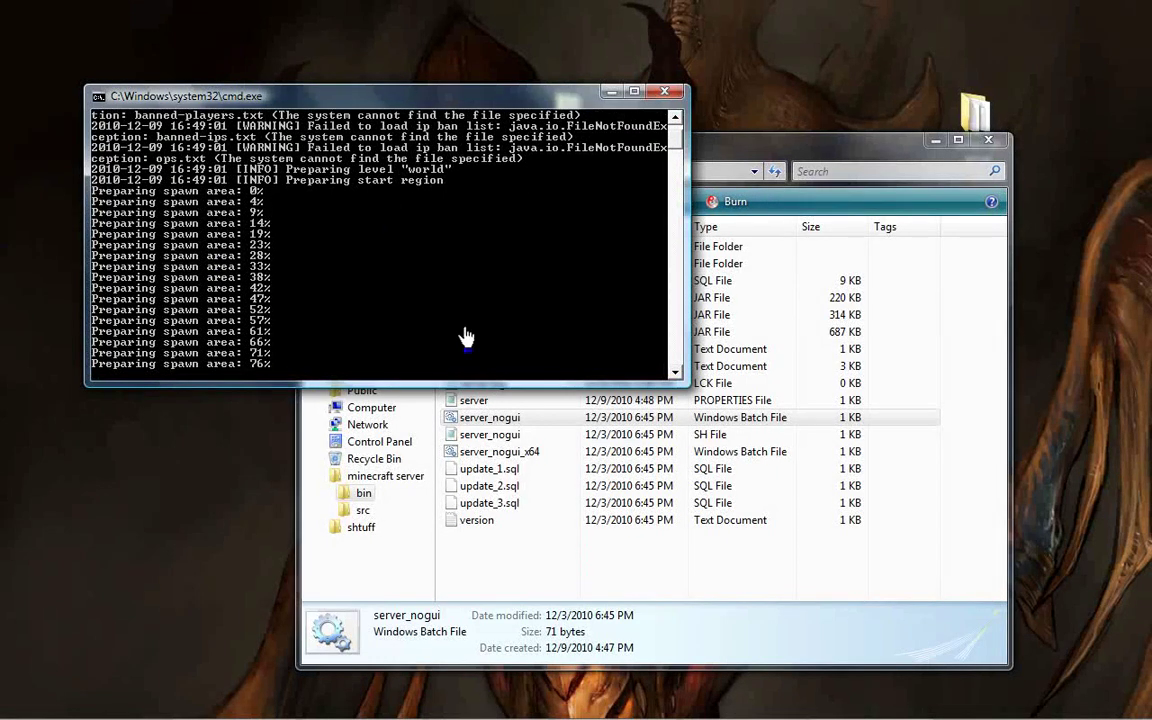
{"action": "mouse_move", "coordinate": [515, 714]}
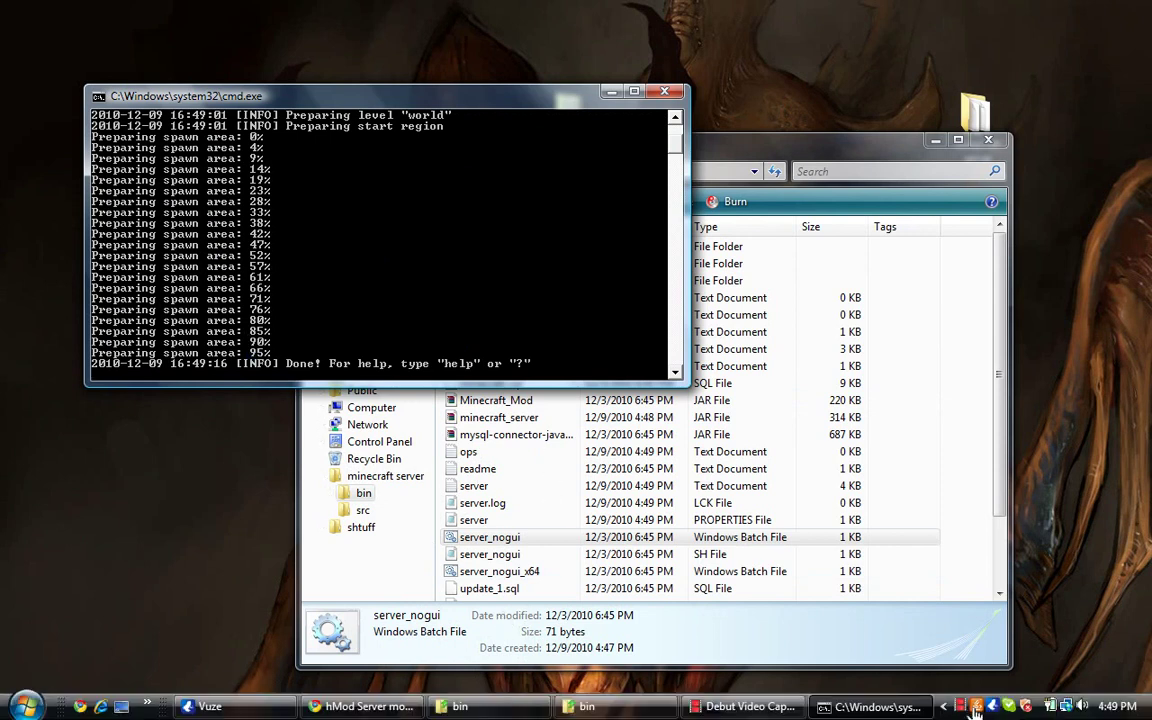
{"action": "left_click", "coordinate": [946, 708]}
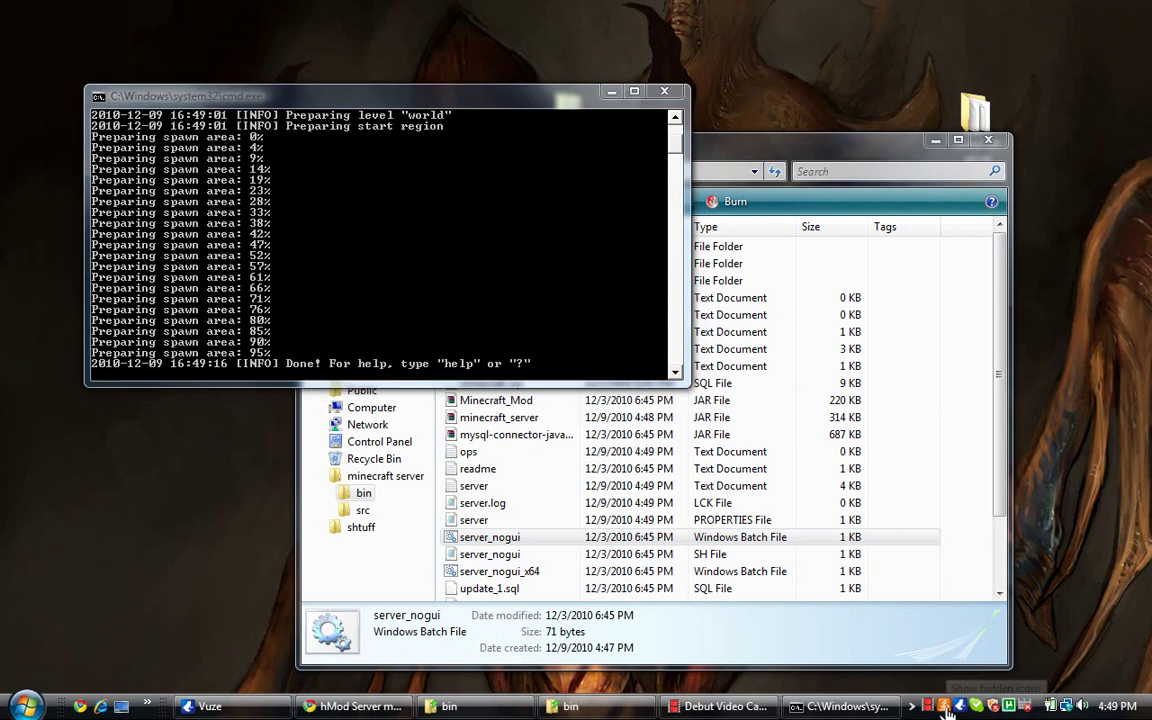
Switch to the Chrome window with the hMod forum page and search the web for "hamachi".
{"action": "left_click", "coordinate": [22, 706]}
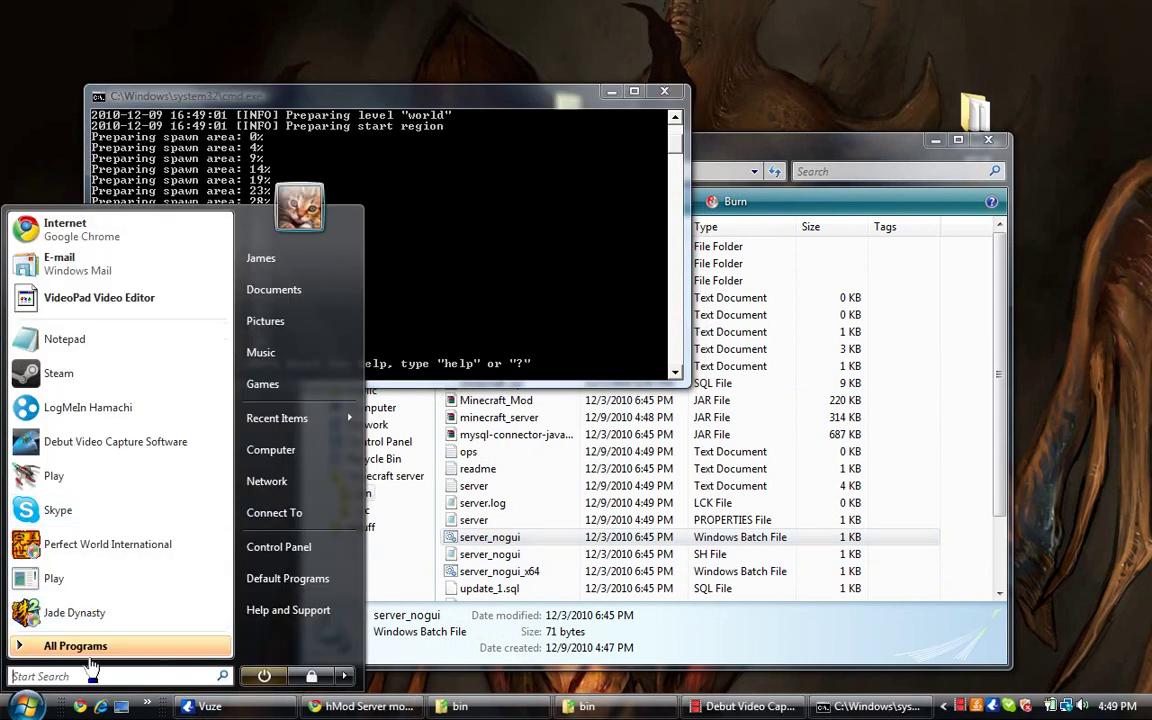
{"action": "left_click", "coordinate": [274, 550]}
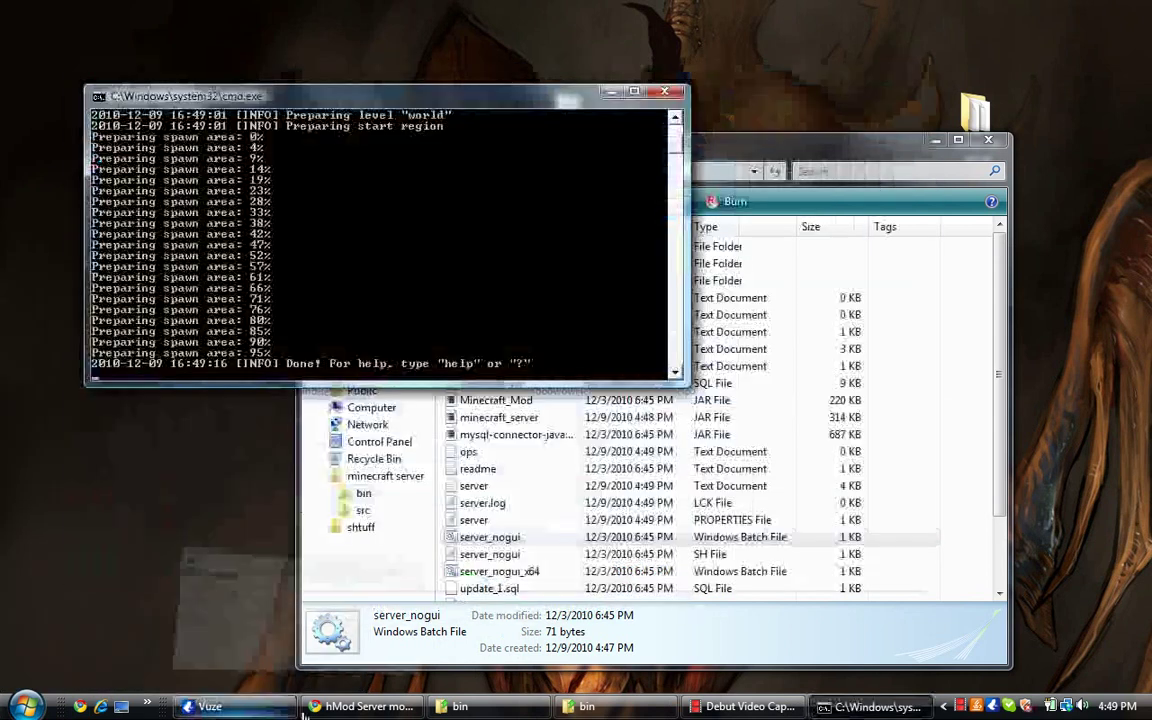
{"action": "left_click", "coordinate": [305, 712]}
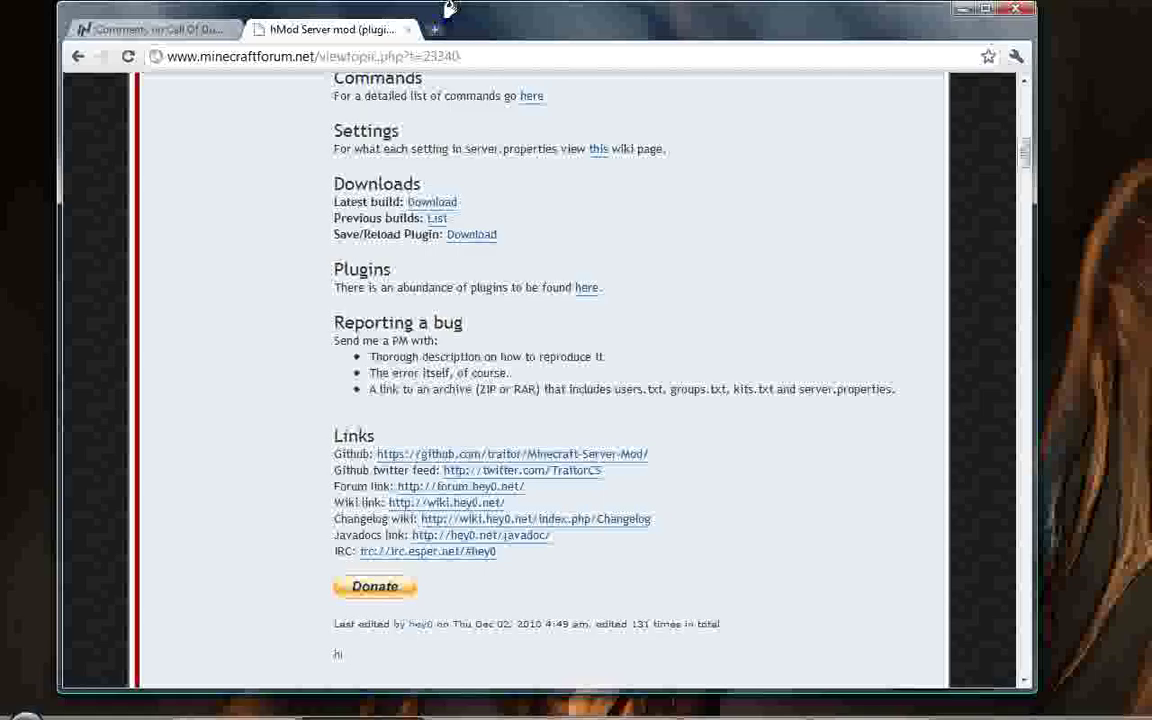
{"action": "left_click", "coordinate": [489, 62]}
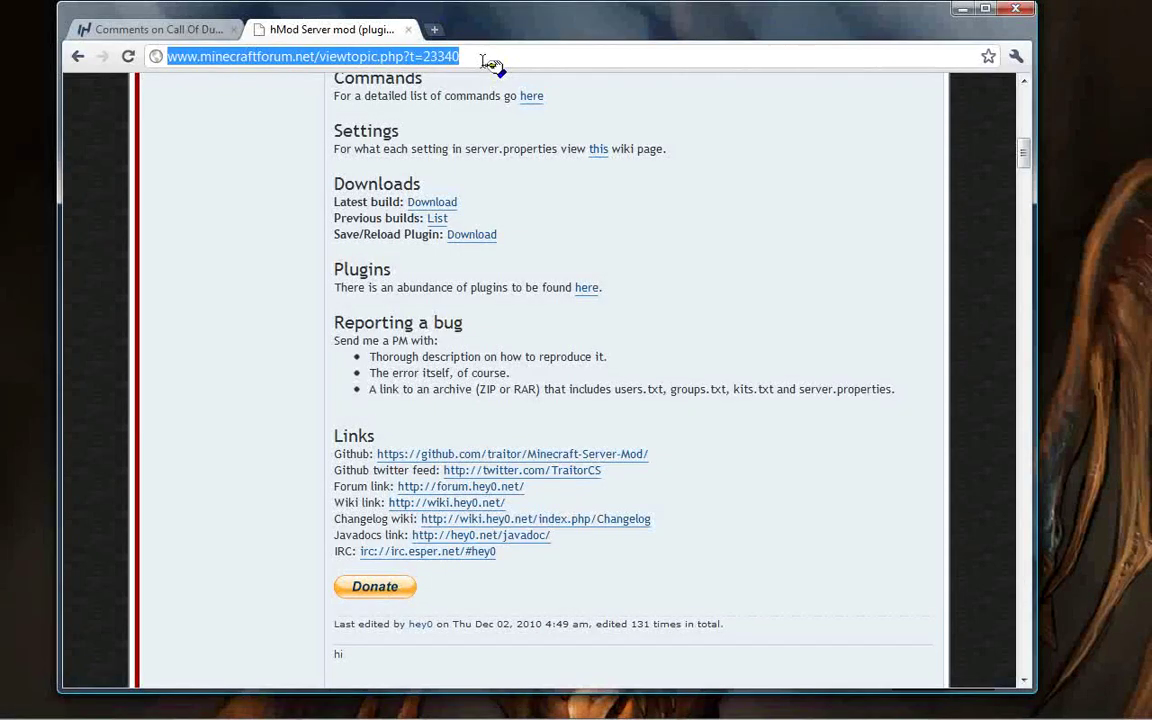
{"action": "type", "text": "hamachi"}
{"action": "key", "text": "Return"}
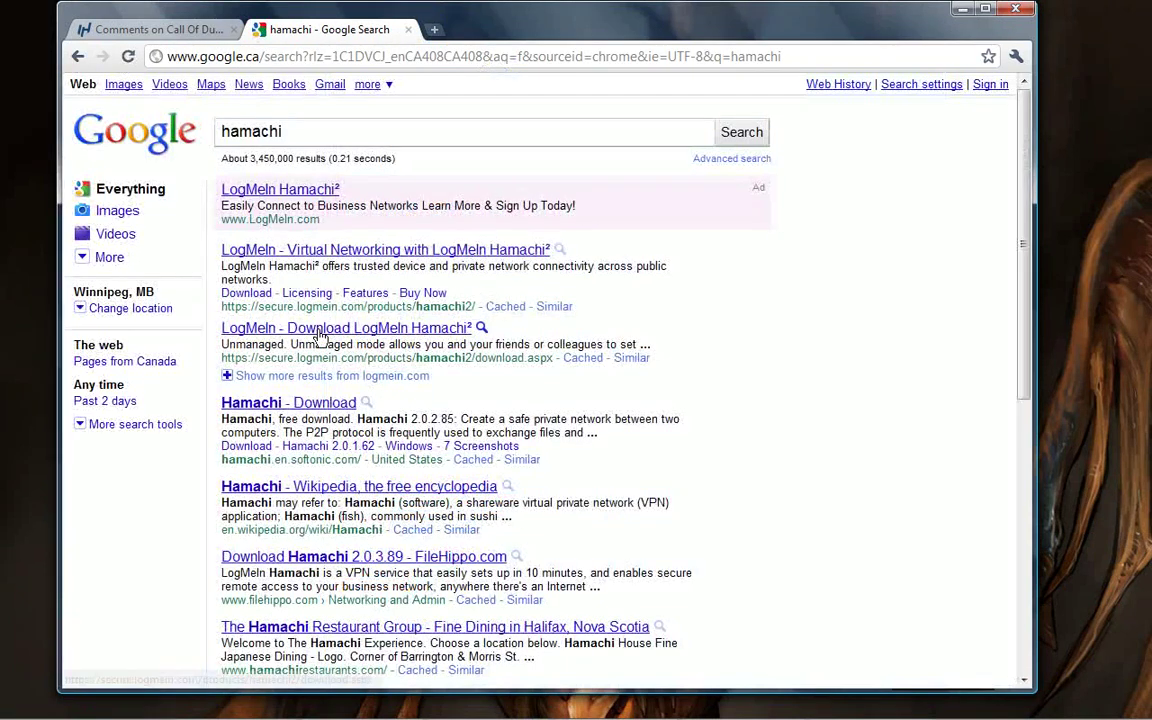
Open the Softonic "Hamachi - Download" page from the search results instead of the LogMeIn download page.
{"action": "left_click", "coordinate": [323, 331]}
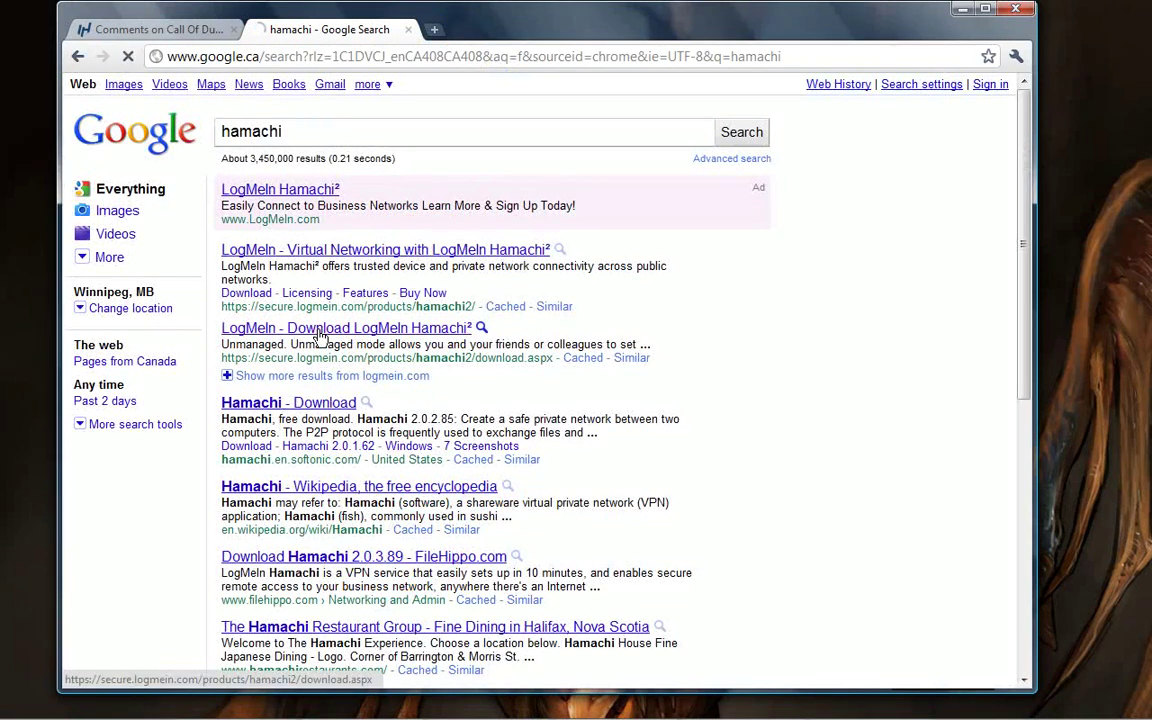
{"action": "left_click", "coordinate": [79, 57]}
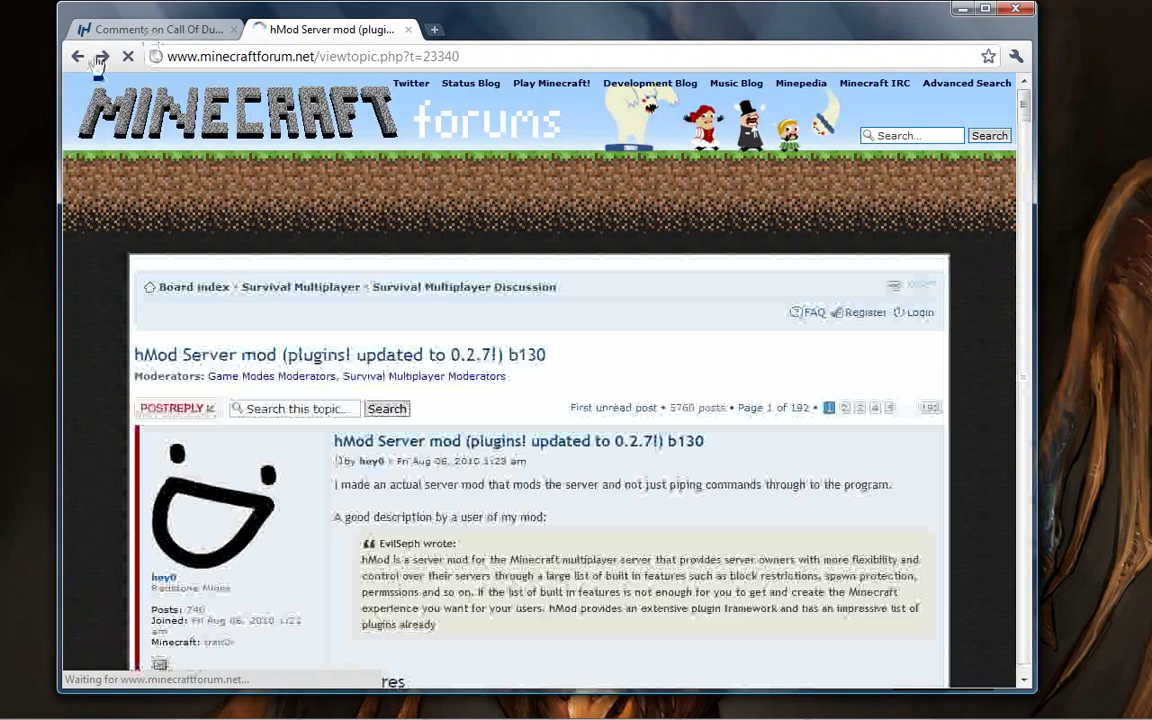
{"action": "left_click", "coordinate": [101, 57]}
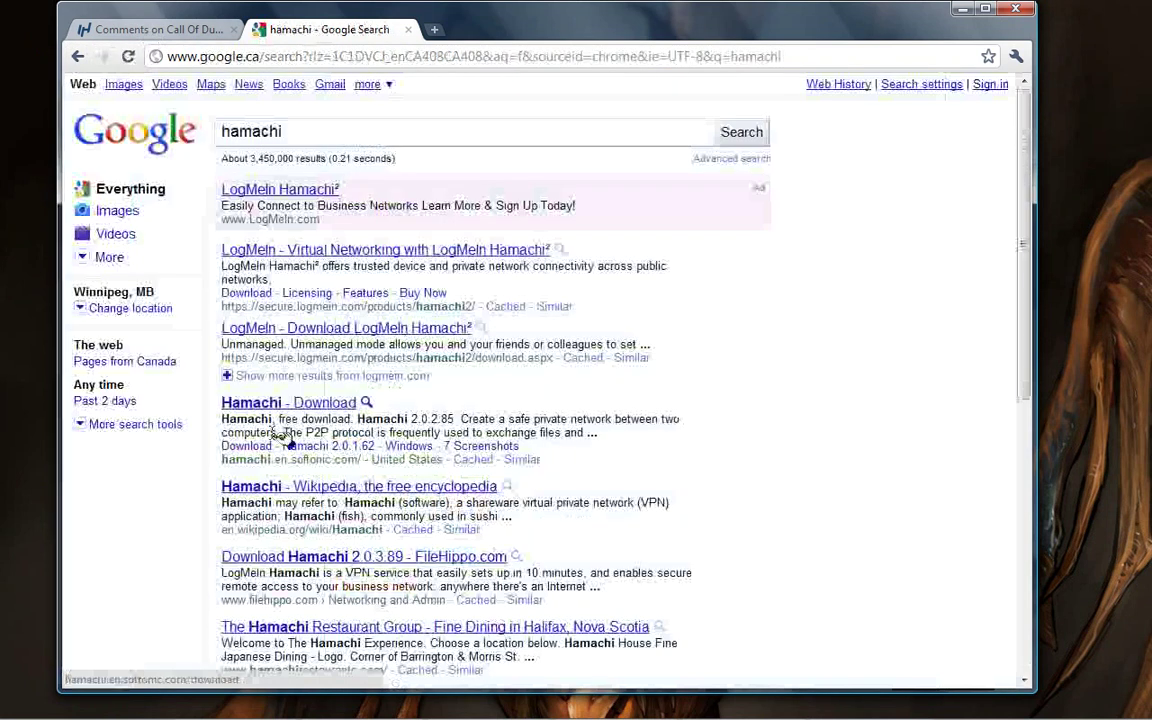
{"action": "left_click", "coordinate": [274, 405]}
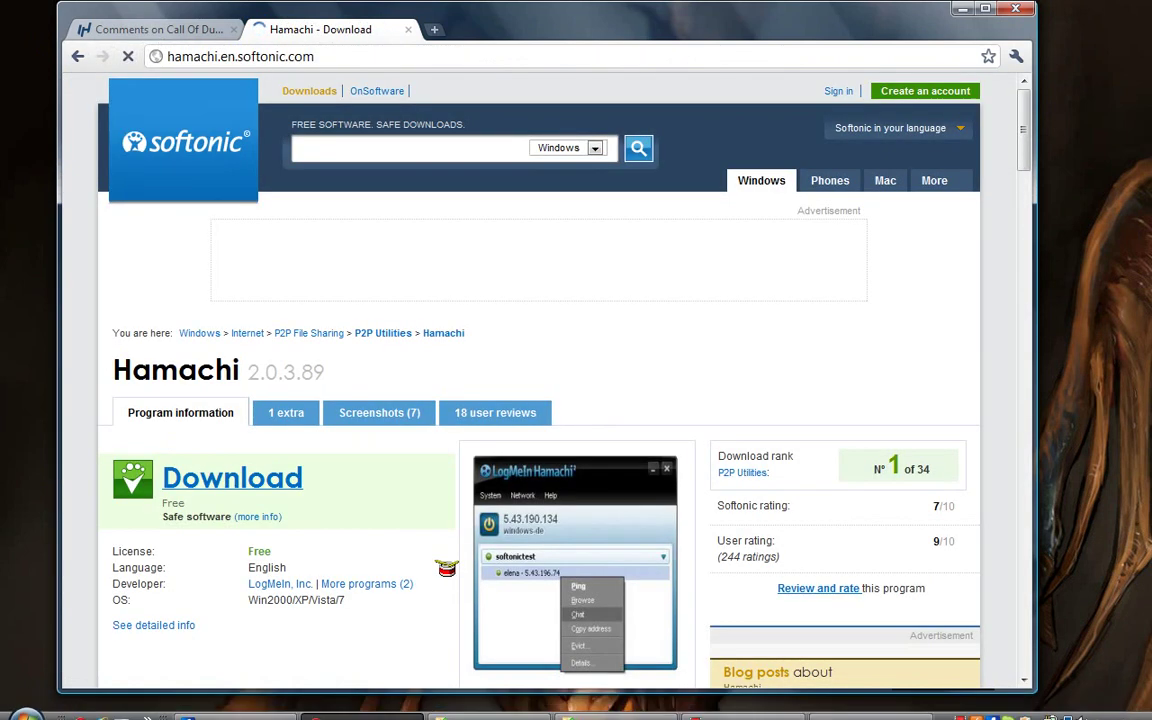
Download the Hamachi installer SoftonicDownloader_for_hamachi.exe from Softonic and agree to keep the file.
{"action": "left_click", "coordinate": [376, 478]}
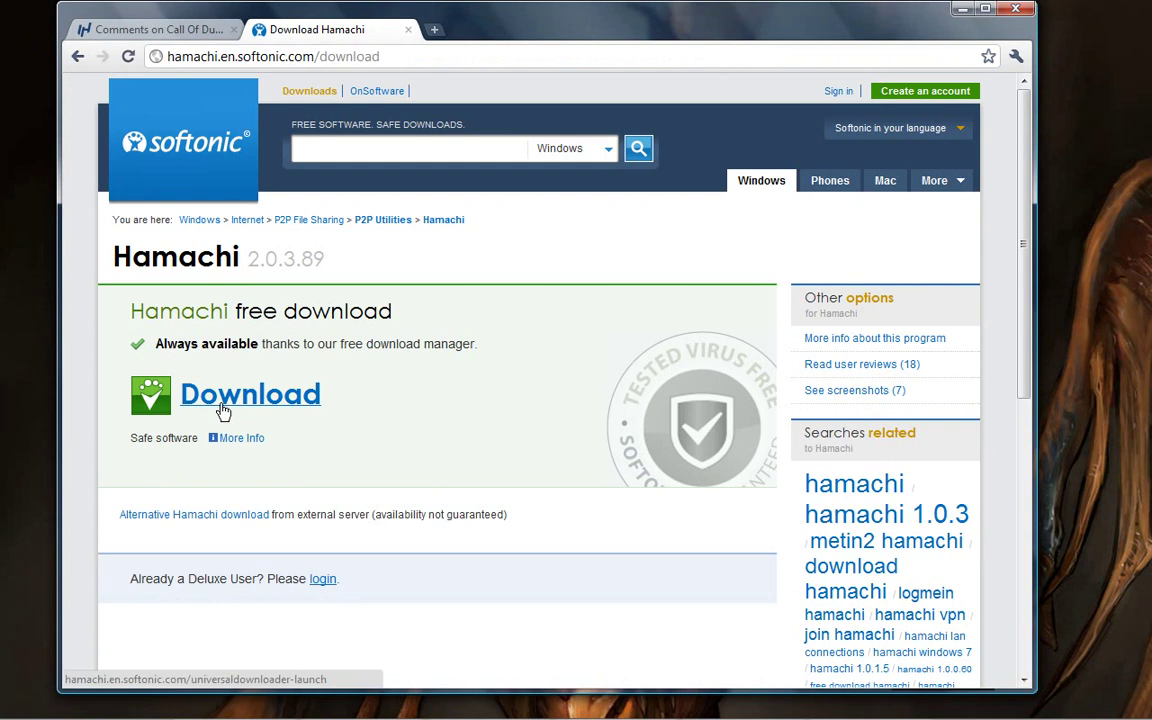
{"action": "left_click", "coordinate": [224, 400]}
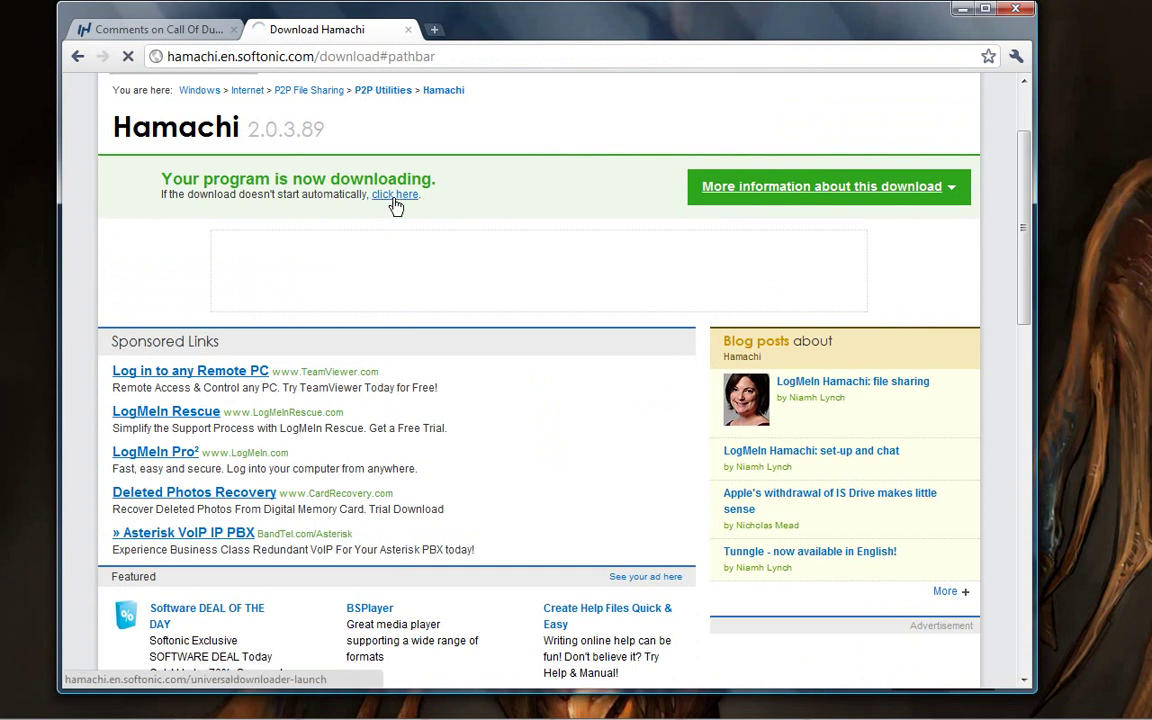
{"action": "left_click", "coordinate": [395, 196]}
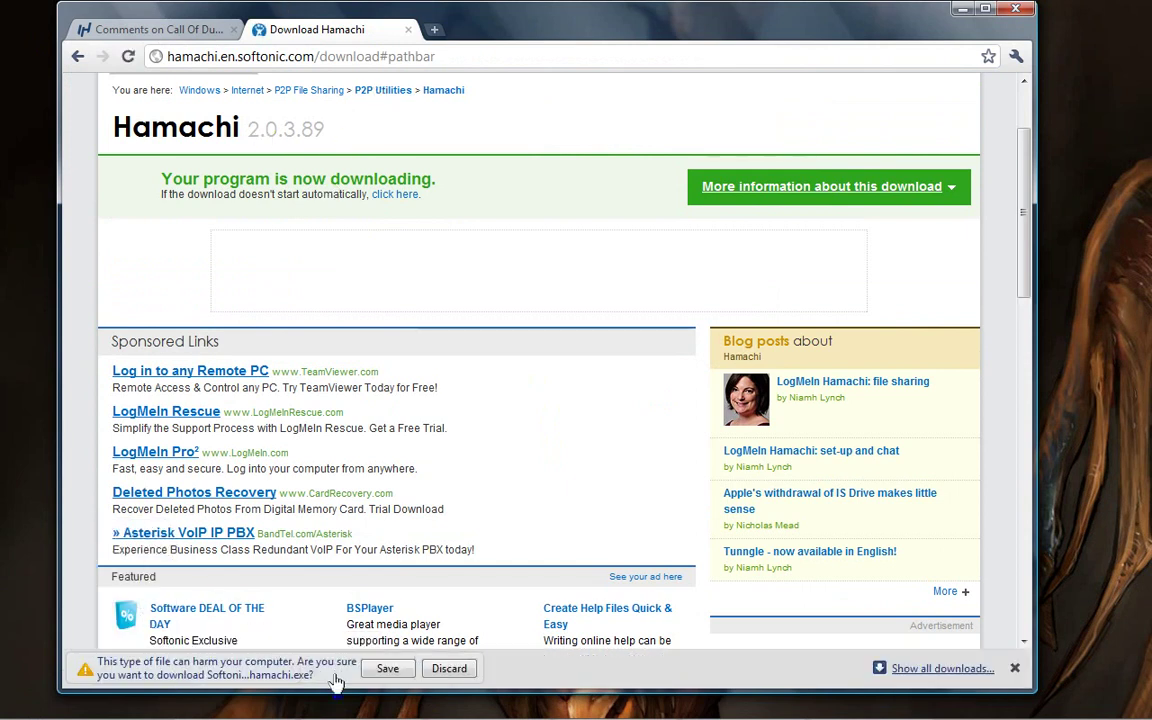
{"action": "left_click", "coordinate": [385, 669]}
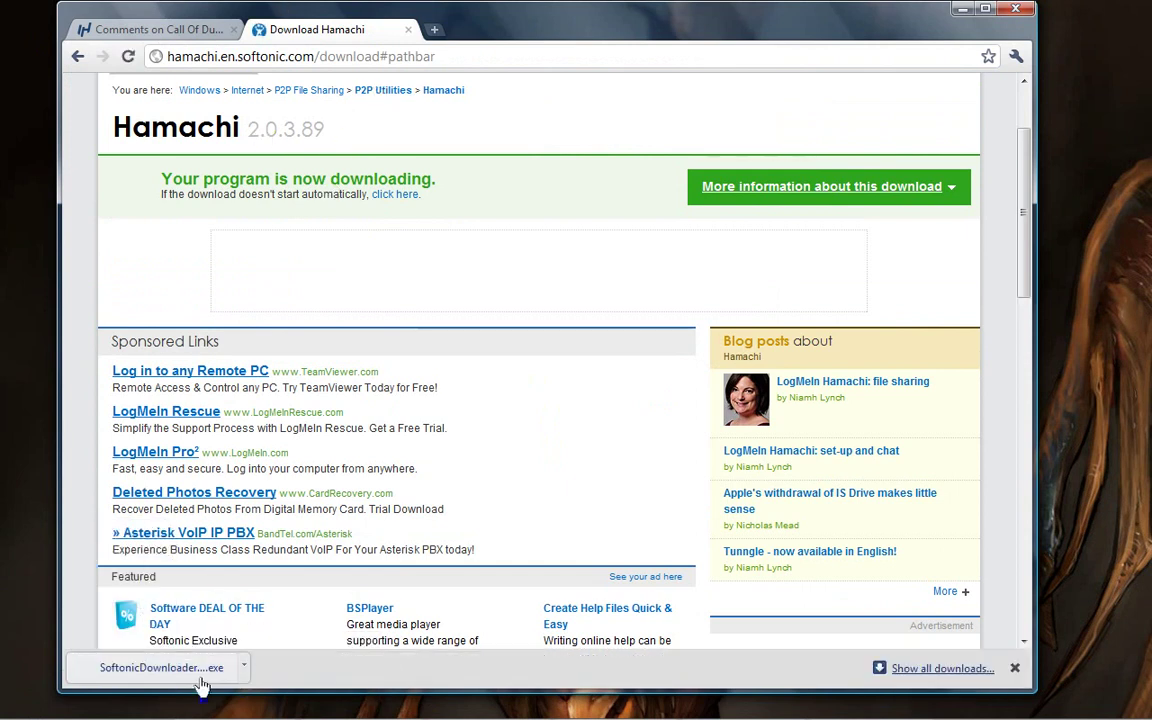
{"action": "left_click", "coordinate": [166, 678]}
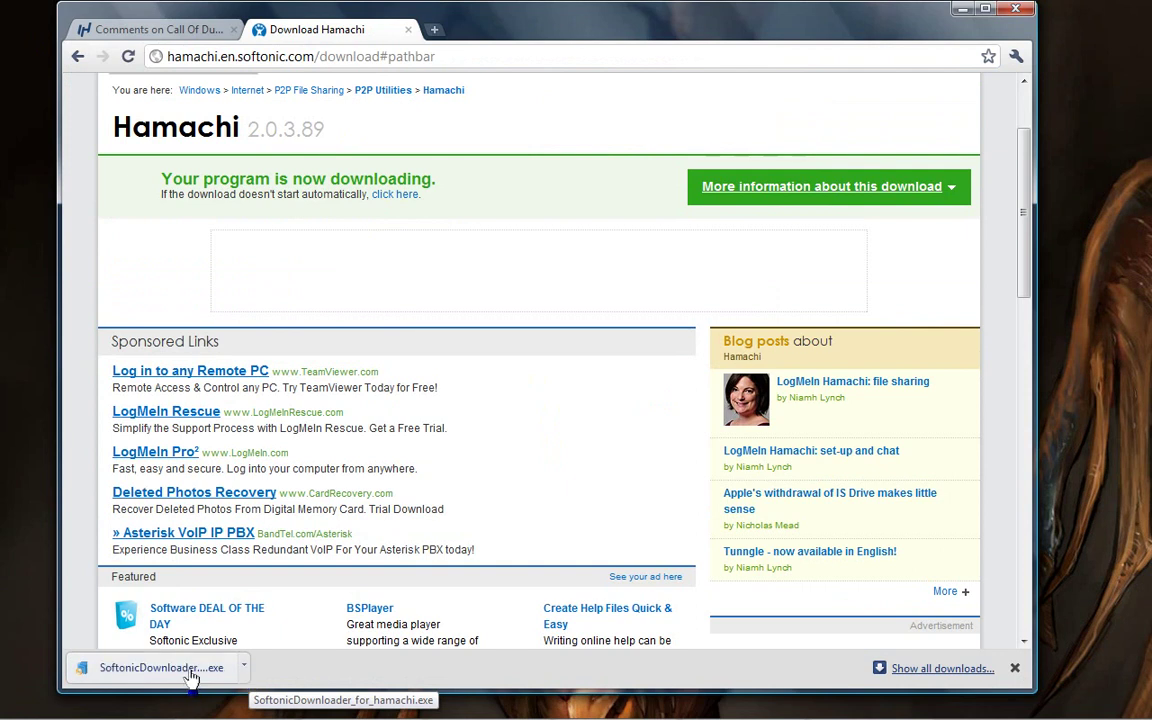
{"action": "left_click", "coordinate": [190, 677]}
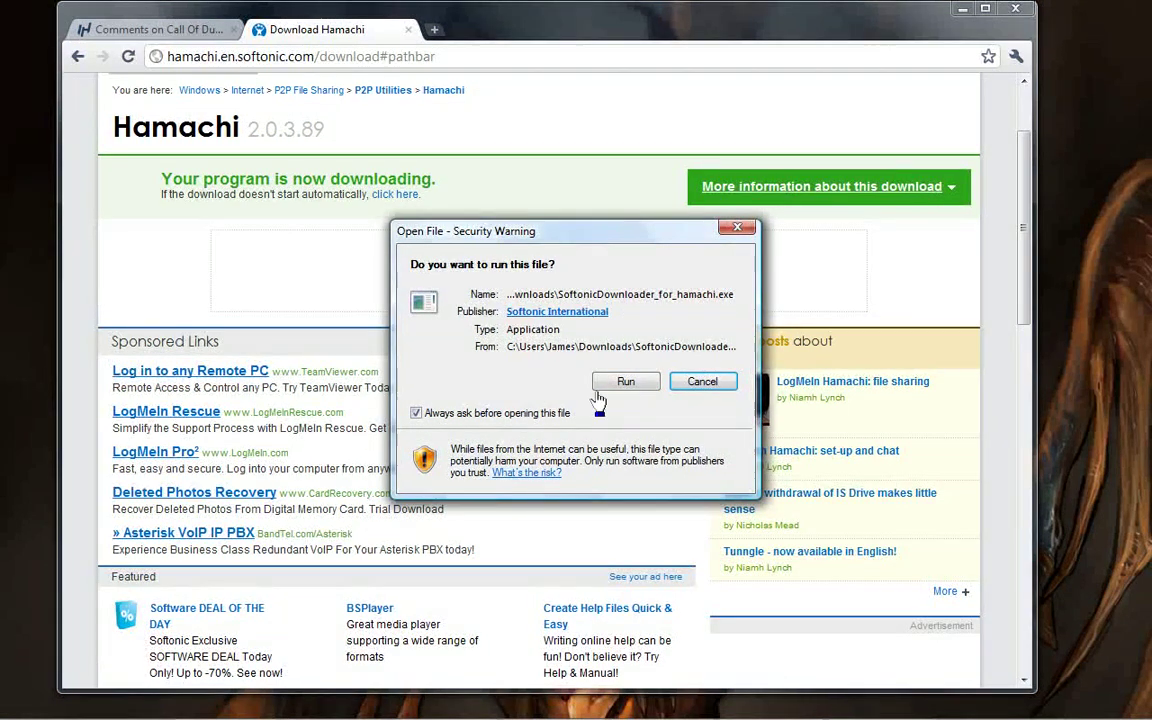
{"action": "left_click", "coordinate": [704, 379]}
Minimize the browser and launch the installed LogMeIn Hamachi, dismissing the error dialog and launching it again.
{"action": "left_click", "coordinate": [958, 12]}
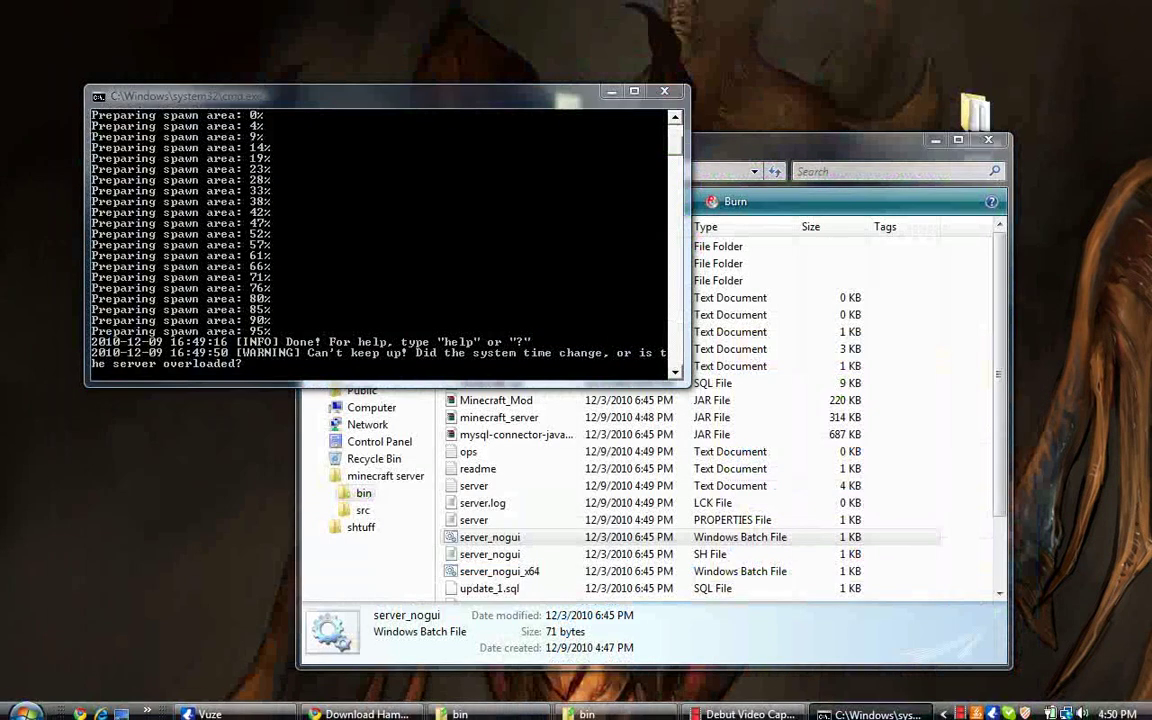
{"action": "left_click", "coordinate": [25, 706]}
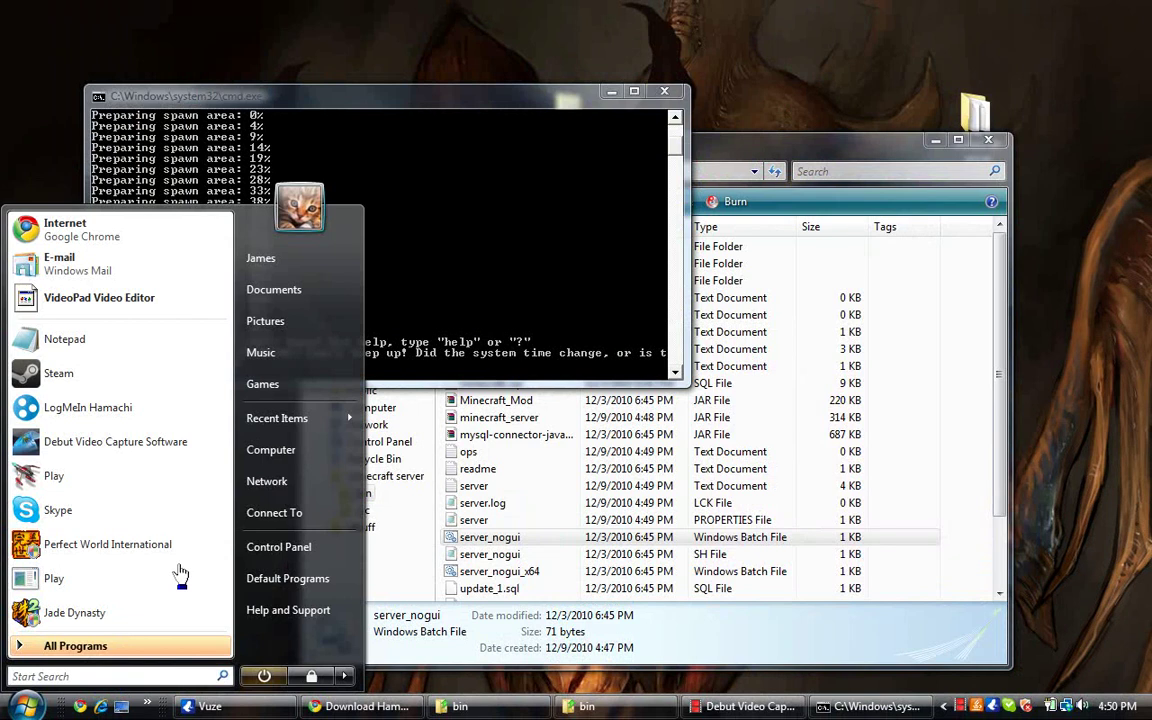
{"action": "left_click", "coordinate": [88, 408]}
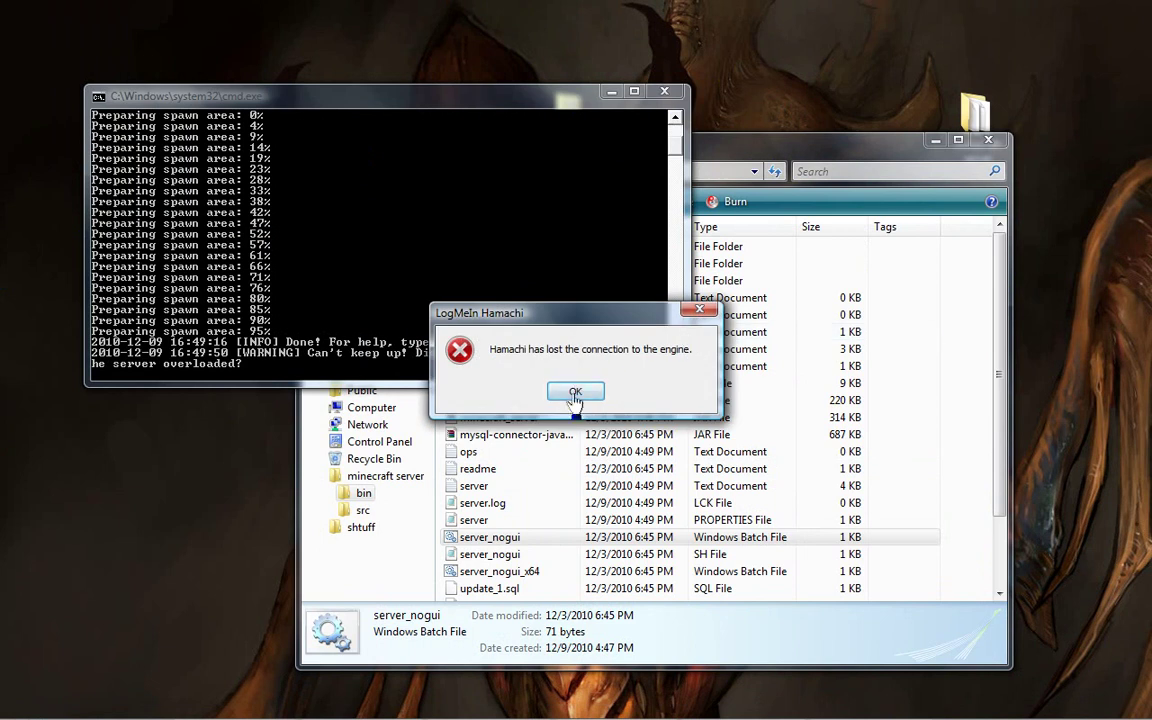
{"action": "left_click", "coordinate": [575, 391]}
{"action": "left_click", "coordinate": [25, 706]}
{"action": "left_click", "coordinate": [117, 405]}
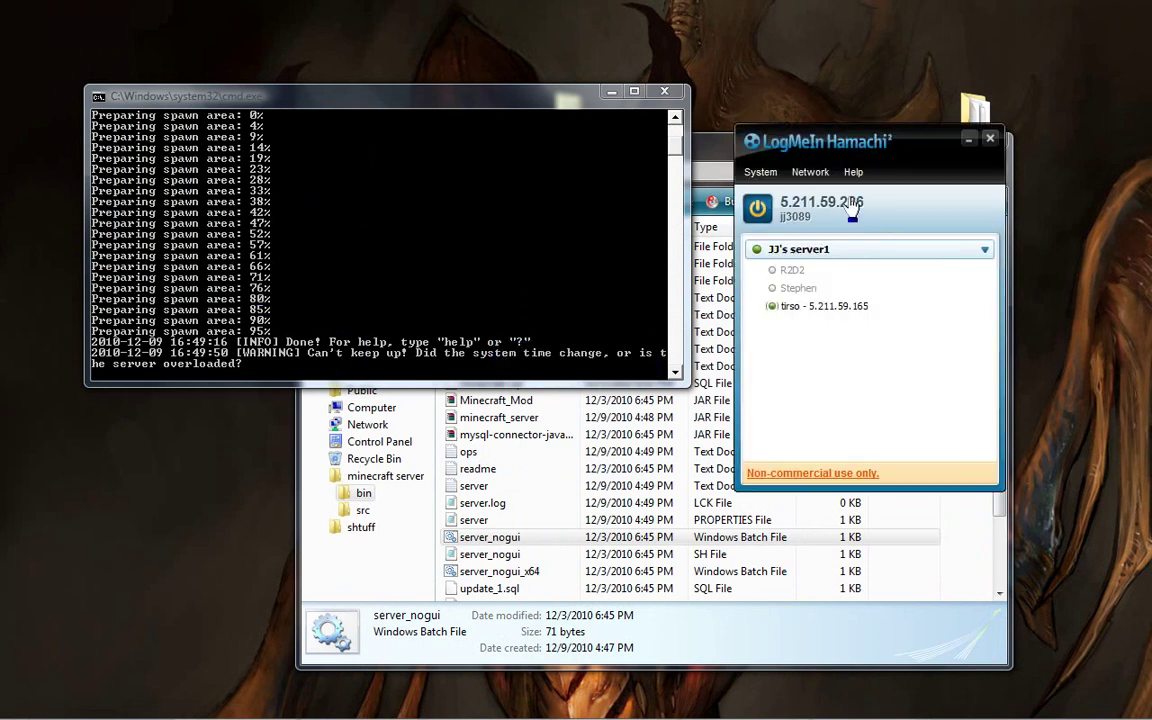
Create a client-owned Hamachi network with the ID "name it whatever u want" and a network password, and select it.
{"action": "left_click", "coordinate": [807, 177]}
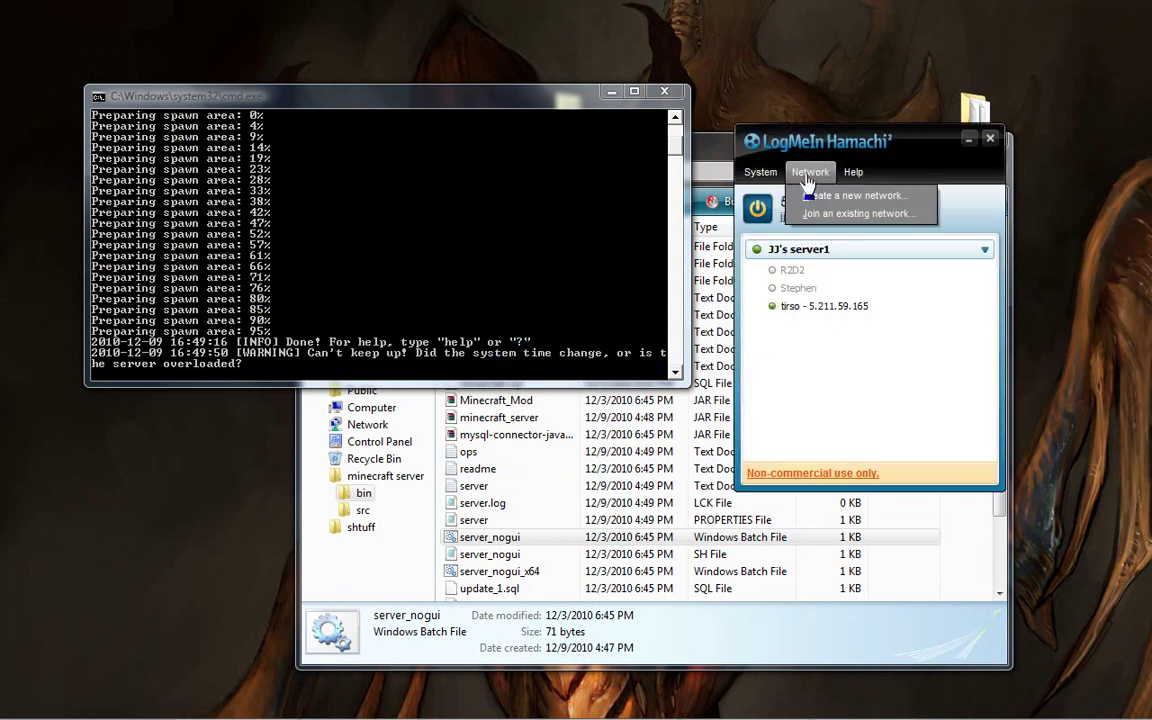
{"action": "left_click", "coordinate": [823, 196]}
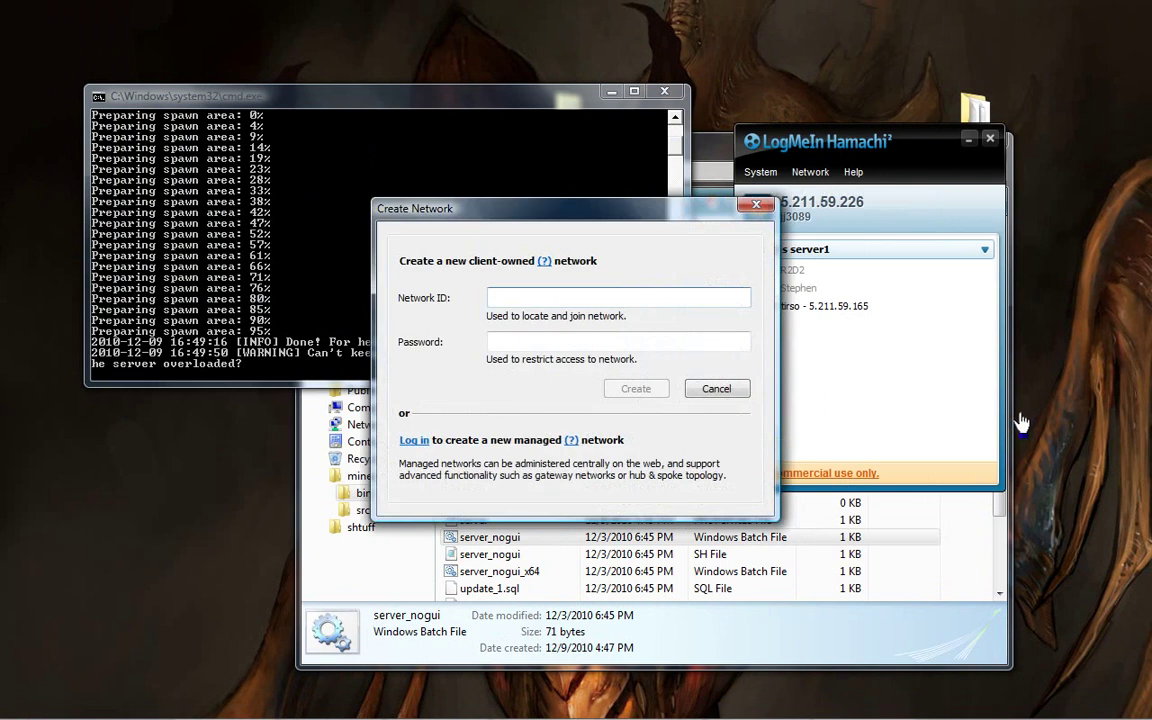
{"action": "type", "text": "name it whatever u want"}
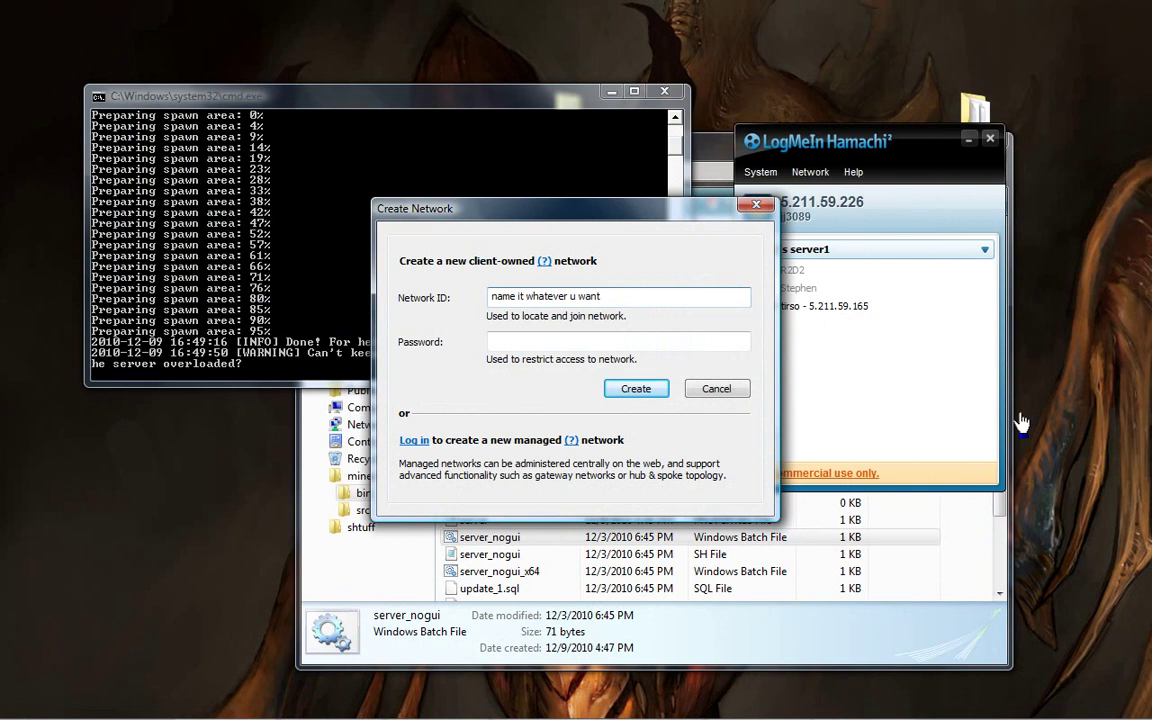
{"action": "left_click", "coordinate": [684, 341]}
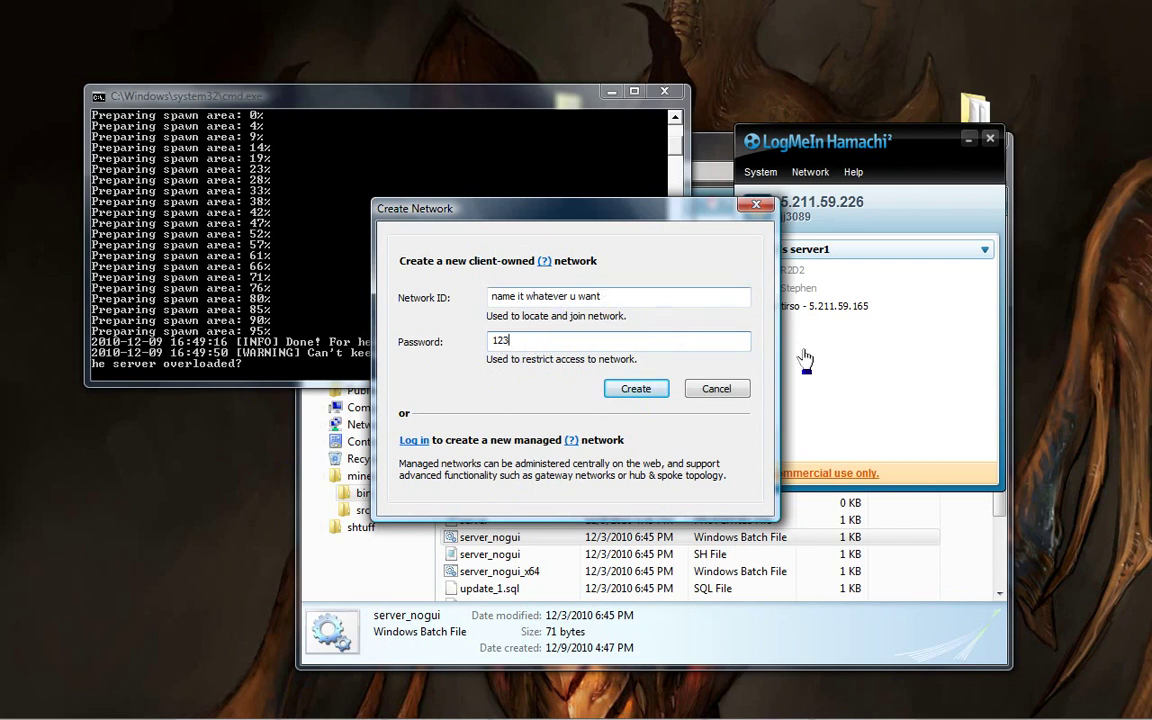
{"action": "left_click", "coordinate": [648, 394]}
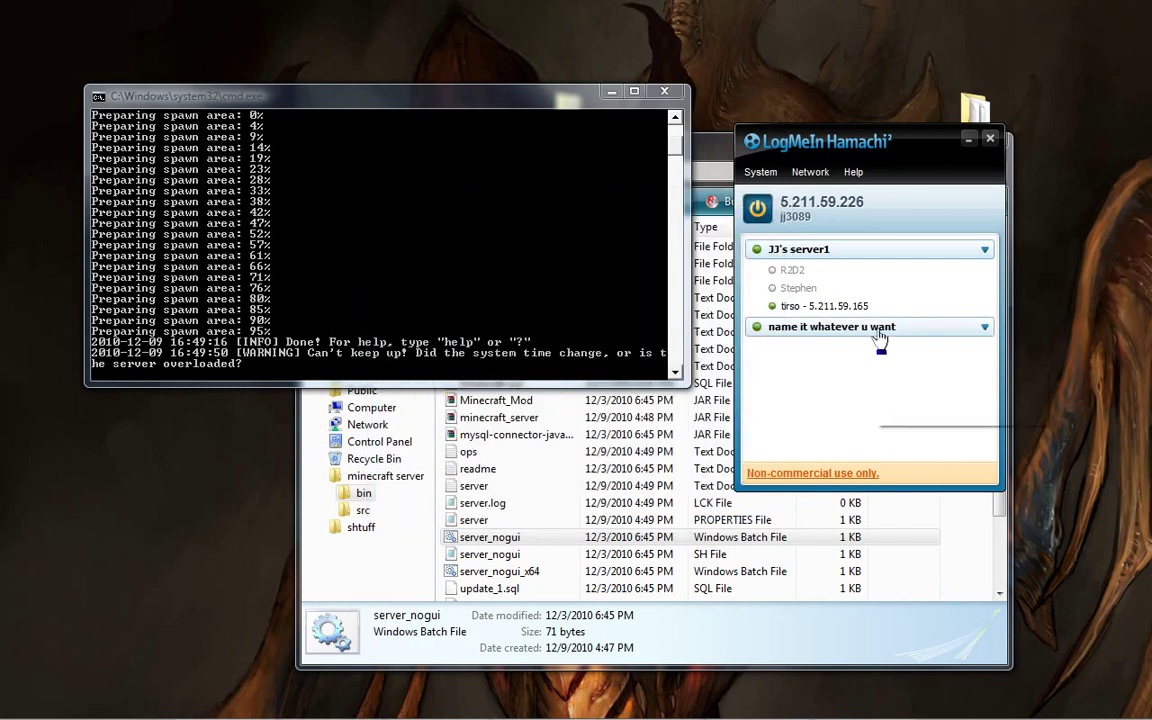
{"action": "left_click", "coordinate": [887, 335]}
{"action": "mouse_move", "coordinate": [767, 343]}
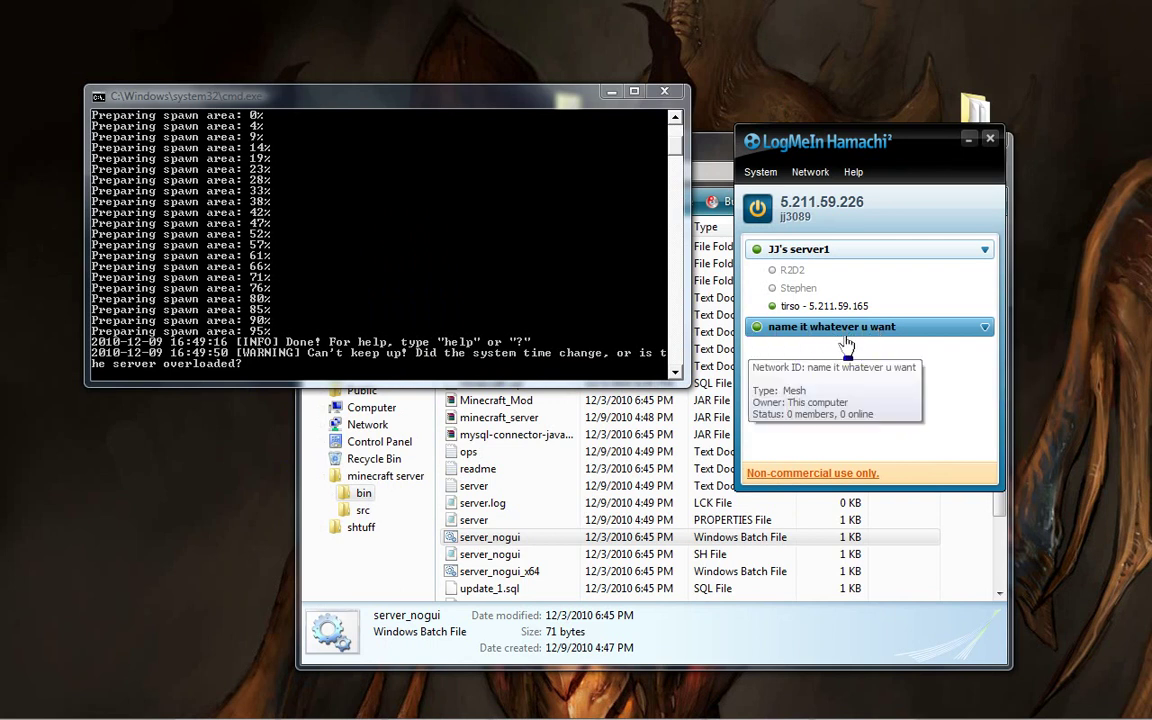
Try to join the existing network "name it whatever u want" with its network password, and close the join dialog.
{"action": "left_click", "coordinate": [810, 172]}
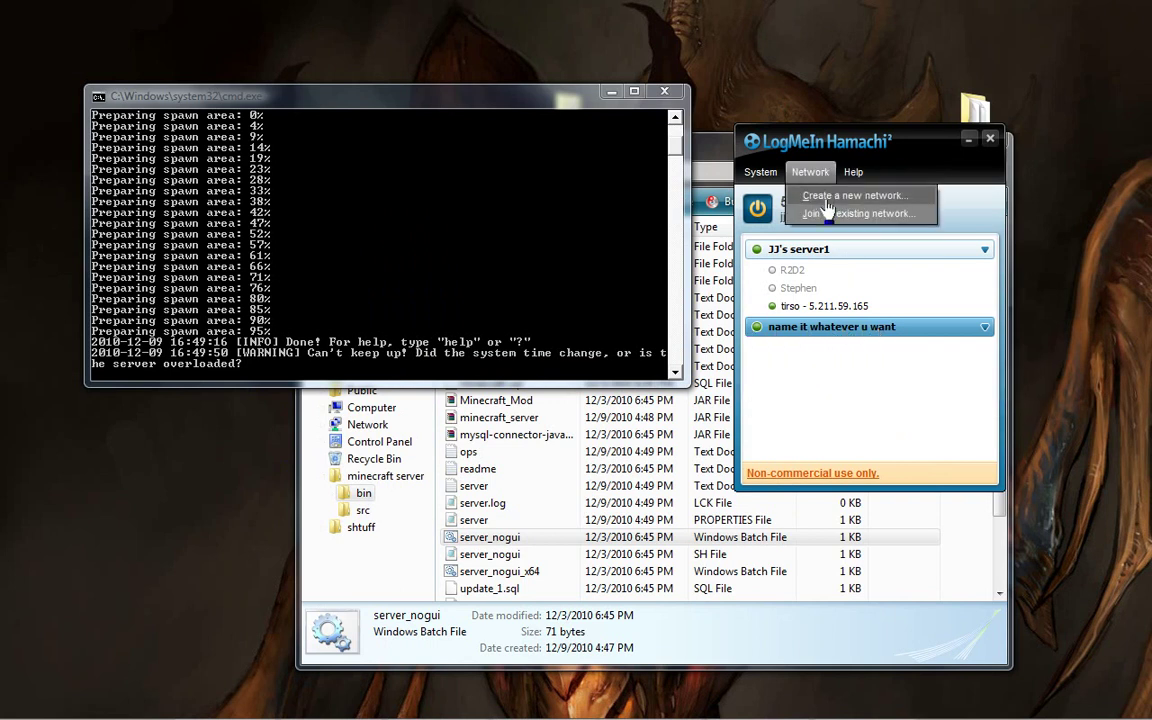
{"action": "left_click", "coordinate": [826, 213]}
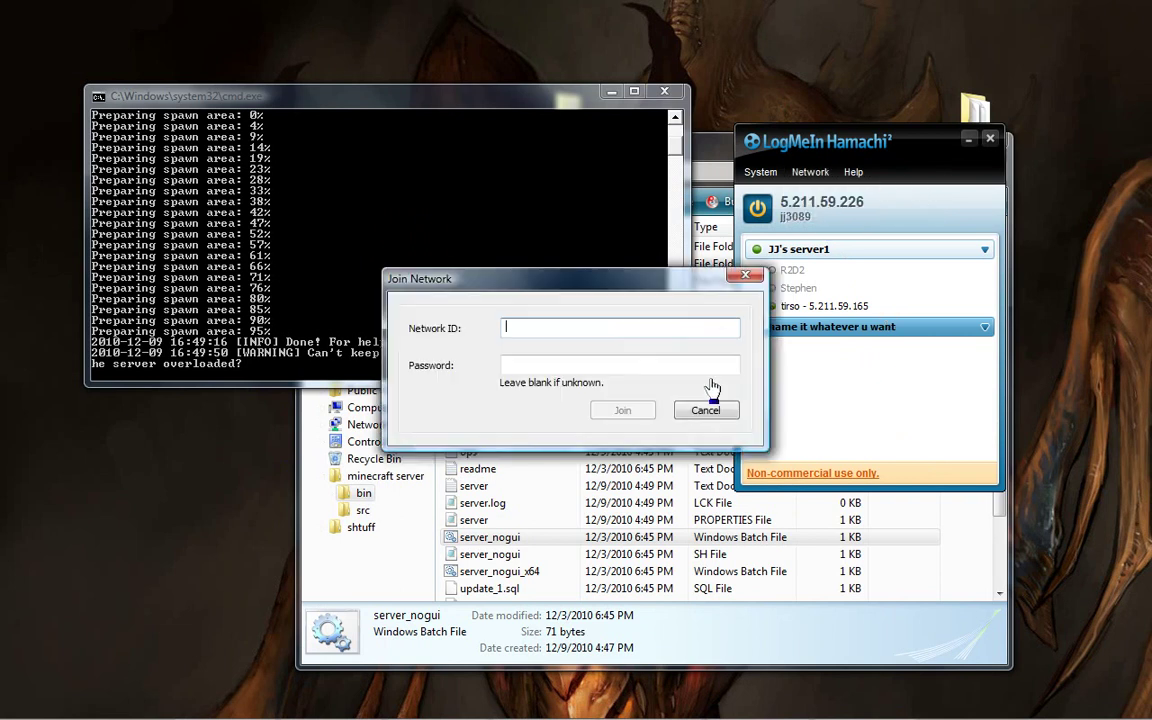
{"action": "type", "text": "name it whatever u want"}
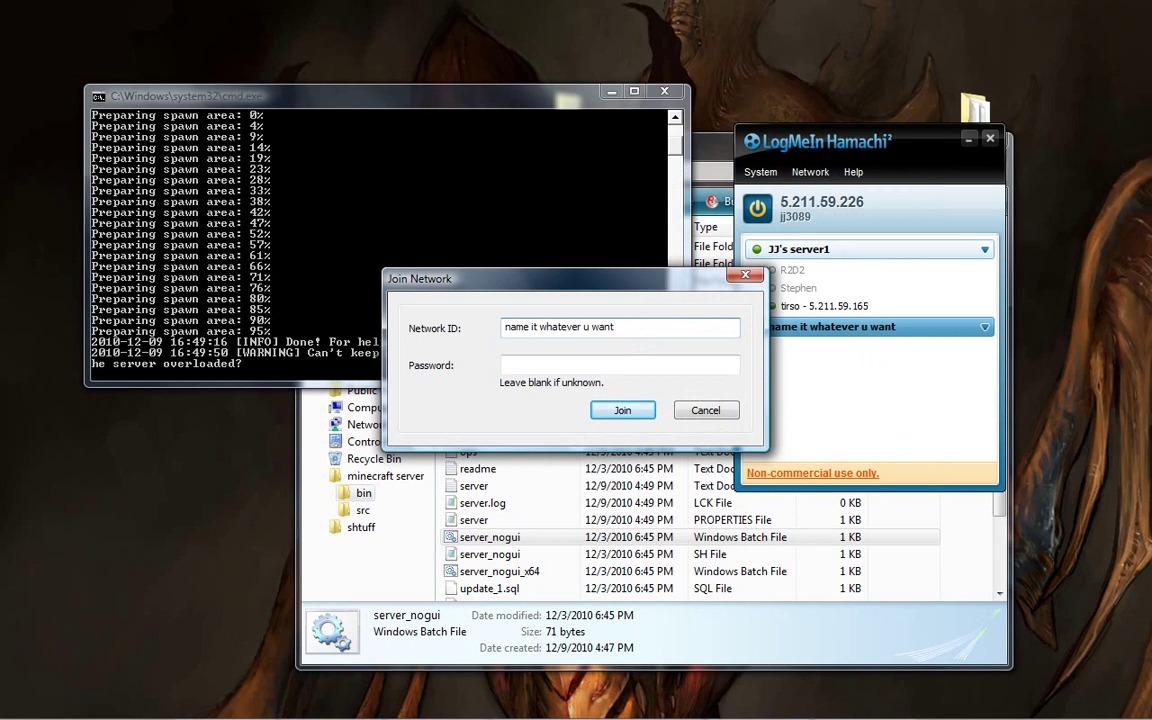
{"action": "left_click", "coordinate": [620, 364]}
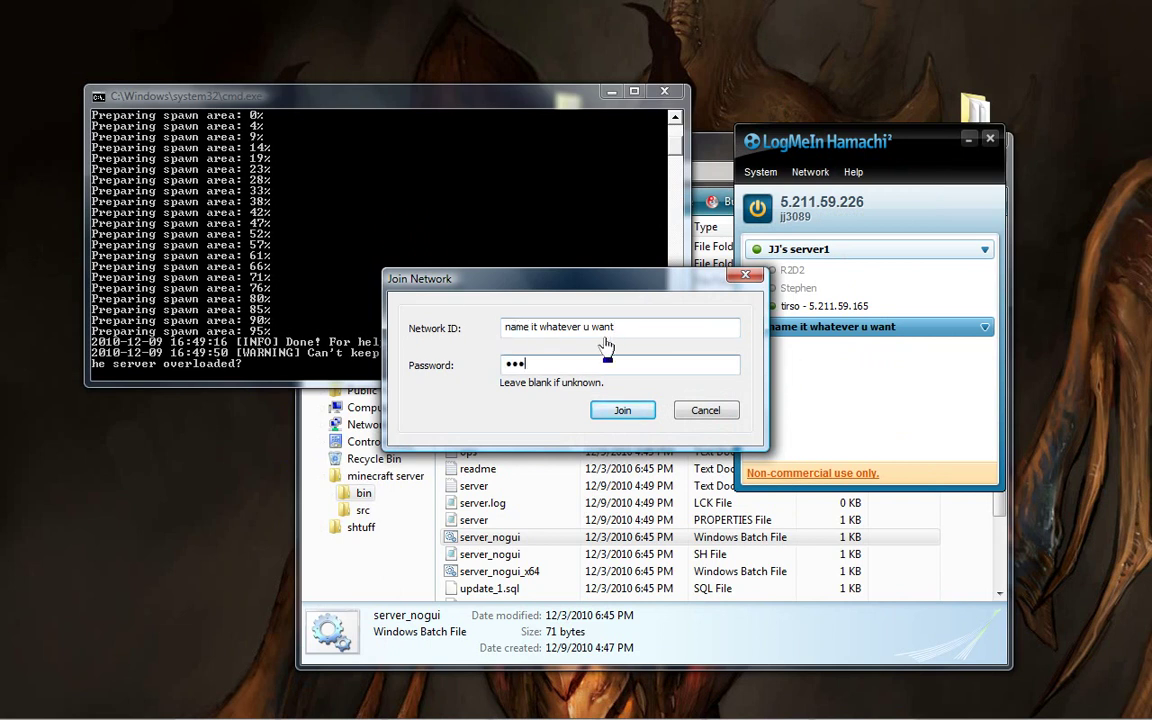
{"action": "left_click", "coordinate": [624, 411]}
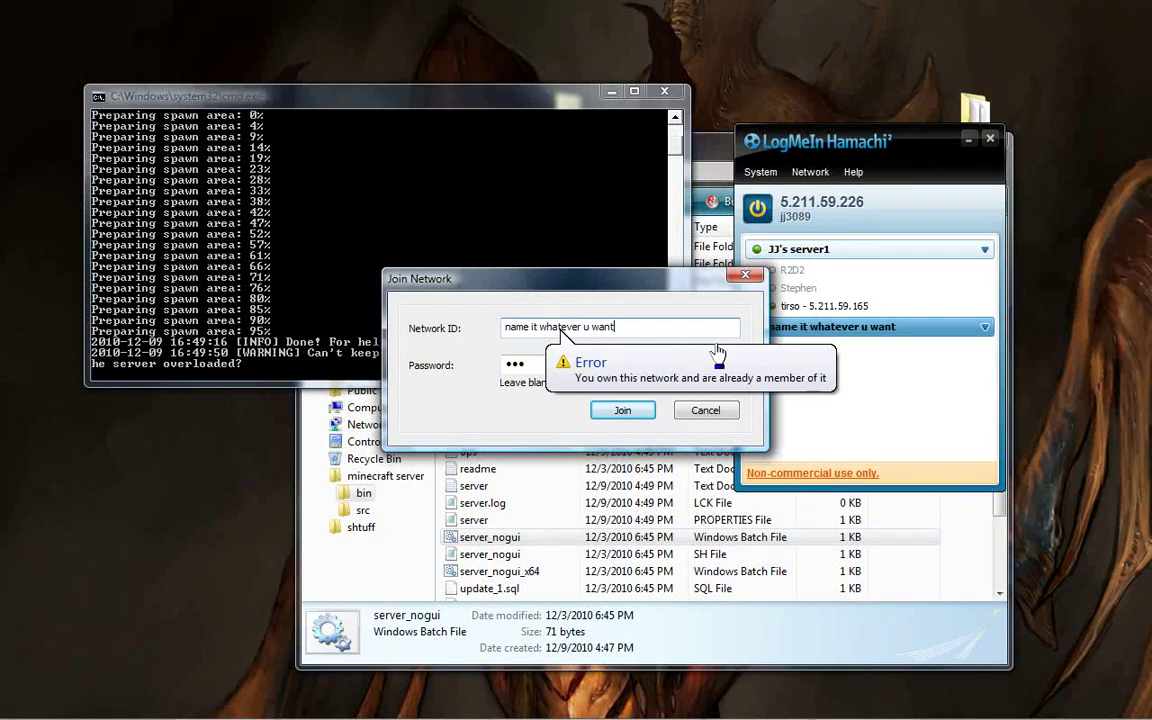
{"action": "left_click", "coordinate": [743, 280]}
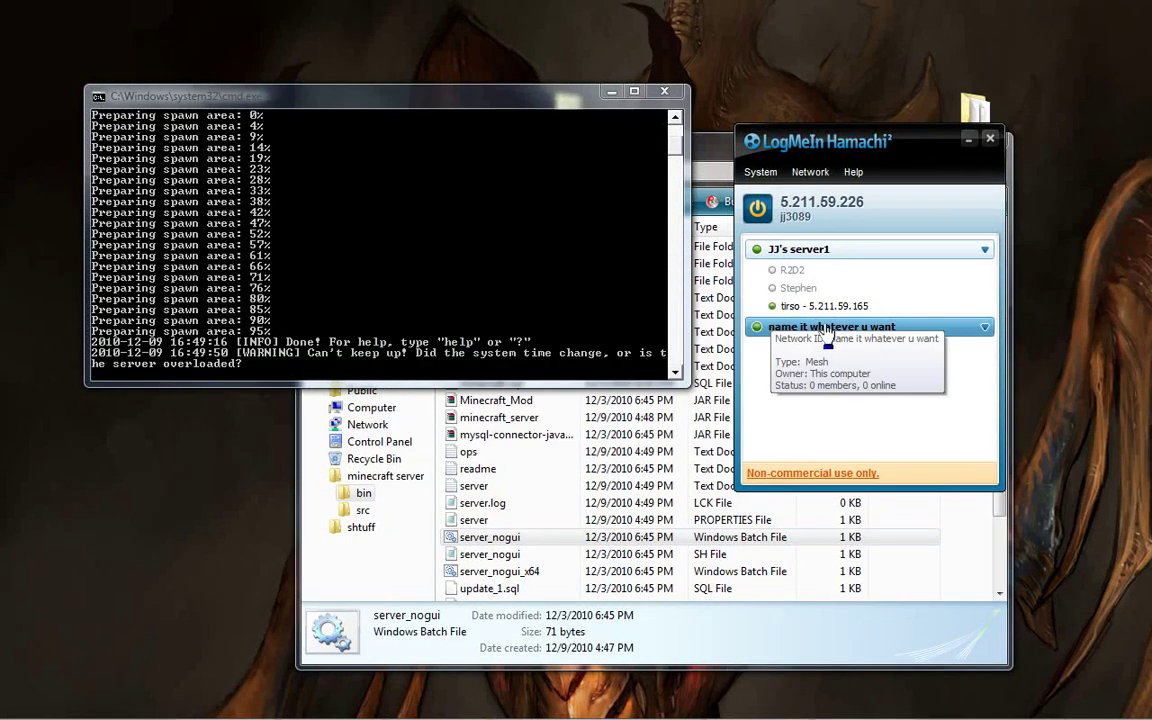
Delete the network "name it whatever u want" from Hamachi and confirm the removal.
{"action": "right_click", "coordinate": [826, 328]}
{"action": "left_click", "coordinate": [880, 396]}
{"action": "left_click", "coordinate": [538, 391]}
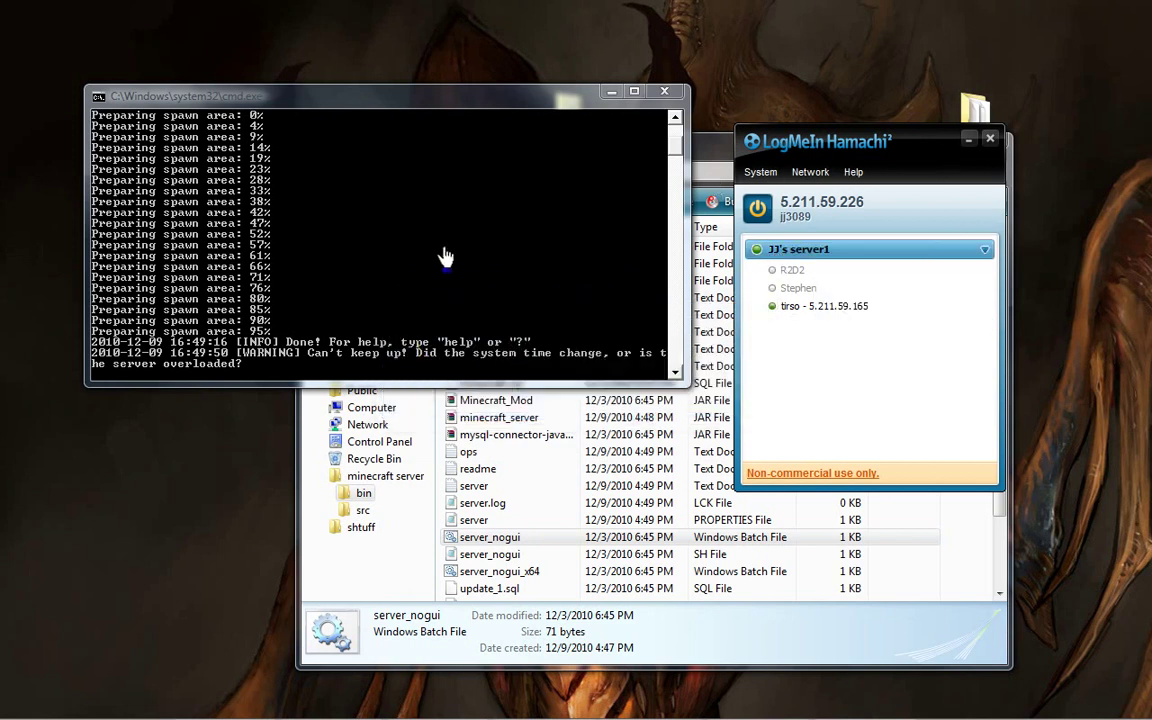
{"action": "mouse_move", "coordinate": [775, 262]}
{"action": "left_click", "coordinate": [25, 706]}
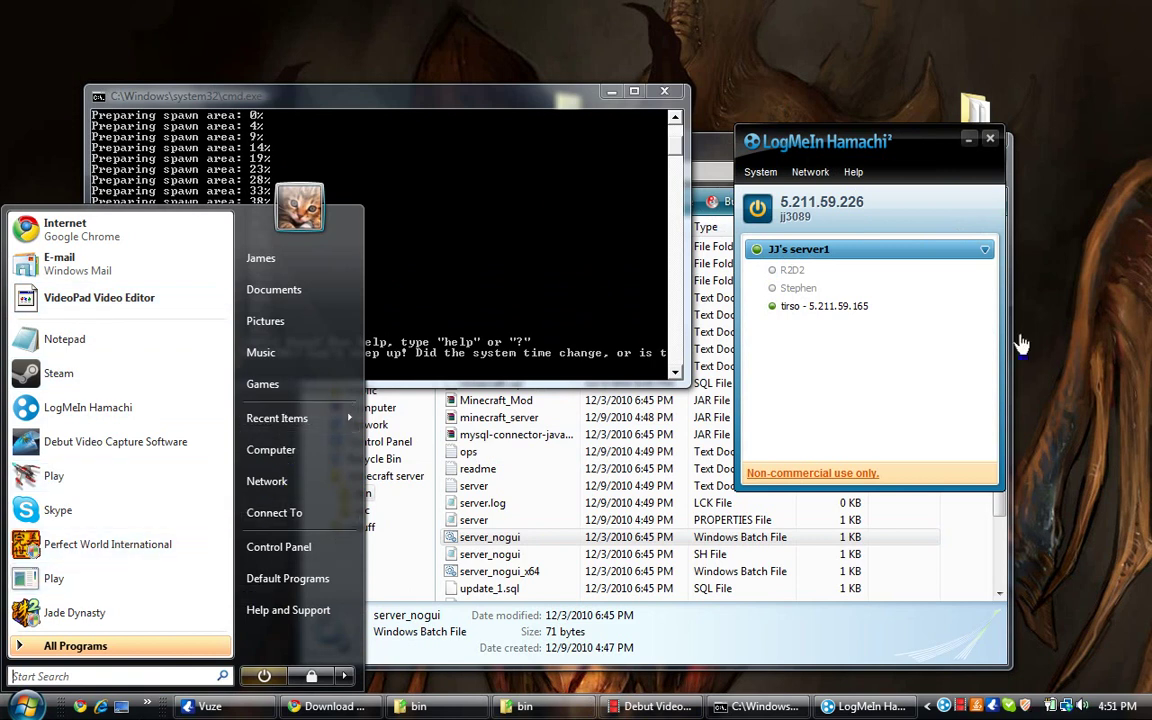
{"action": "double_click", "coordinate": [975, 108]}
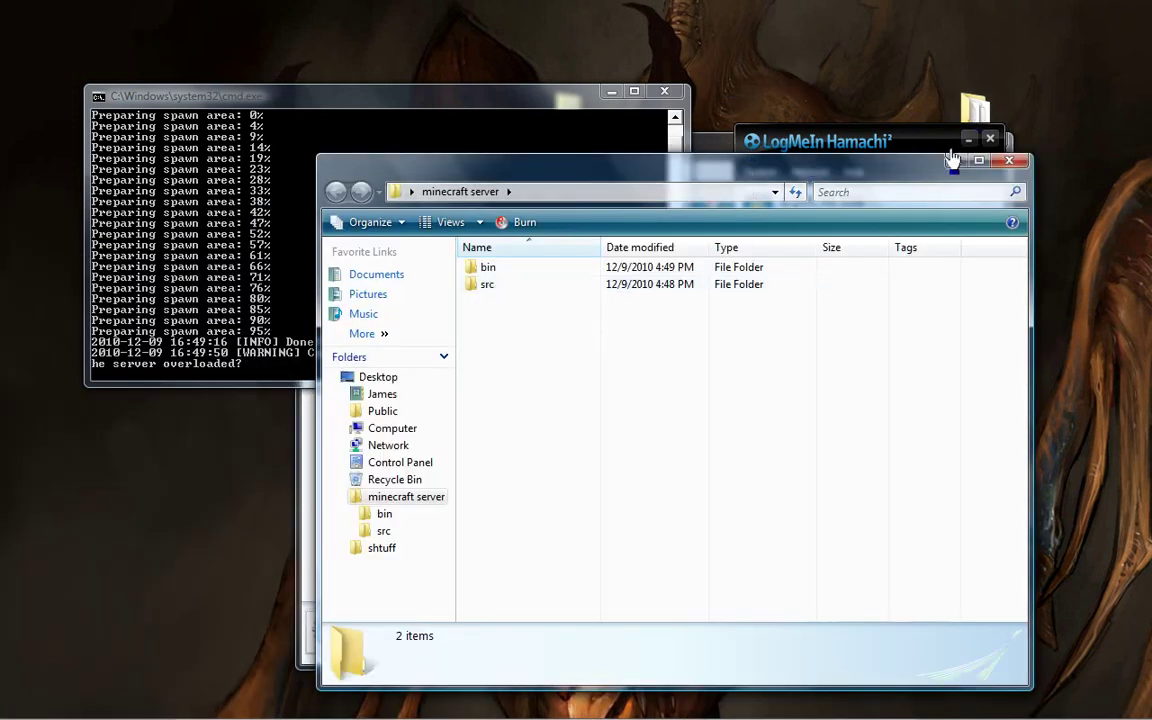
{"action": "left_click", "coordinate": [1009, 160]}
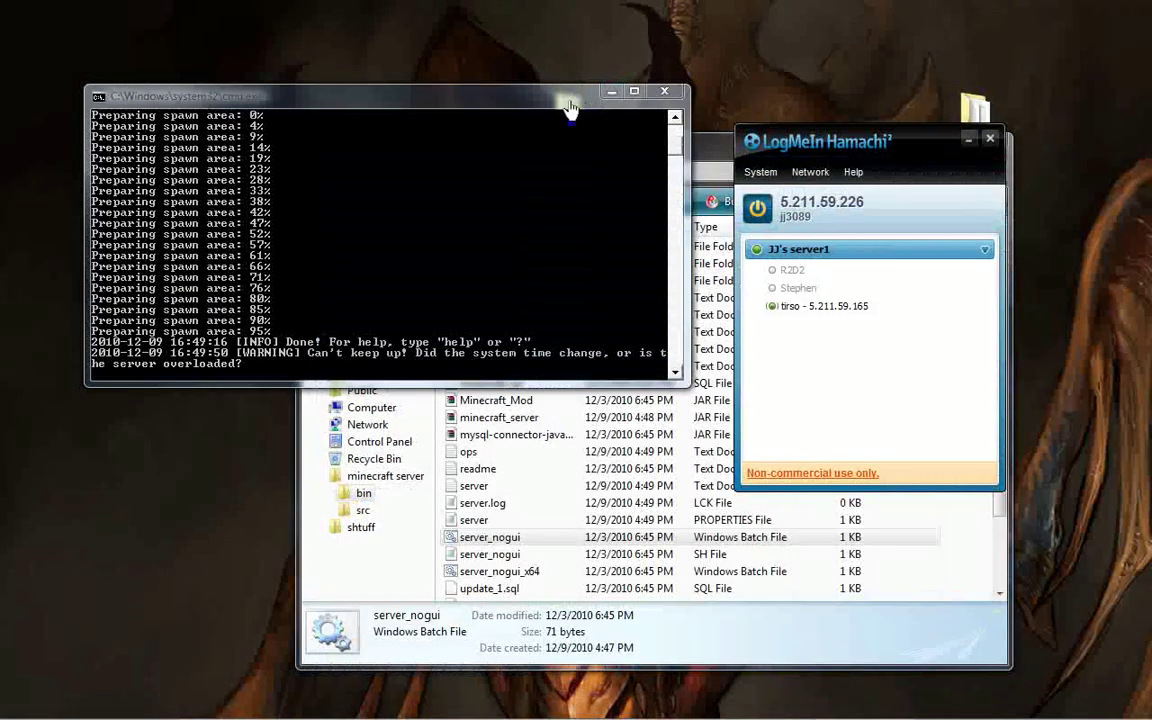
Launch MinecraftSP from the "other" folder inside shtuff > games, and close the folder window.
{"action": "left_click_drag", "start_coordinate": [569, 108], "coordinate": [562, 163]}
{"action": "double_click", "coordinate": [566, 110]}
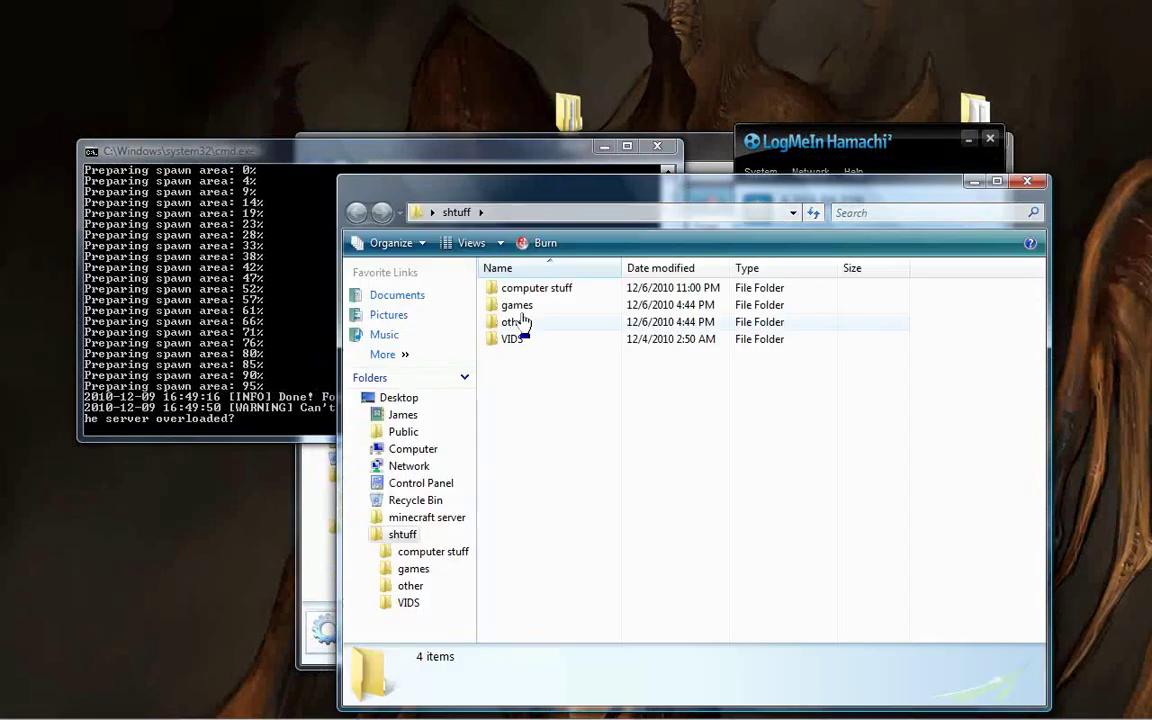
{"action": "double_click", "coordinate": [516, 322]}
{"action": "left_click", "coordinate": [356, 212]}
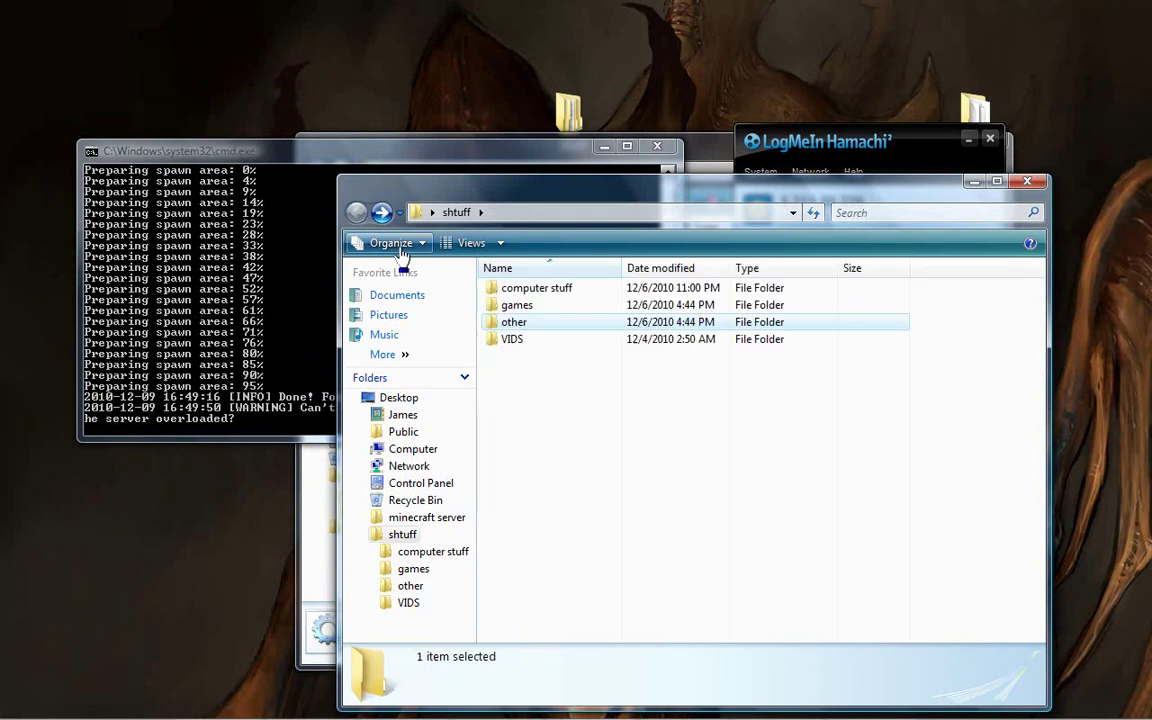
{"action": "double_click", "coordinate": [517, 305]}
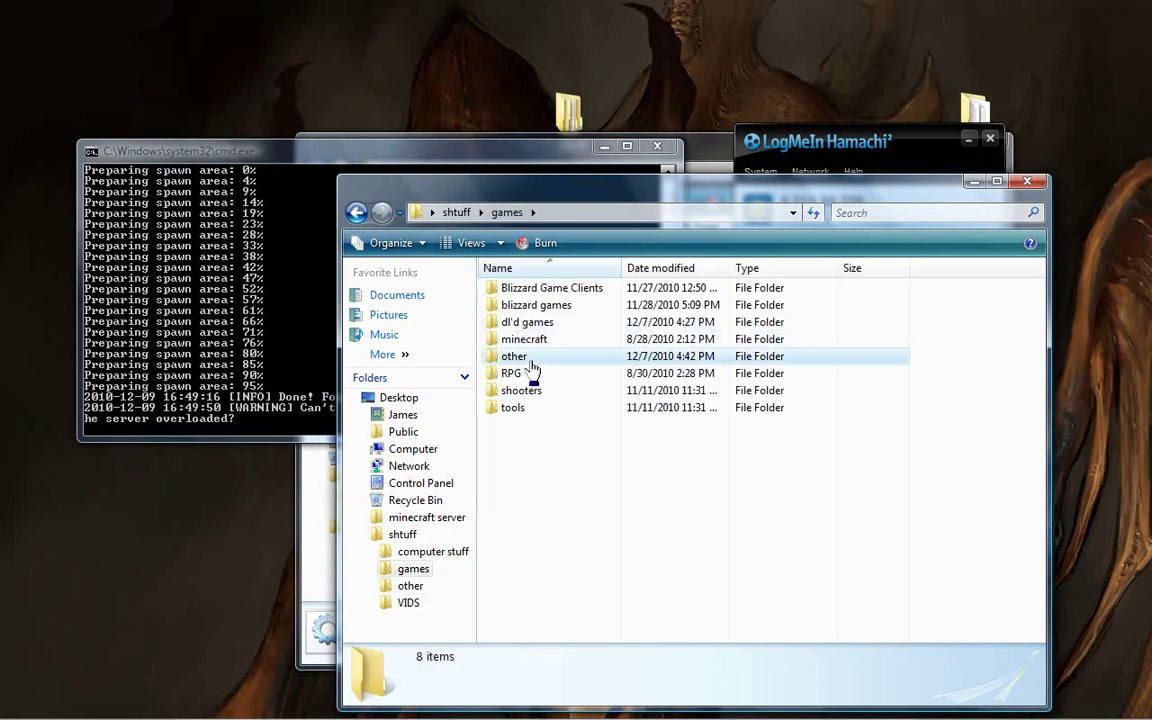
{"action": "double_click", "coordinate": [515, 357]}
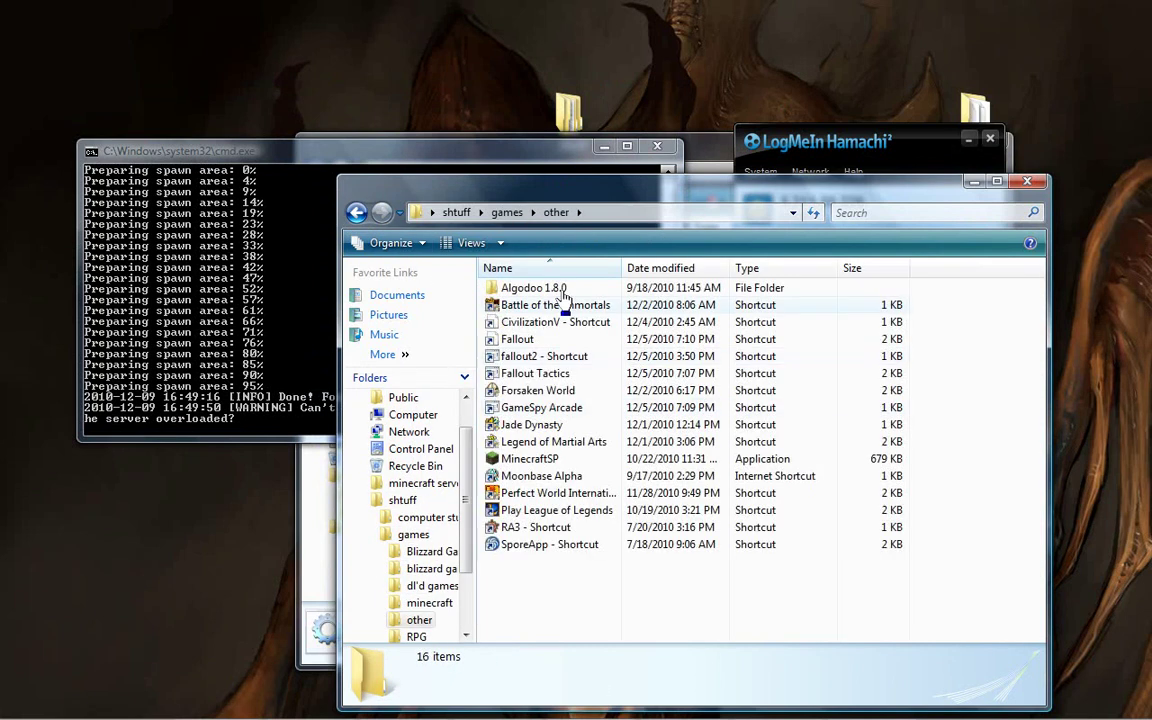
{"action": "left_click", "coordinate": [580, 459]}
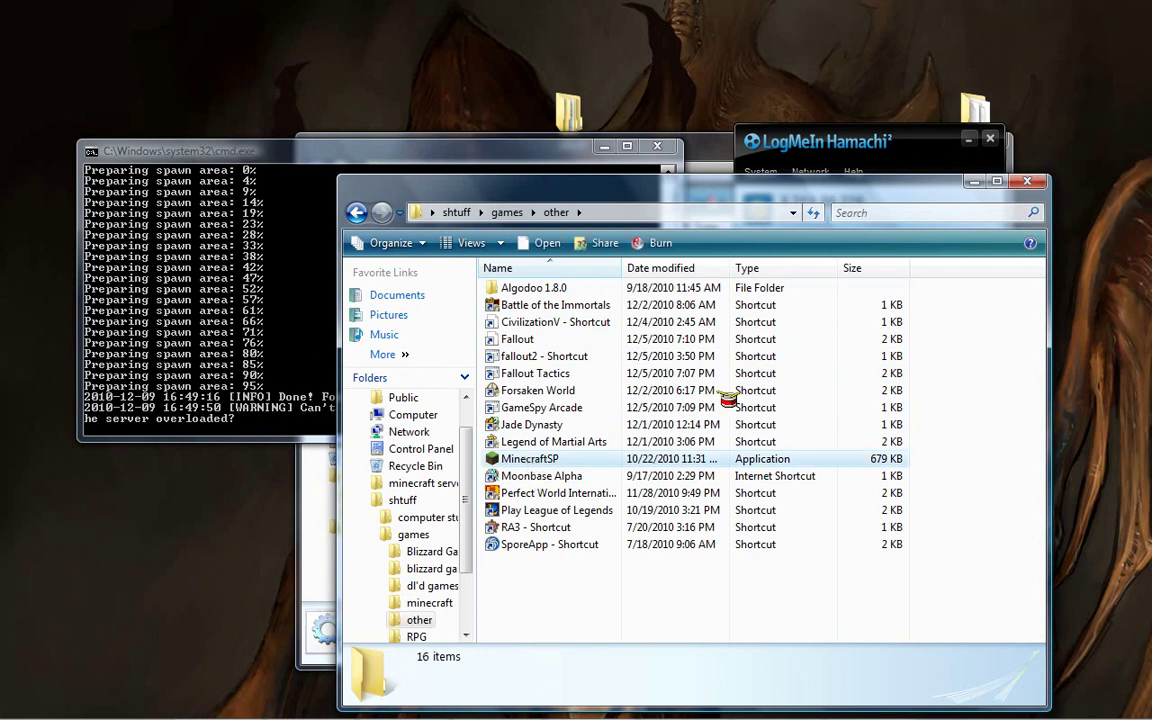
{"action": "left_click", "coordinate": [1033, 182]}
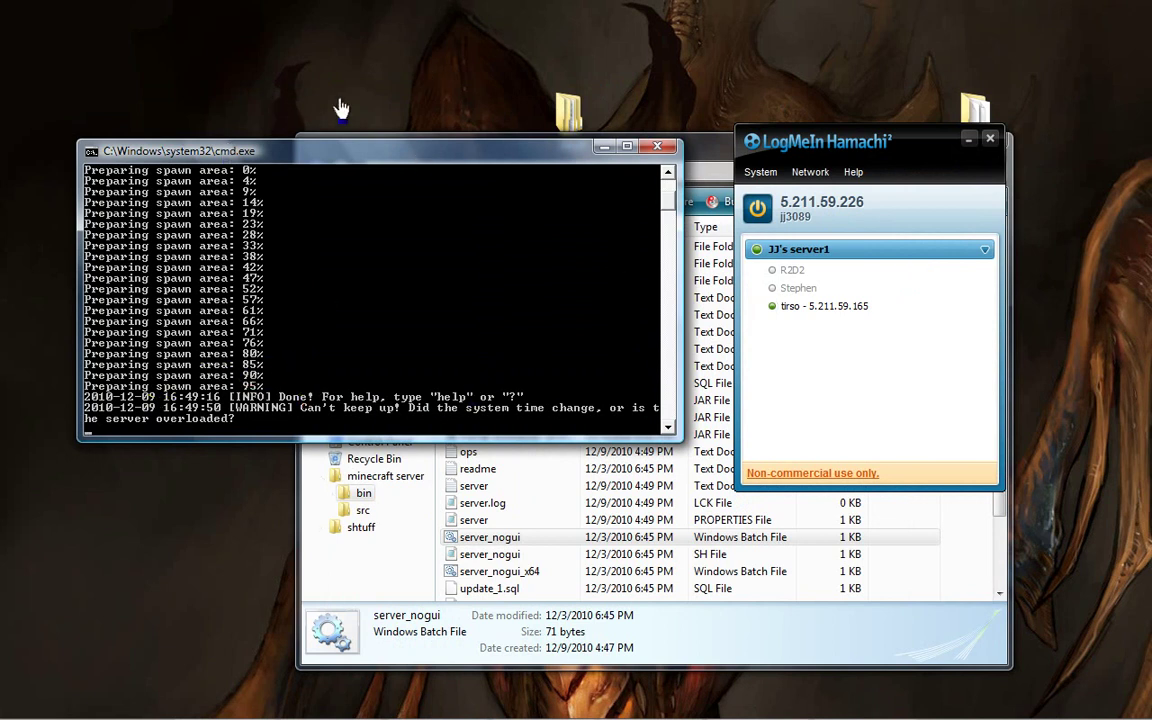
Enter the game from the Minecraft Launcher with the player's username and Force Update enabled.
{"action": "mouse_move", "coordinate": [365, 712]}
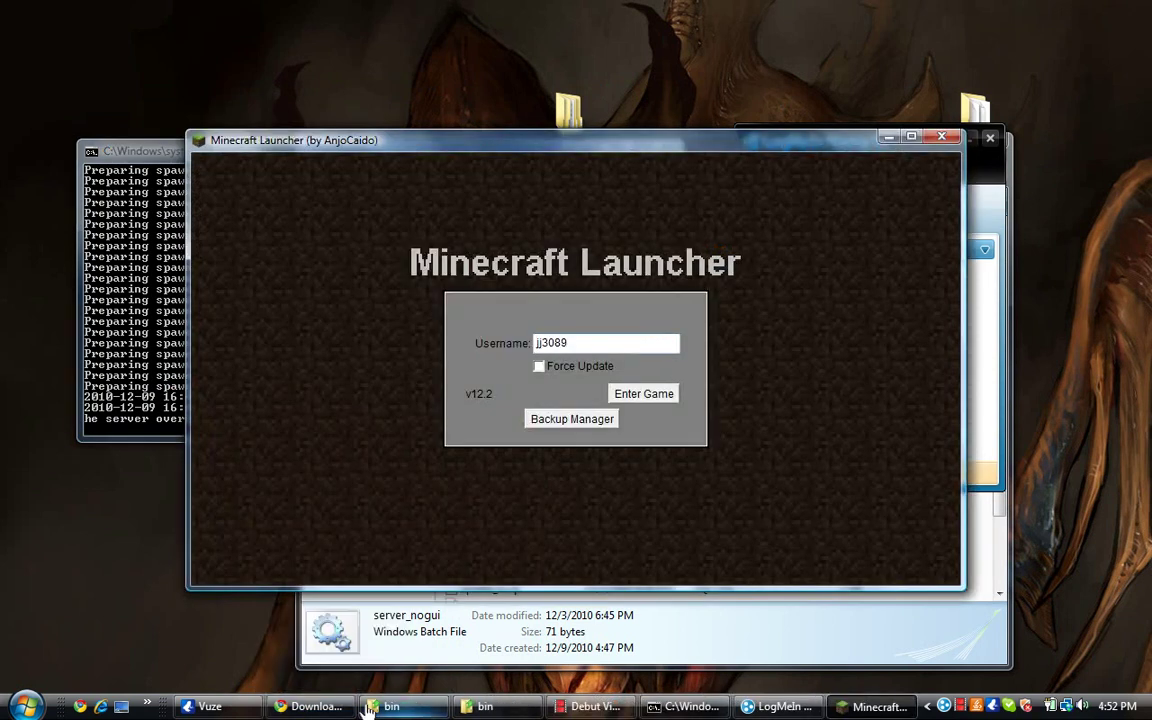
{"action": "type", "text": "j"}
{"action": "left_click", "coordinate": [539, 367]}
{"action": "left_click", "coordinate": [648, 399]}
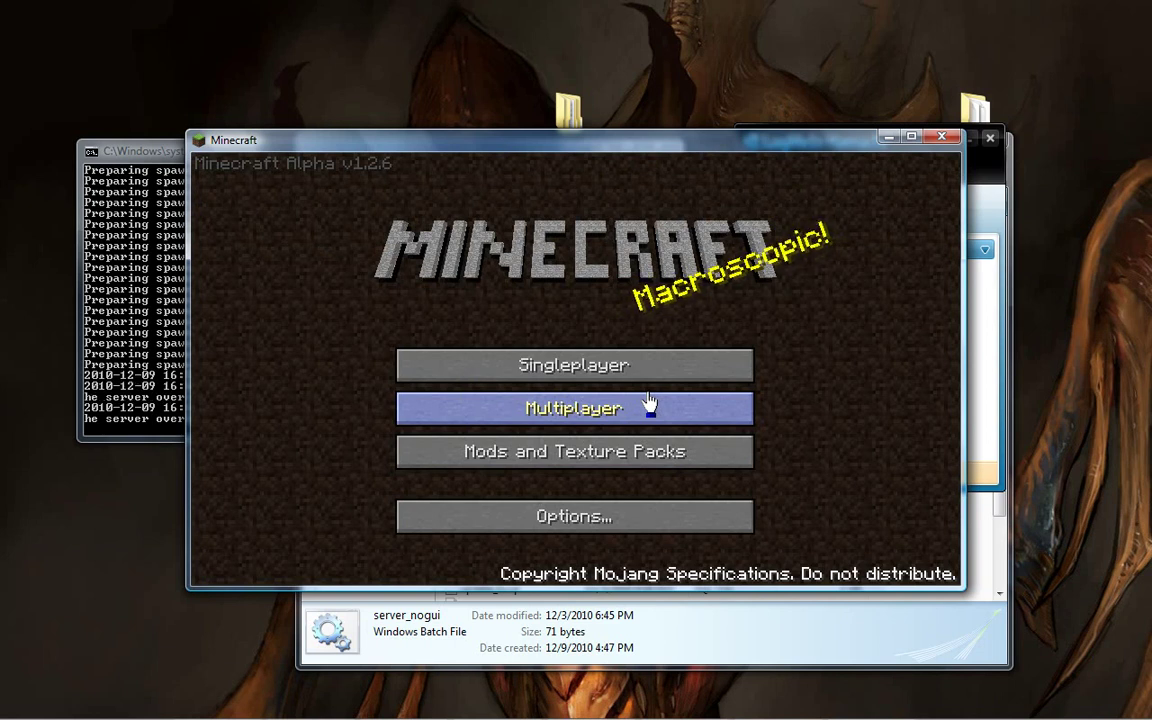
Try to connect to the multiplayer server at the Hamachi address 5.211.59.226, and return to the title screen.
{"action": "left_click", "coordinate": [636, 405]}
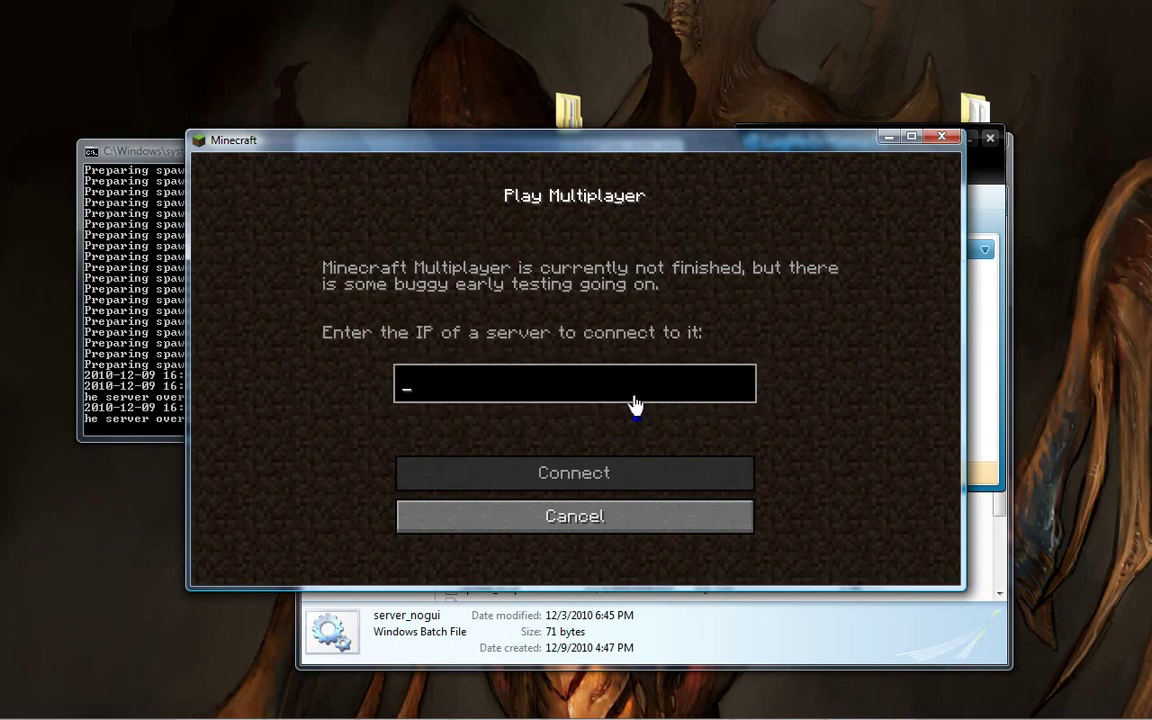
{"action": "type", "text": "5"}
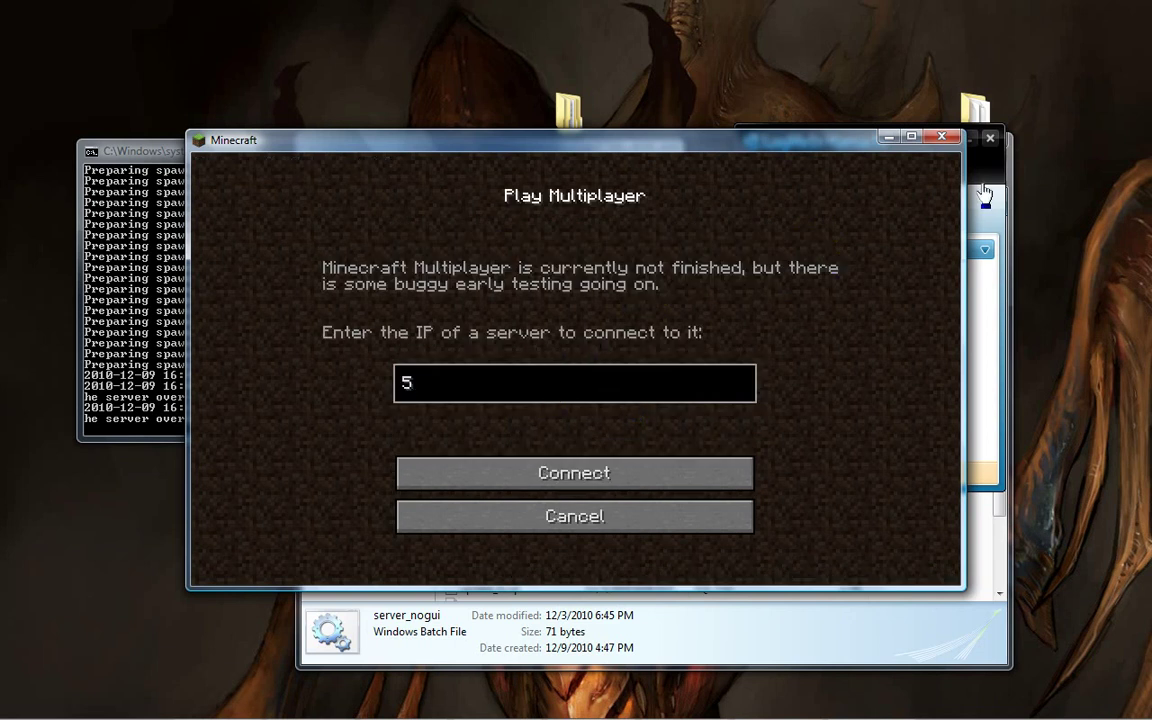
{"action": "key", "text": "alt+Tab"}
{"action": "left_click_drag", "start_coordinate": [790, 145], "coordinate": [923, 61]}
{"action": "double_click", "coordinate": [659, 142]}
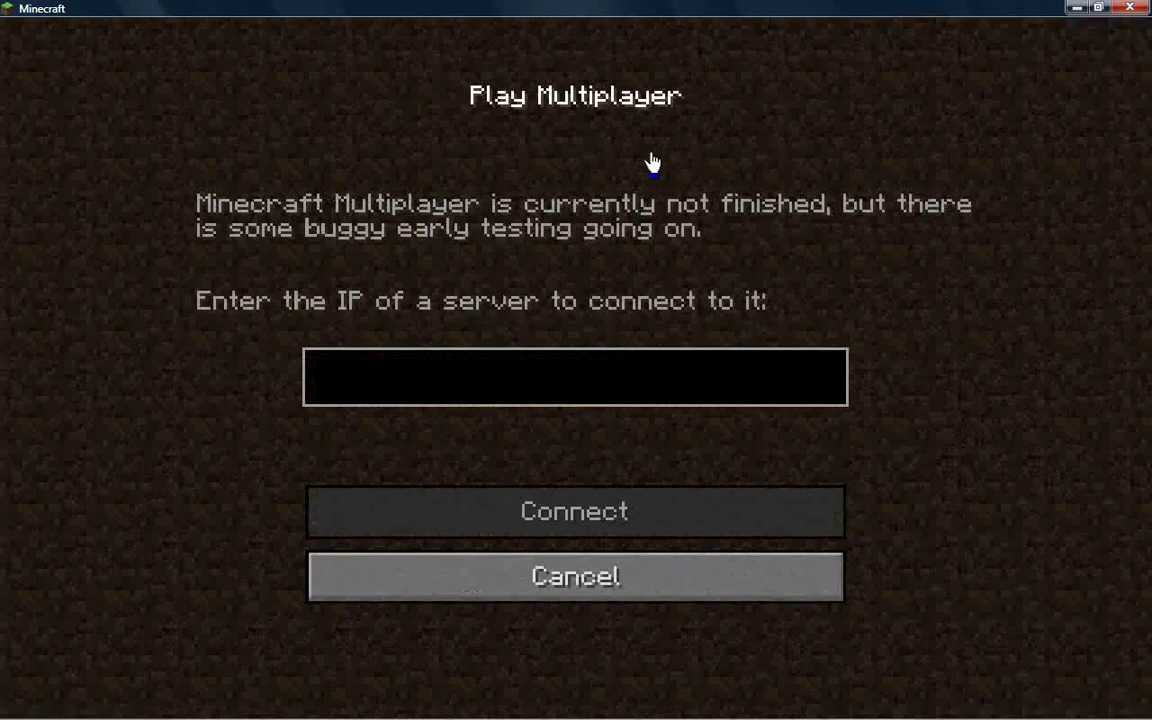
{"action": "double_click", "coordinate": [671, 25]}
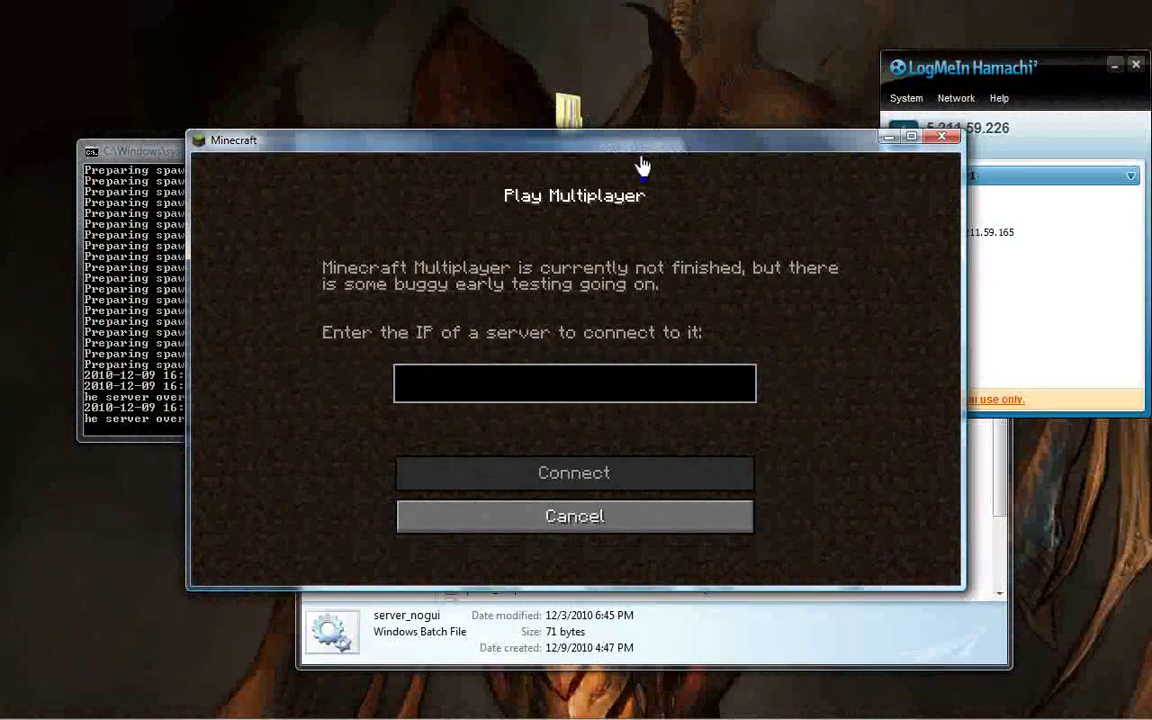
{"action": "type", "text": "5.211.59.226"}
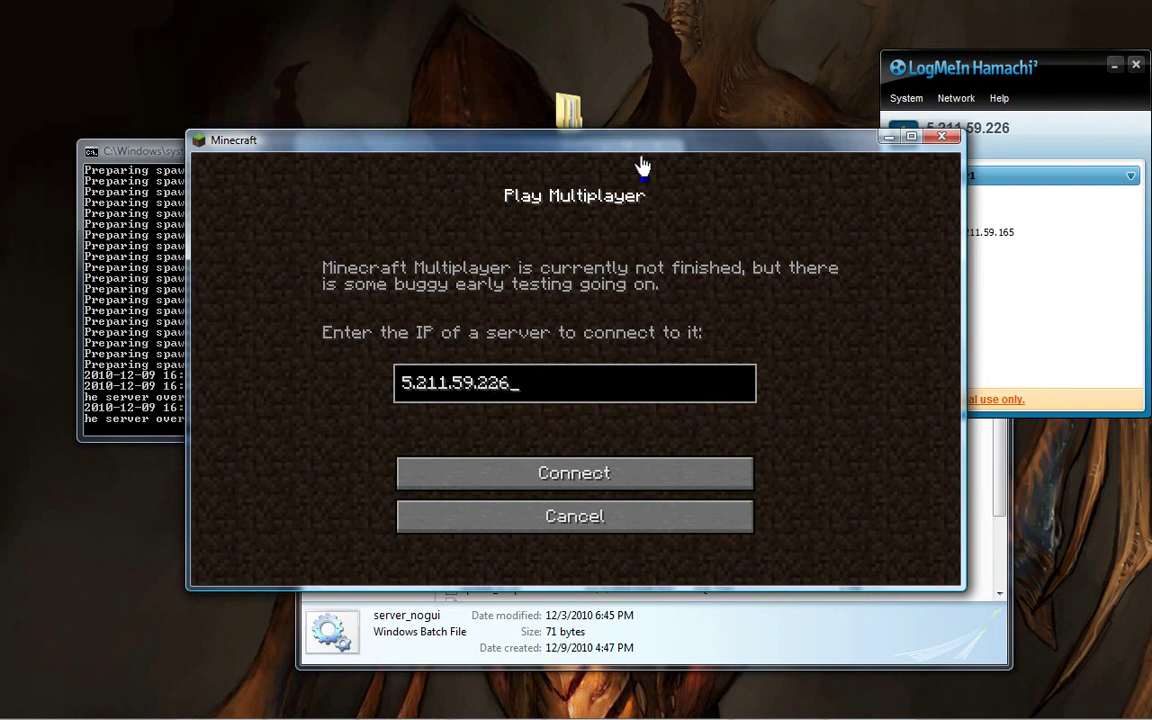
{"action": "key", "text": "Return"}
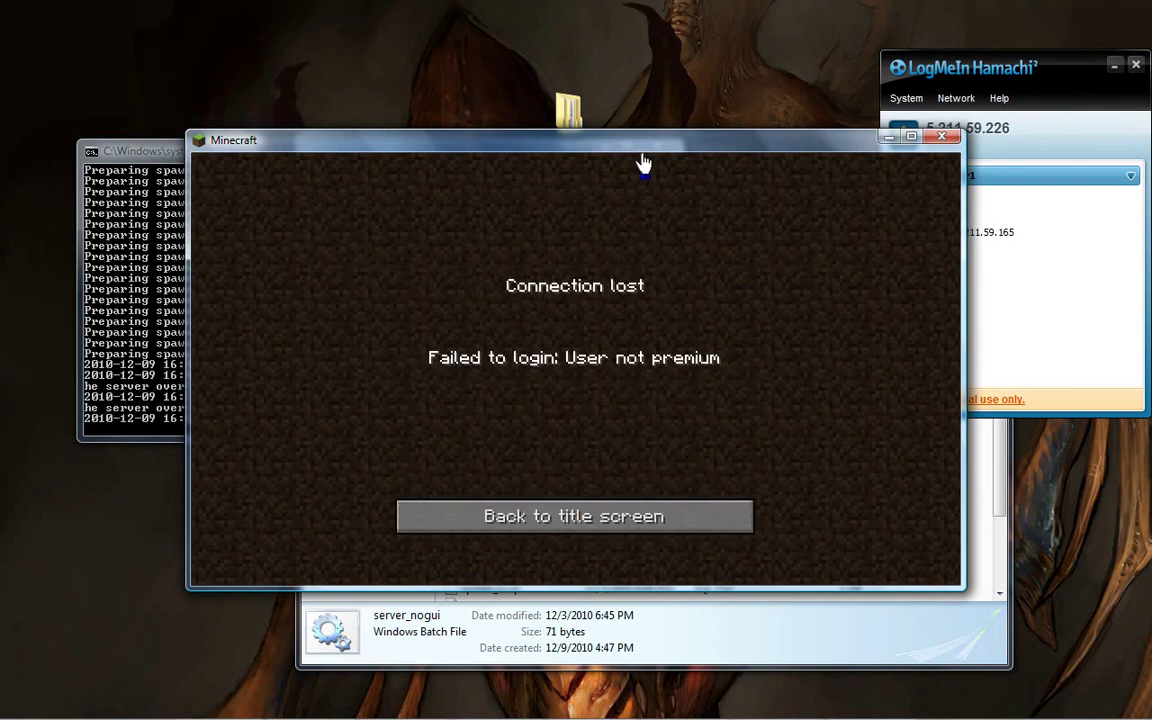
{"action": "left_click", "coordinate": [574, 517]}
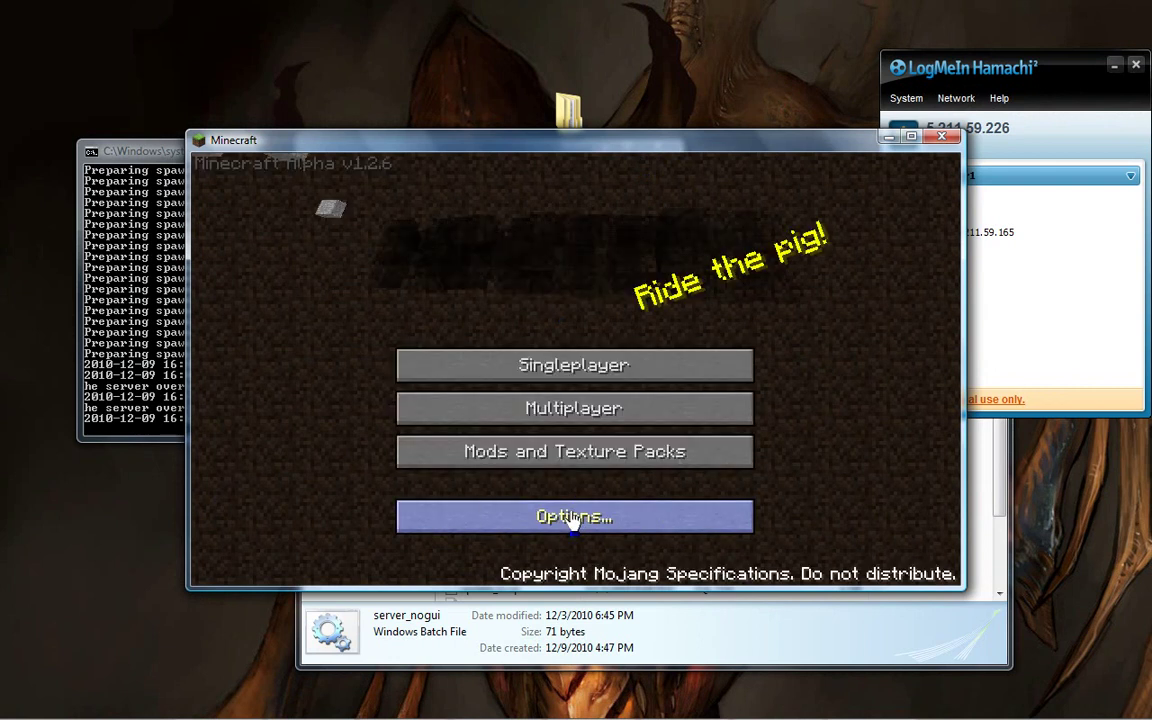
Minimize Minecraft and LogMeIn Hamachi, and shut down the running server console.
{"action": "left_click", "coordinate": [155, 200]}
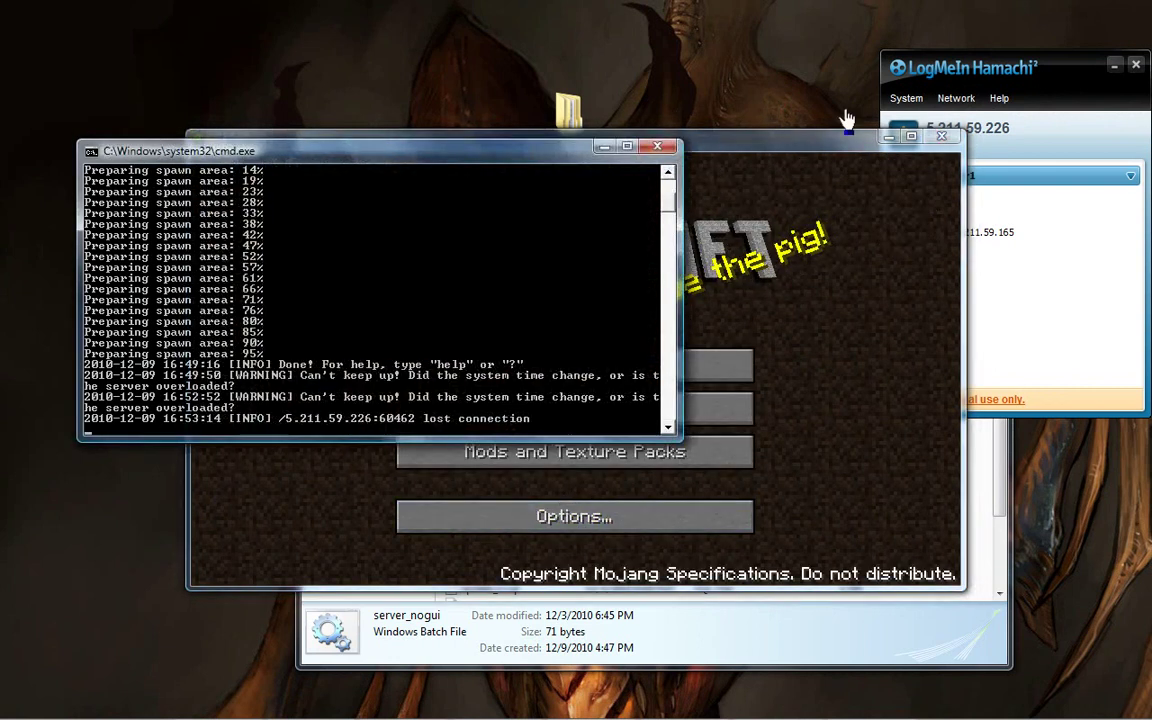
{"action": "left_click", "coordinate": [887, 139]}
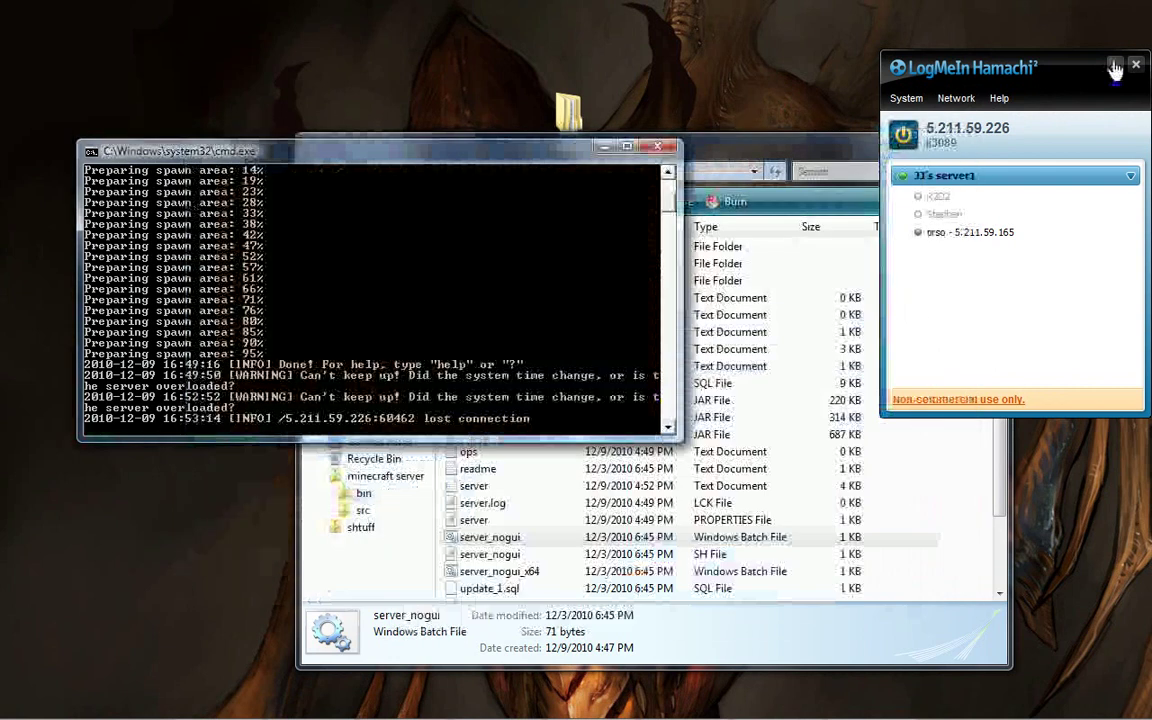
{"action": "left_click", "coordinate": [1114, 64]}
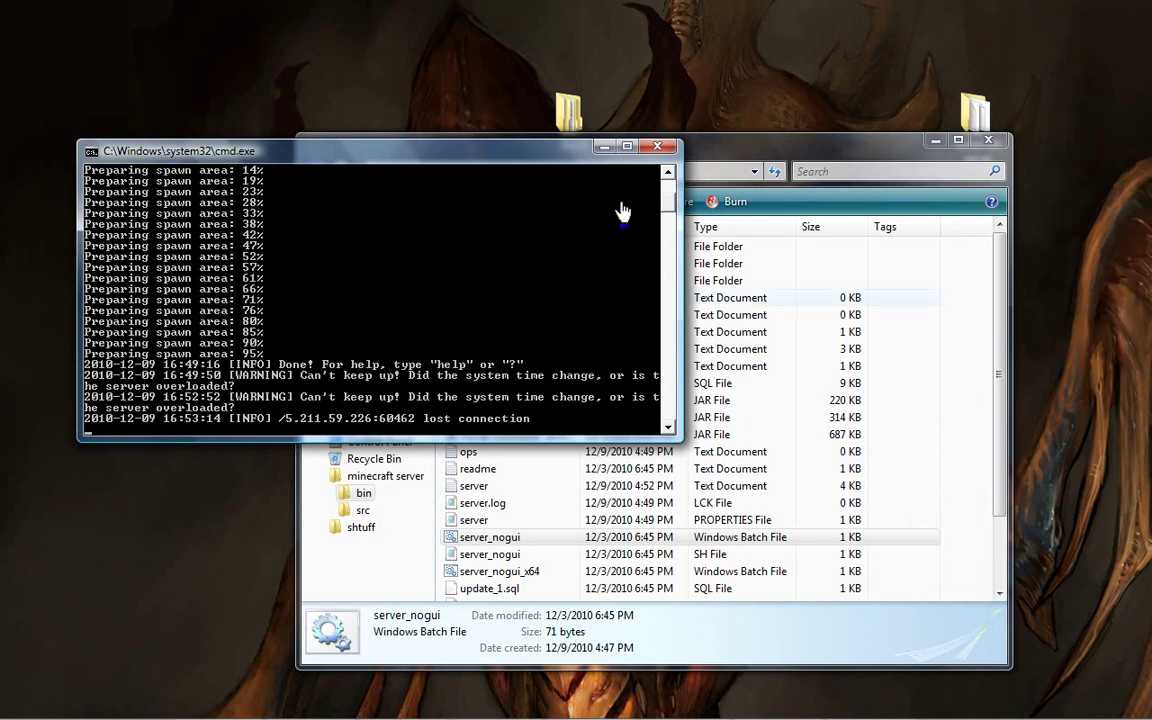
{"action": "left_click", "coordinate": [650, 146]}
{"action": "left_click", "coordinate": [686, 712]}
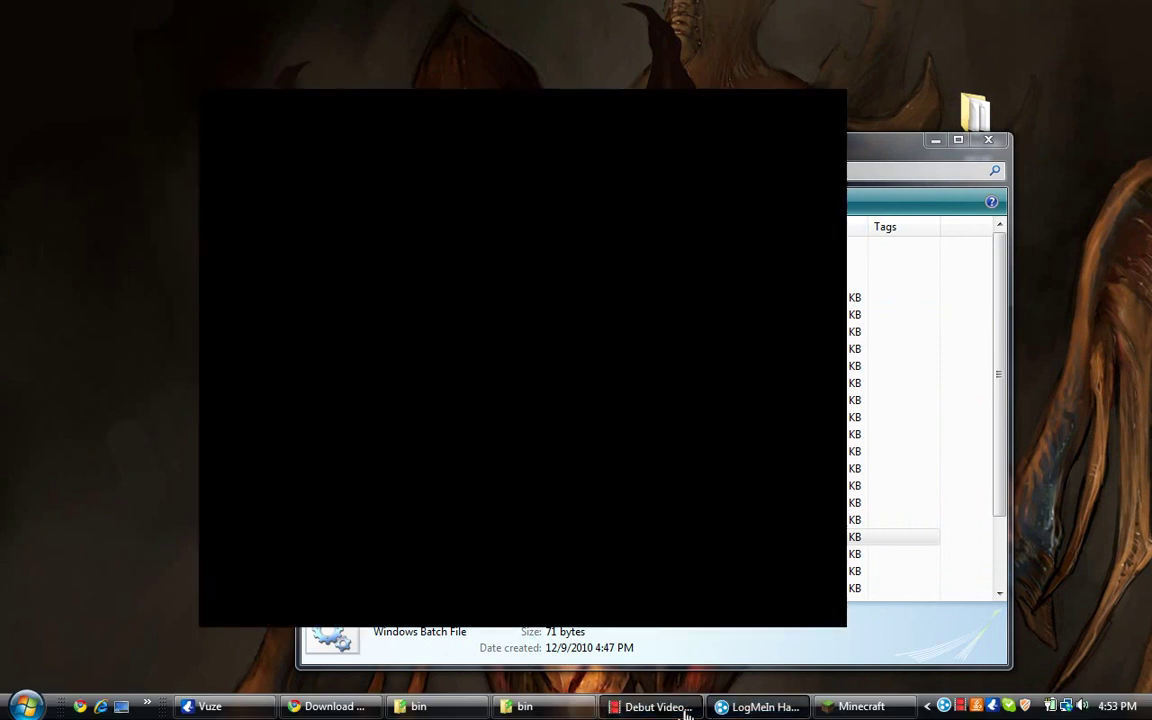
{"action": "left_click", "coordinate": [686, 712]}
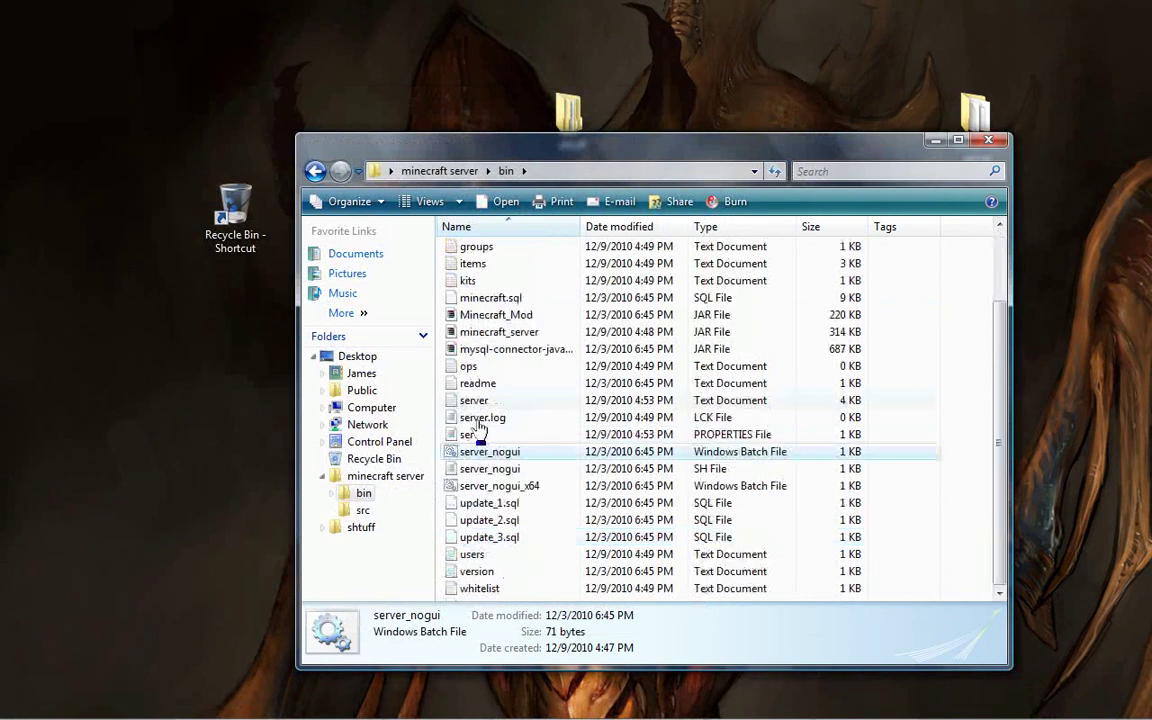
Open the server PROPERTIES file from the minecraft server bin folder in Notepad.
{"action": "scroll", "coordinate": [728, 340], "scroll_direction": "up", "scroll_amount": 2}
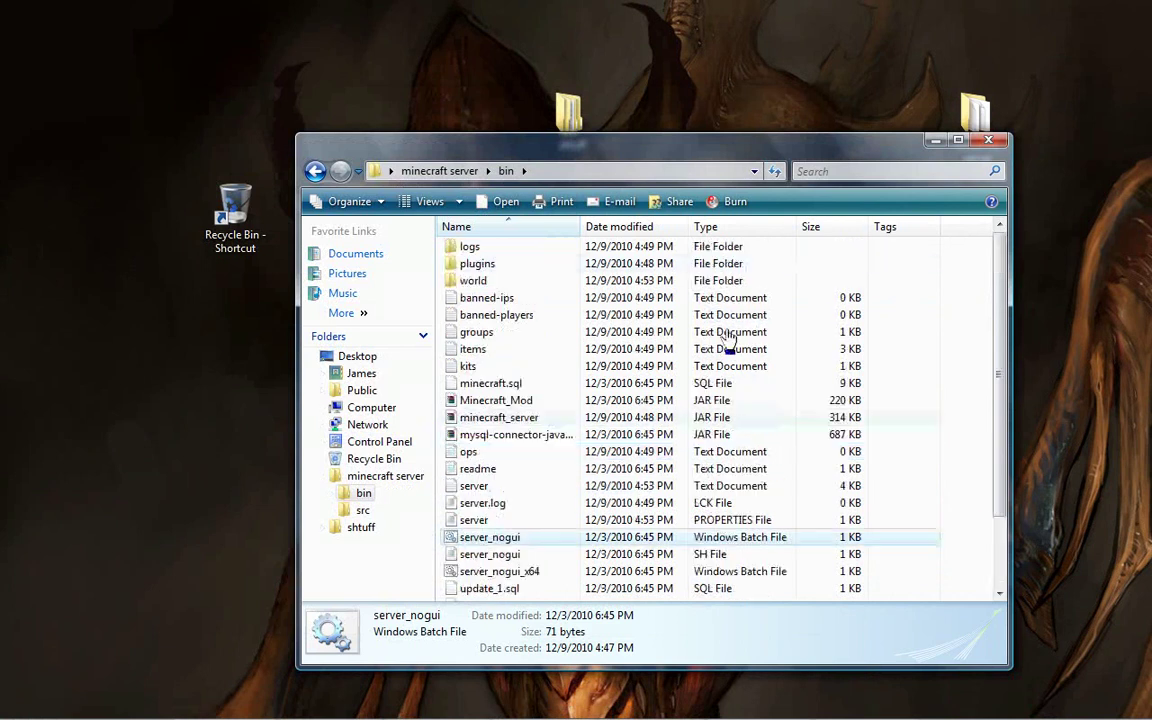
{"action": "scroll", "coordinate": [658, 365], "scroll_direction": "down", "scroll_amount": 2}
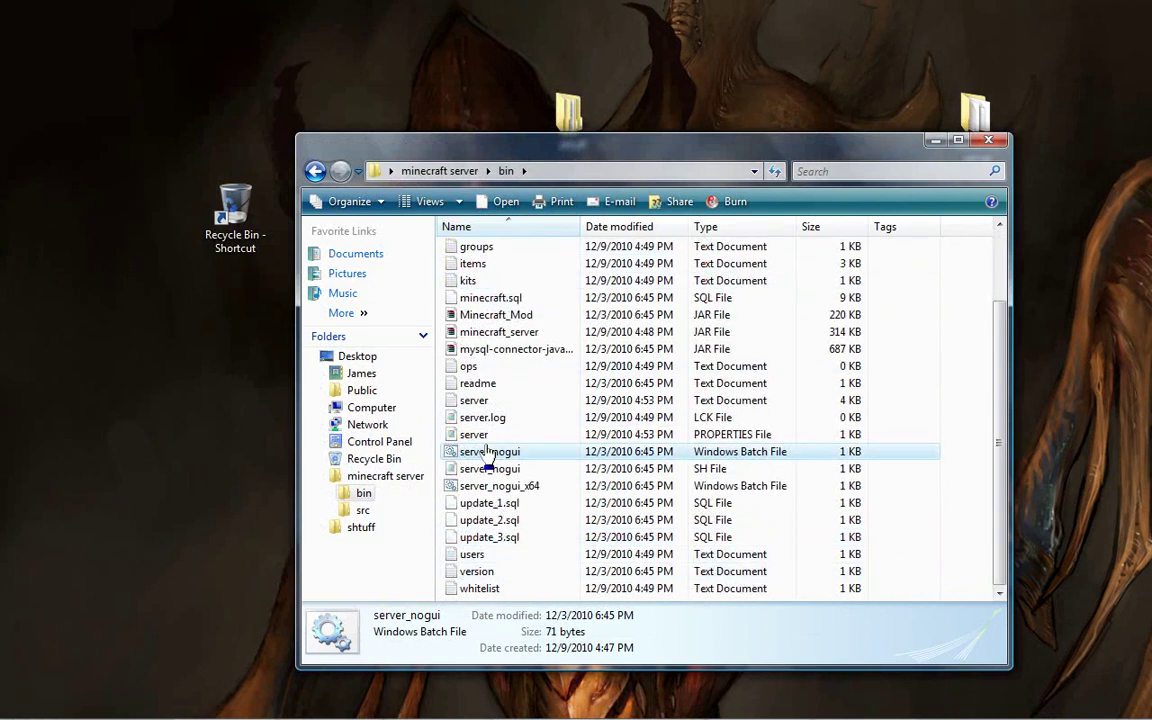
{"action": "left_click_drag", "start_coordinate": [487, 452], "coordinate": [733, 450]}
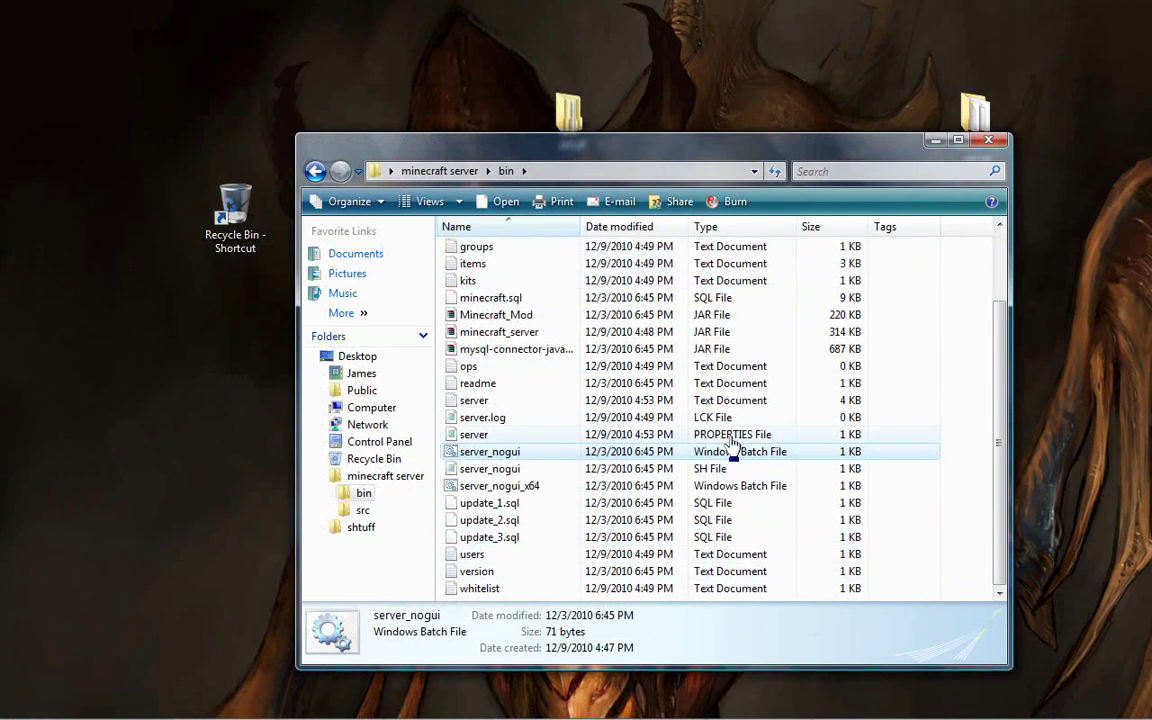
{"action": "right_click", "coordinate": [516, 438]}
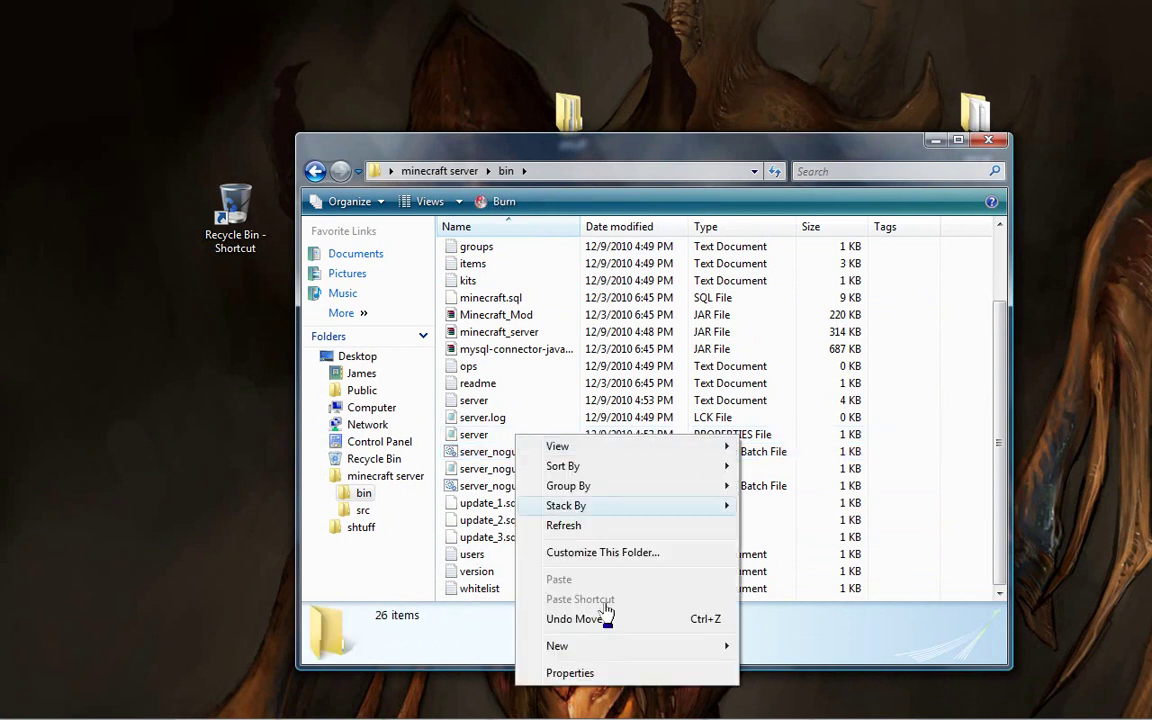
{"action": "left_click", "coordinate": [476, 438]}
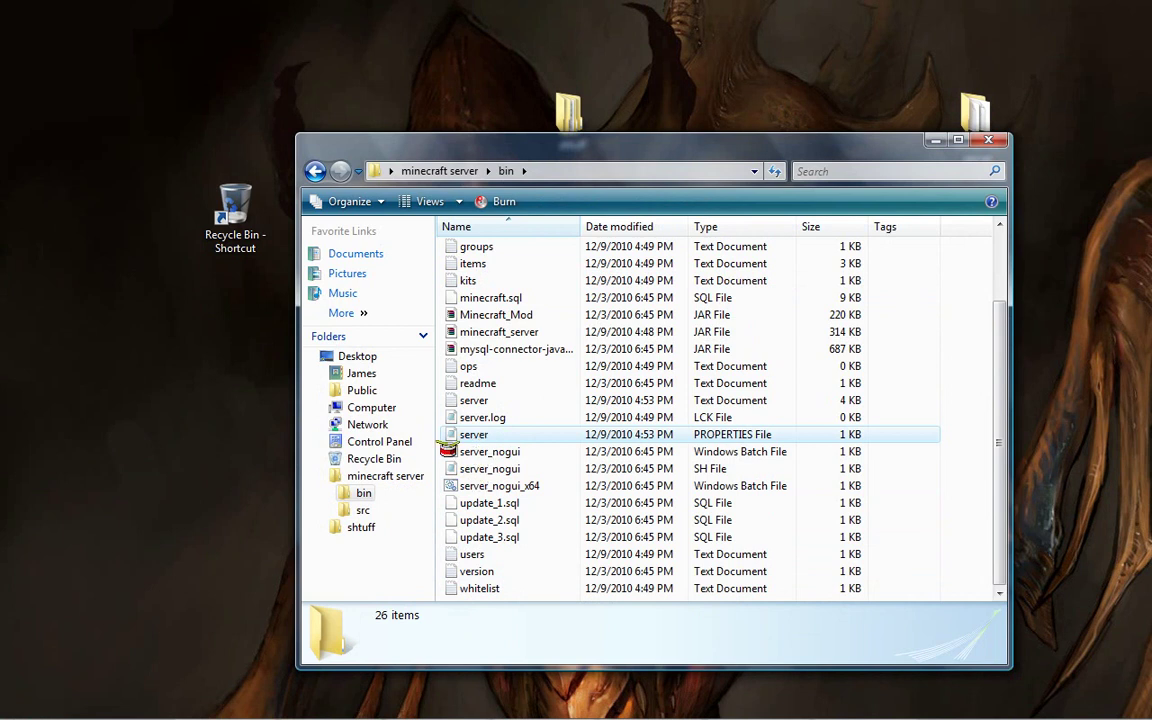
{"action": "right_click", "coordinate": [445, 440]}
{"action": "key", "text": "Return"}
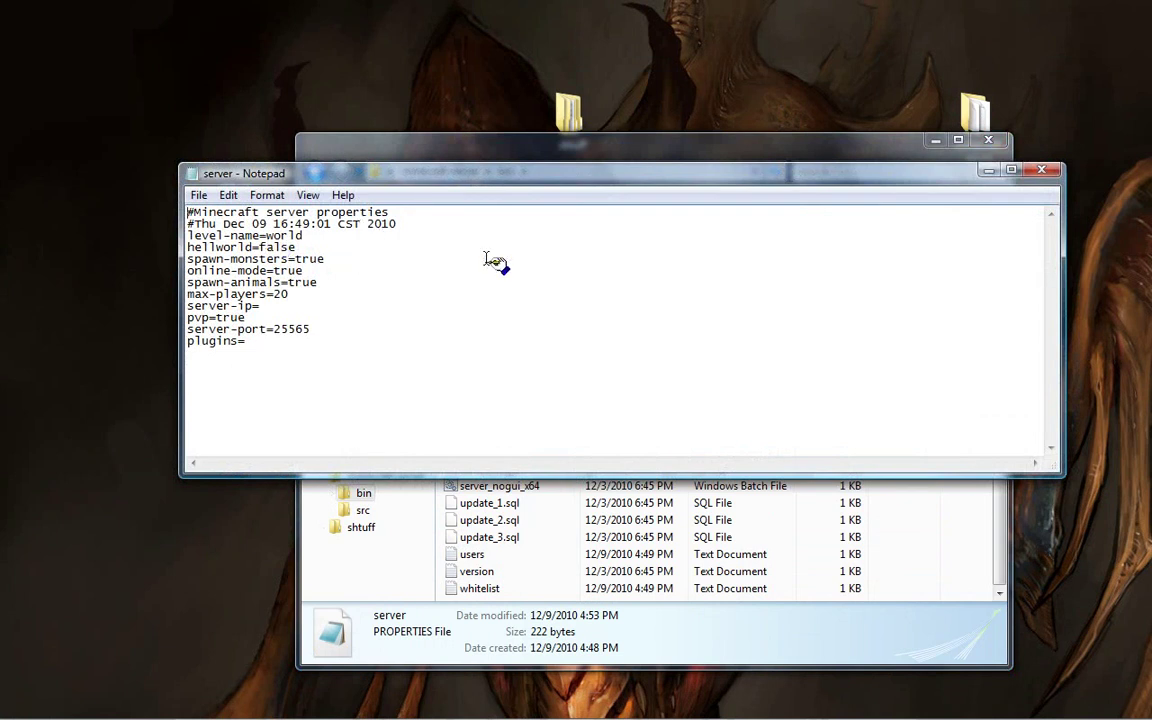
Set spawn-monsters and online-mode to false in the server properties.
{"action": "left_click_drag", "start_coordinate": [187, 270], "coordinate": [197, 526]}
{"action": "left_click_drag", "start_coordinate": [437, 226], "coordinate": [294, 213]}
{"action": "left_click_drag", "start_coordinate": [187, 235], "coordinate": [221, 470]}
{"action": "left_click", "coordinate": [306, 250]}
{"action": "double_click", "coordinate": [278, 247]}
{"action": "left_click_drag", "start_coordinate": [296, 259], "coordinate": [370, 260]}
{"action": "type", "text": "false"}
{"action": "left_click_drag", "start_coordinate": [273, 271], "coordinate": [304, 272]}
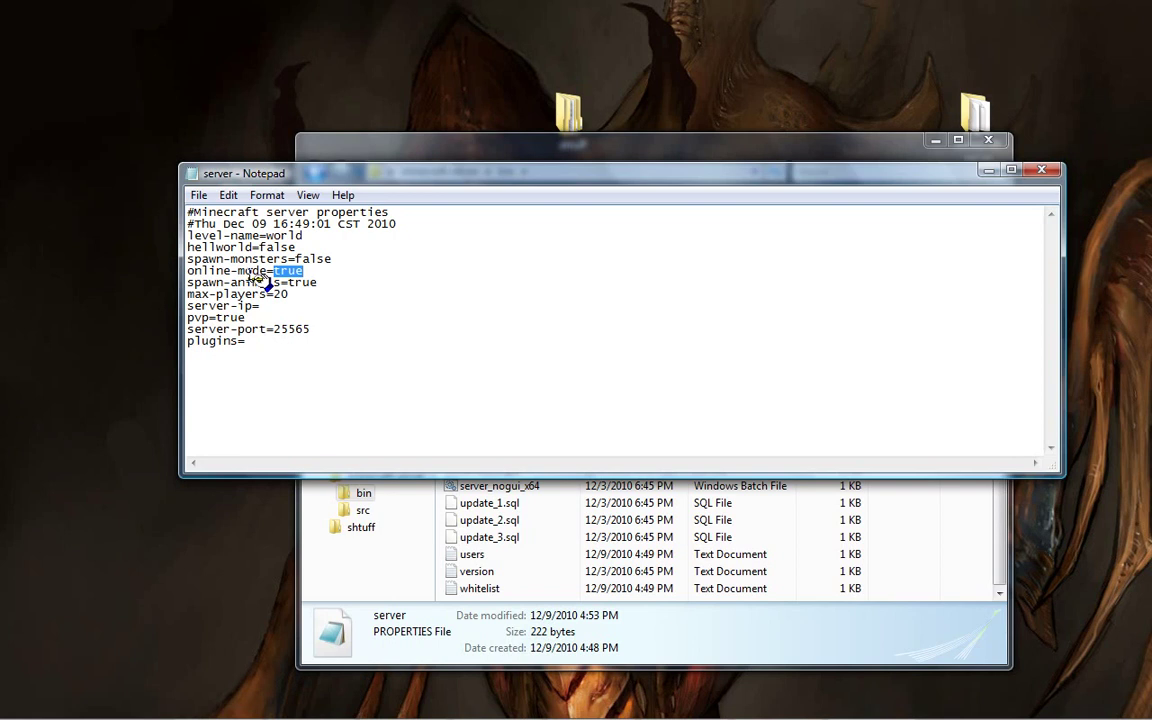
{"action": "type", "text": "fals"}
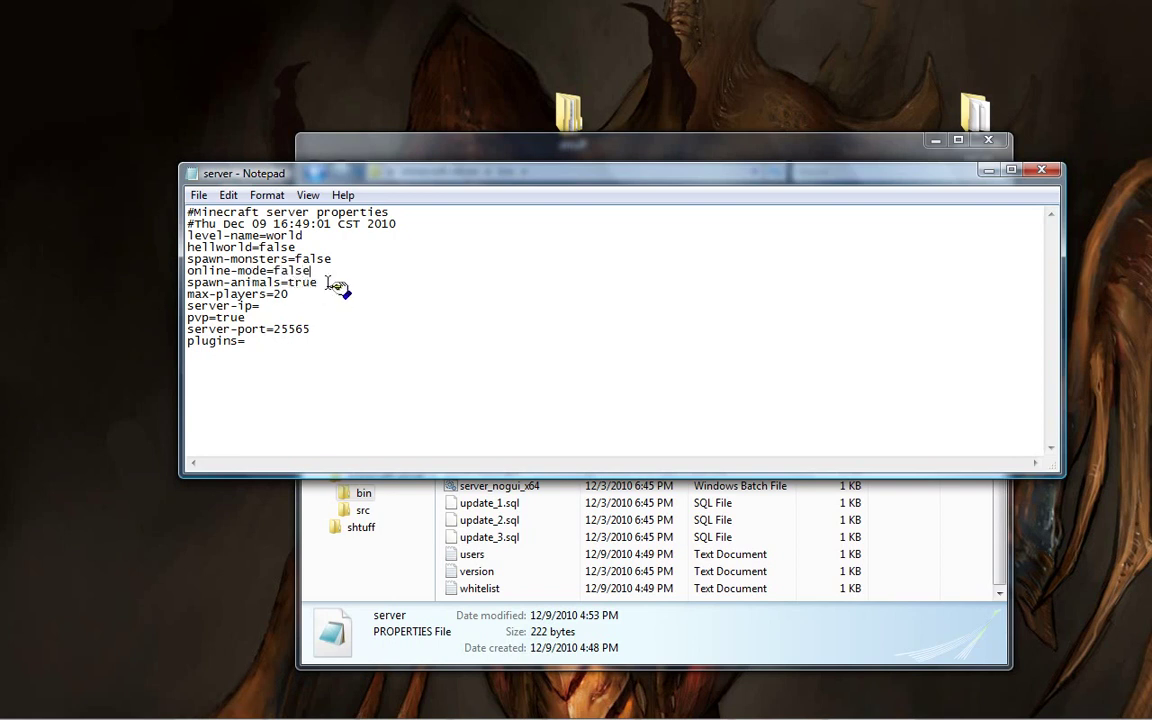
Set max-players to 10 in the server properties.
{"action": "left_click_drag", "start_coordinate": [327, 283], "coordinate": [257, 284]}
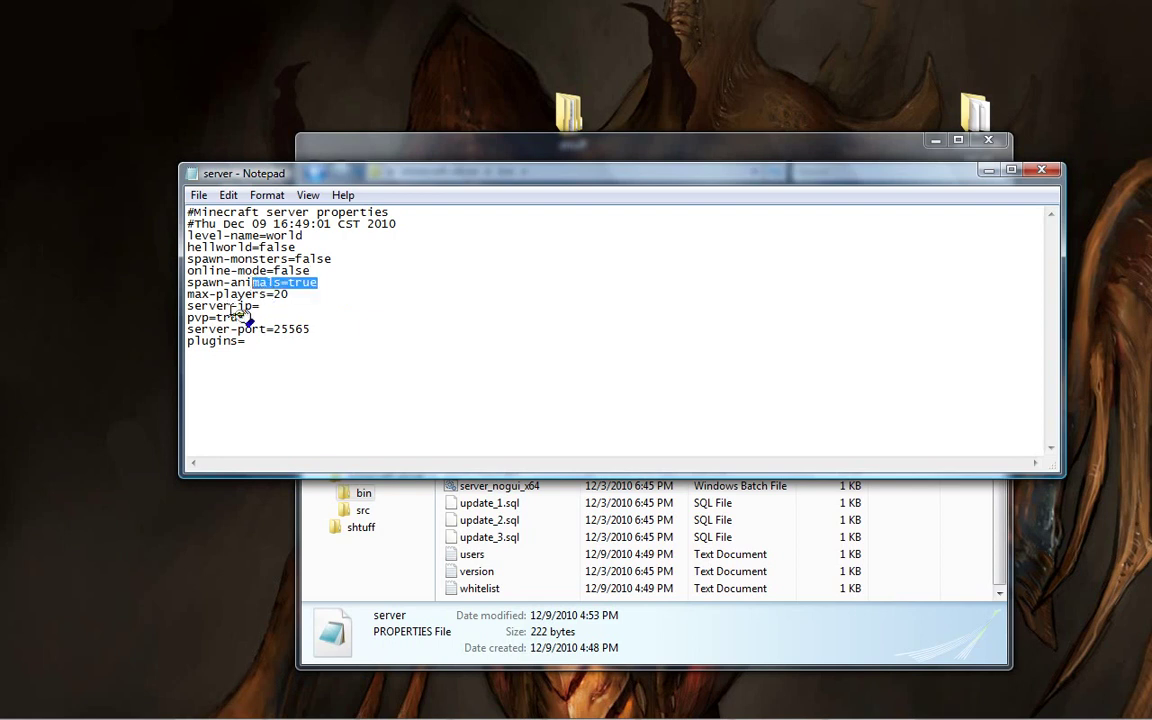
{"action": "double_click", "coordinate": [281, 294]}
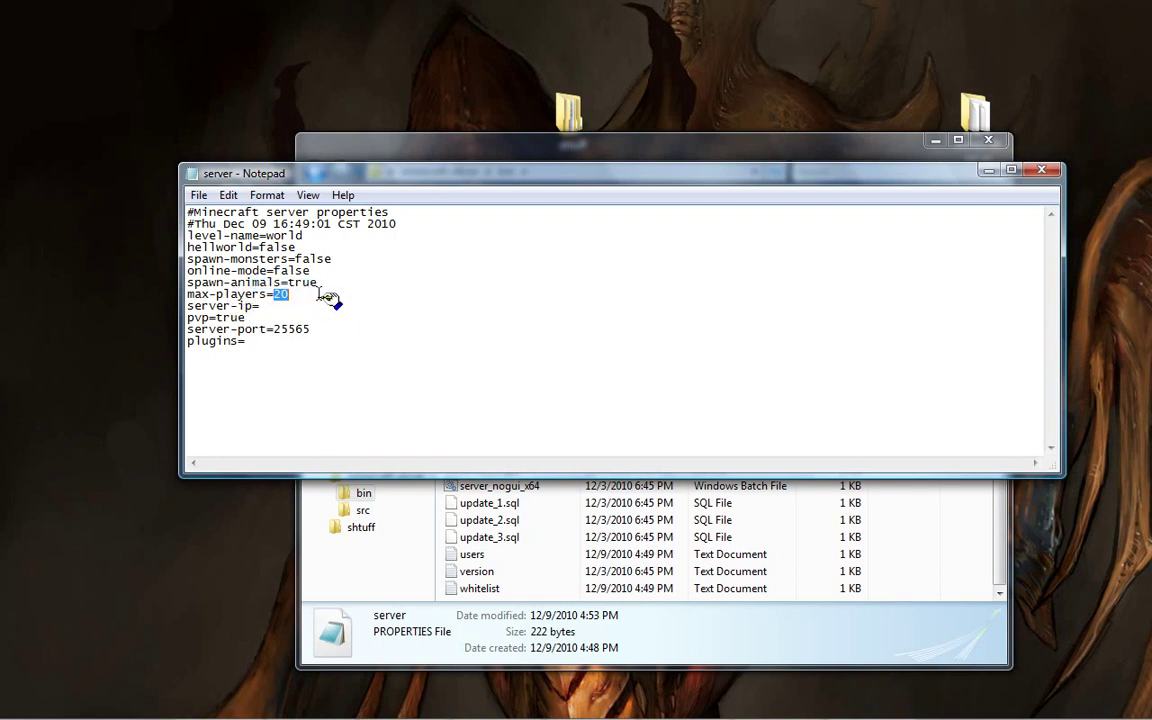
{"action": "type", "text": "10"}
{"action": "left_click", "coordinate": [280, 306]}
{"action": "left_click_drag", "start_coordinate": [216, 318], "coordinate": [246, 318]}
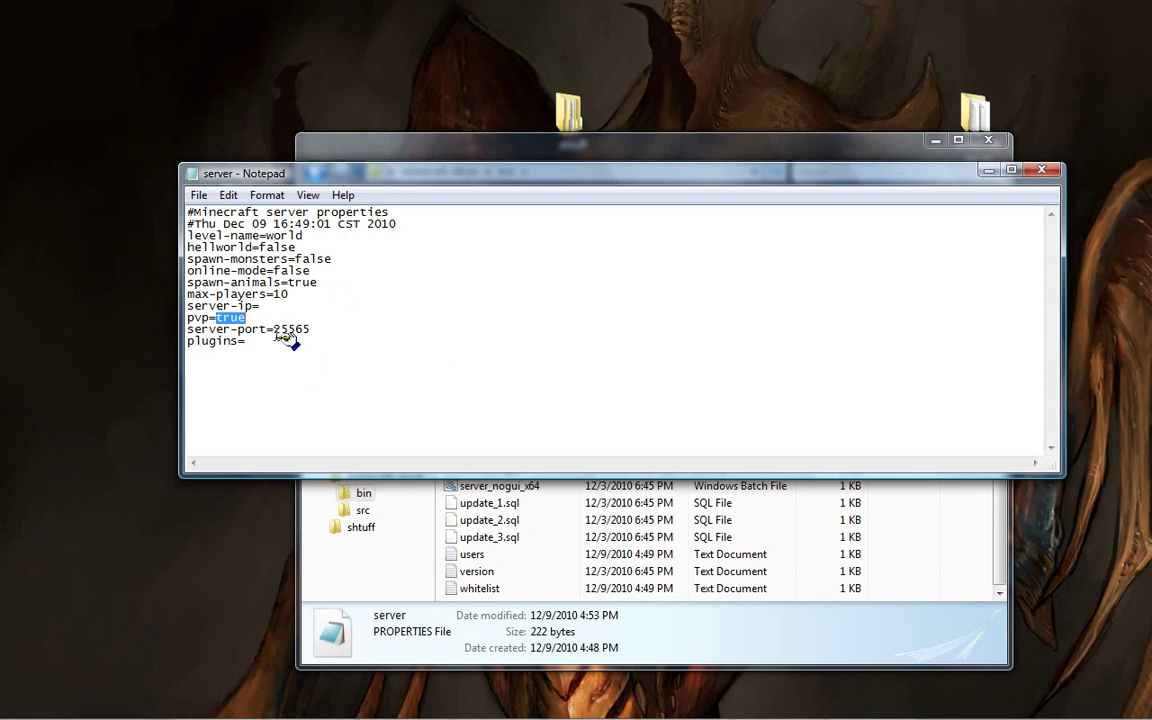
Enter 25565 as the server-port value, then save the server properties file and close it.
{"action": "left_click_drag", "start_coordinate": [274, 329], "coordinate": [324, 330]}
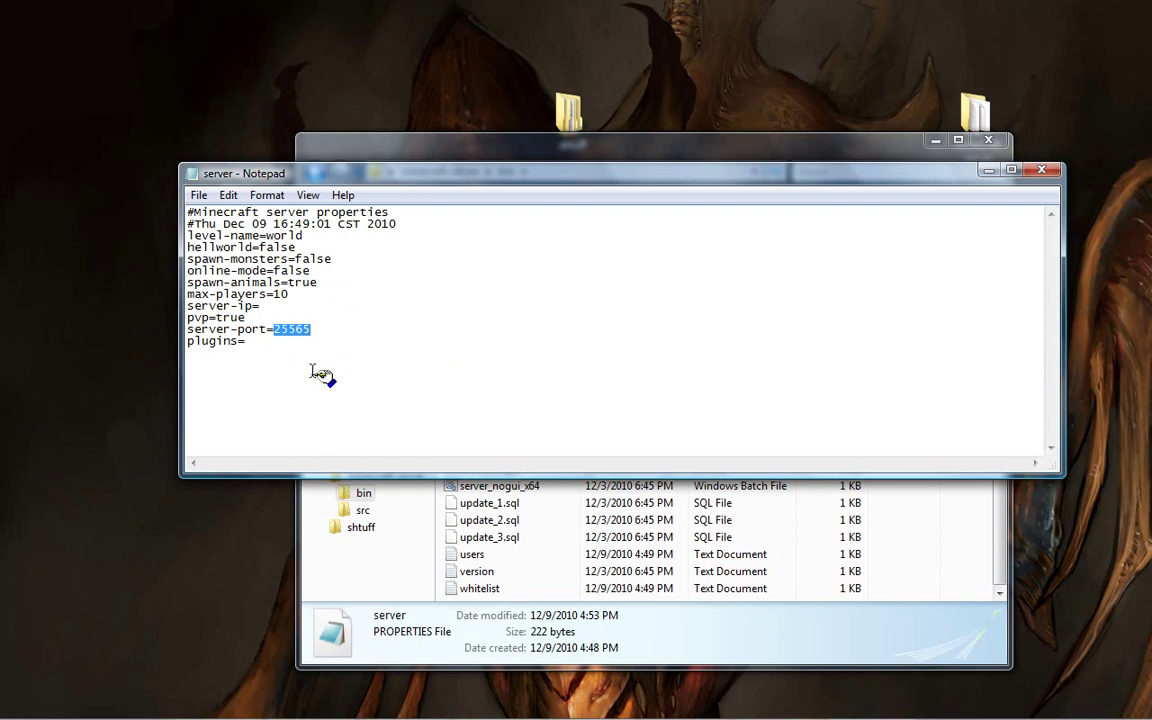
{"action": "type", "text": "2"}
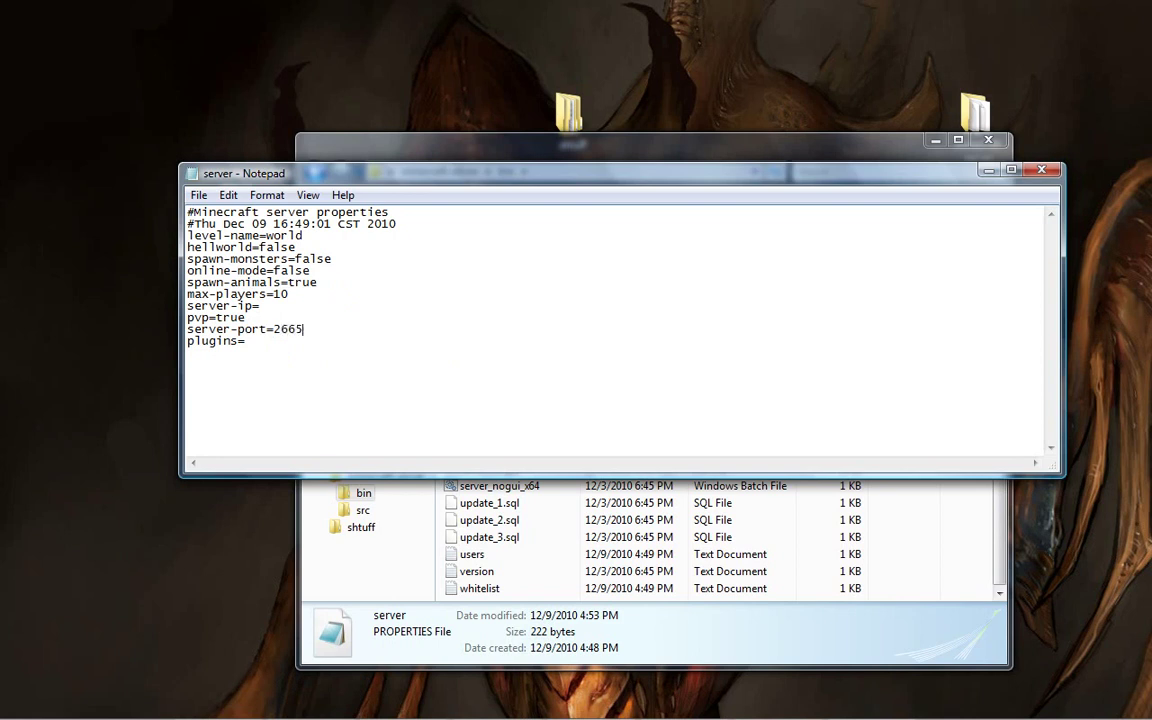
{"action": "key", "text": "BackSpace"}
{"action": "key", "text": "BackSpace"}
{"action": "type", "text": "55"}
{"action": "left_click", "coordinate": [255, 350]}
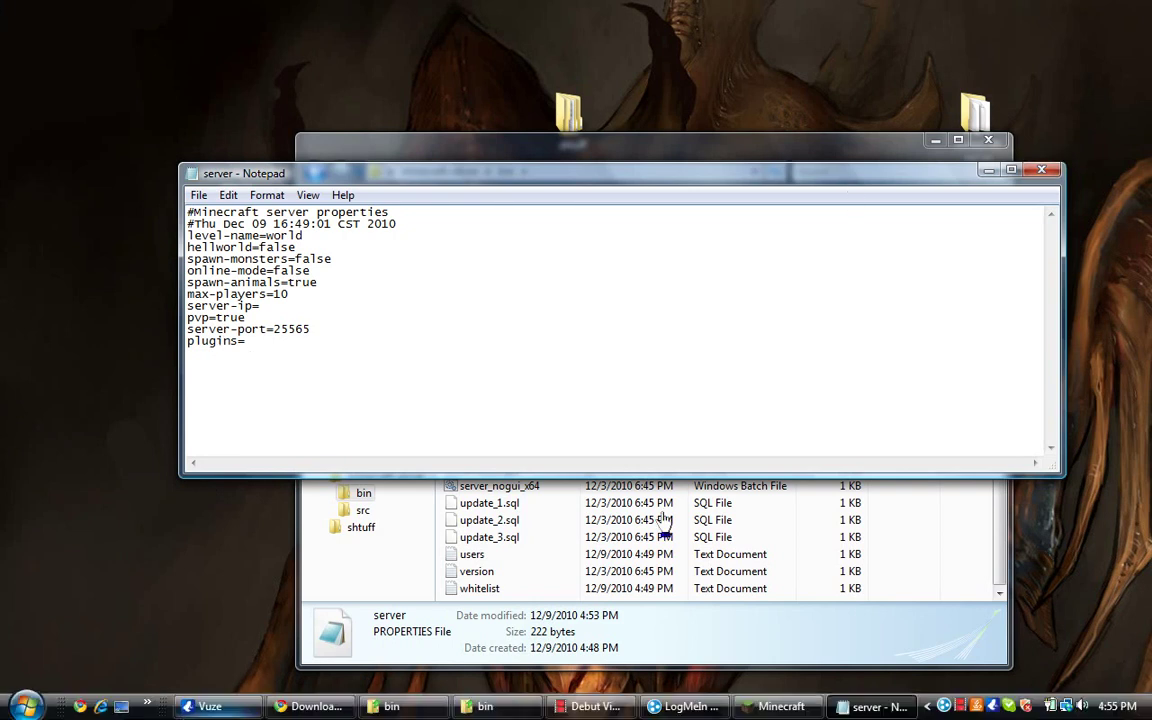
{"action": "left_click", "coordinate": [1041, 170]}
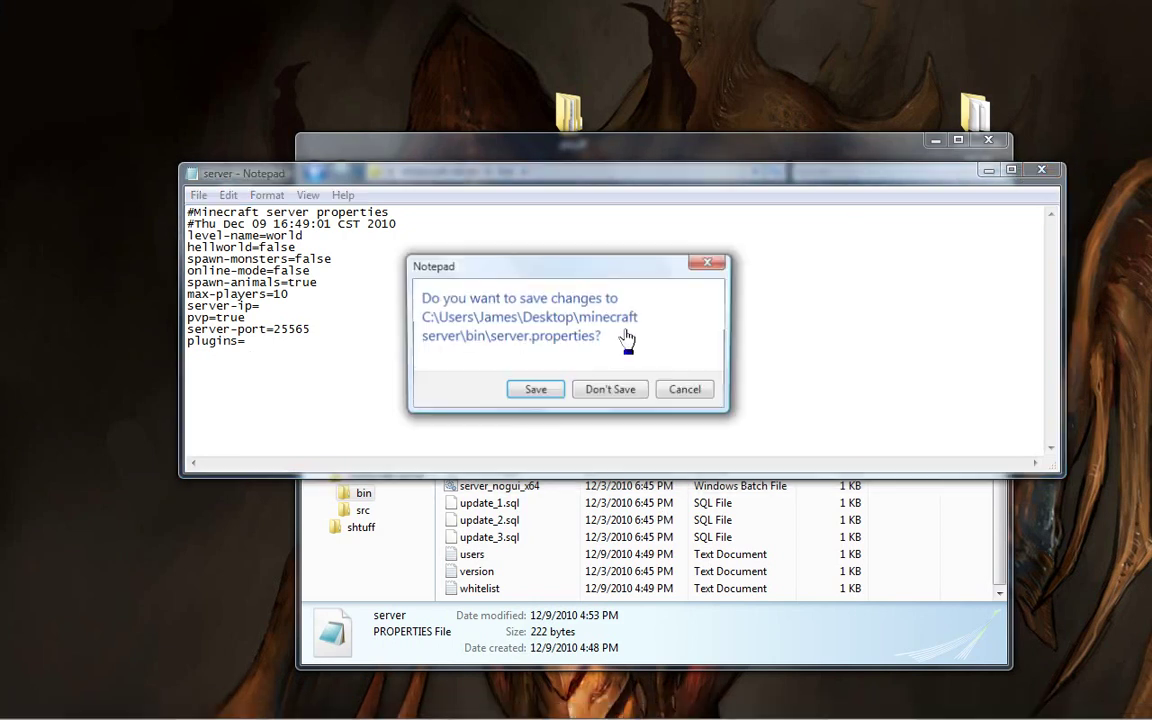
{"action": "left_click", "coordinate": [535, 391]}
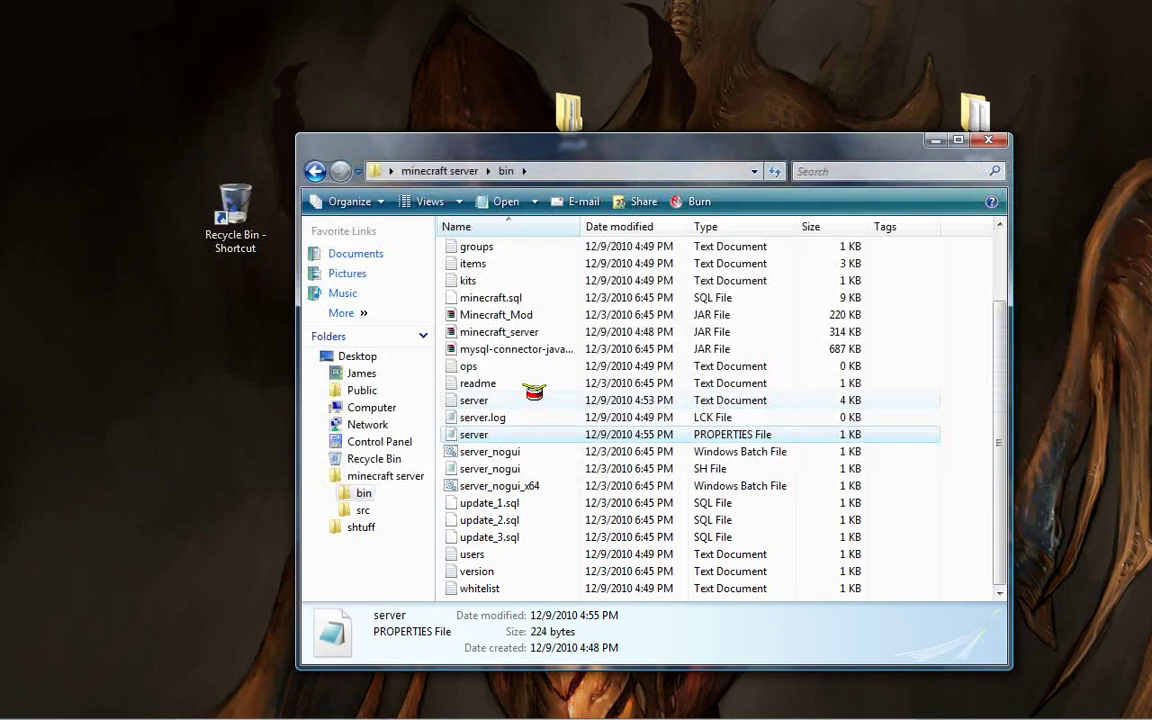
View the ops text file from the bin folder, close it, and open the kits text file.
{"action": "double_click", "coordinate": [498, 367]}
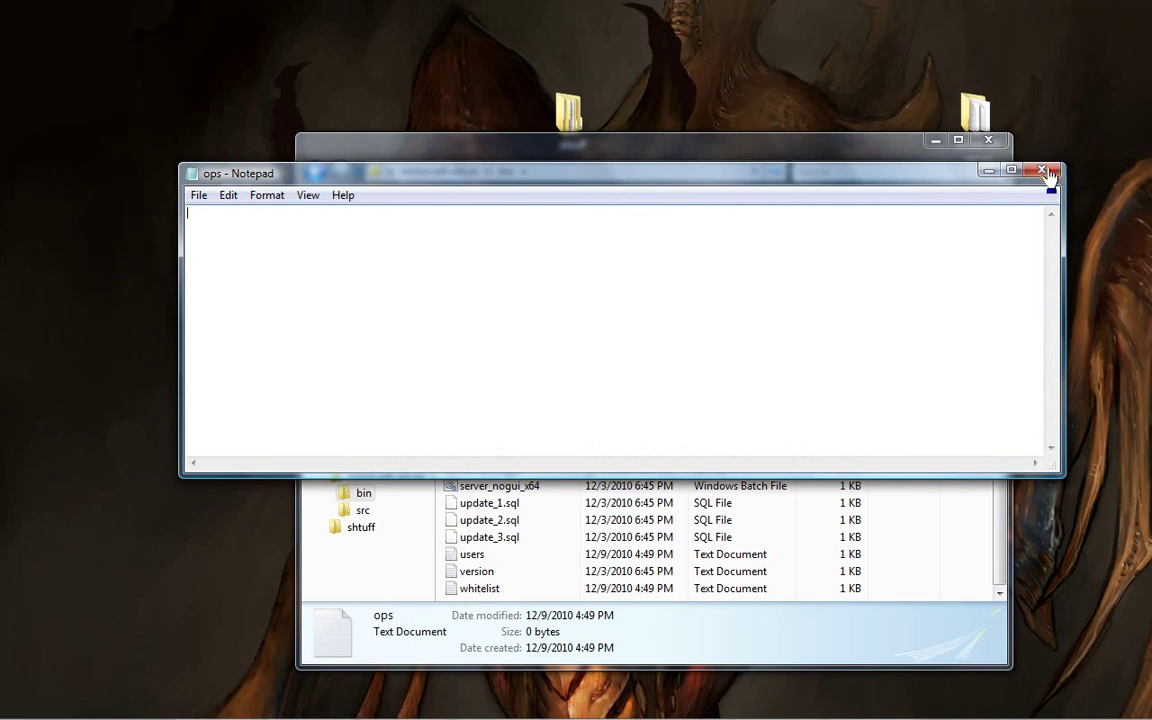
{"action": "key", "text": "alt+F4"}
{"action": "scroll", "coordinate": [600, 300], "scroll_direction": "up", "scroll_amount": 2}
{"action": "double_click", "coordinate": [498, 368]}
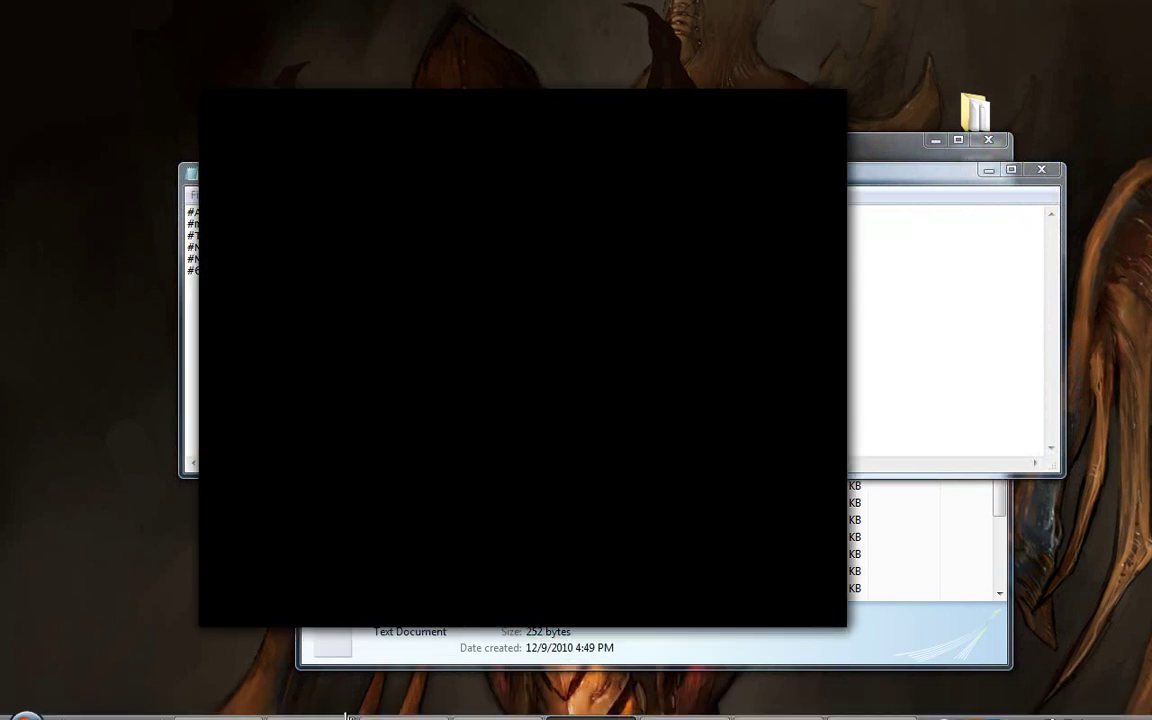
Reveal the hidden notification icons and launch Skype.
{"action": "mouse_move", "coordinate": [470, 714]}
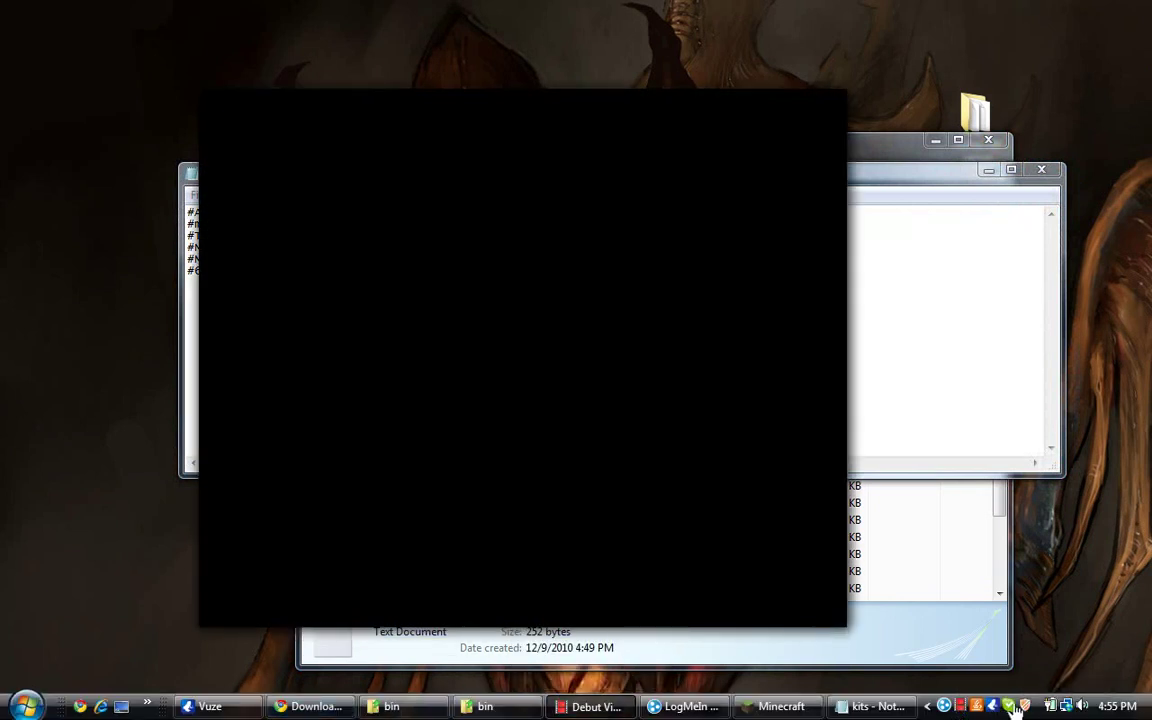
{"action": "left_click", "coordinate": [927, 706]}
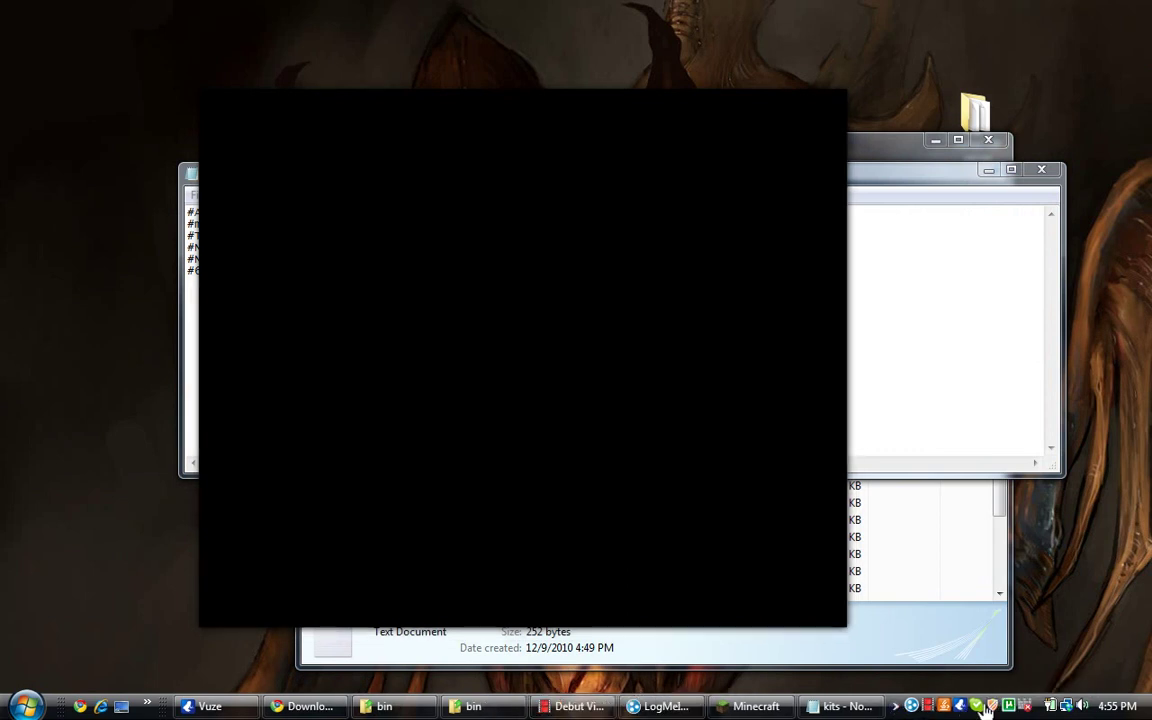
{"action": "left_click", "coordinate": [25, 706]}
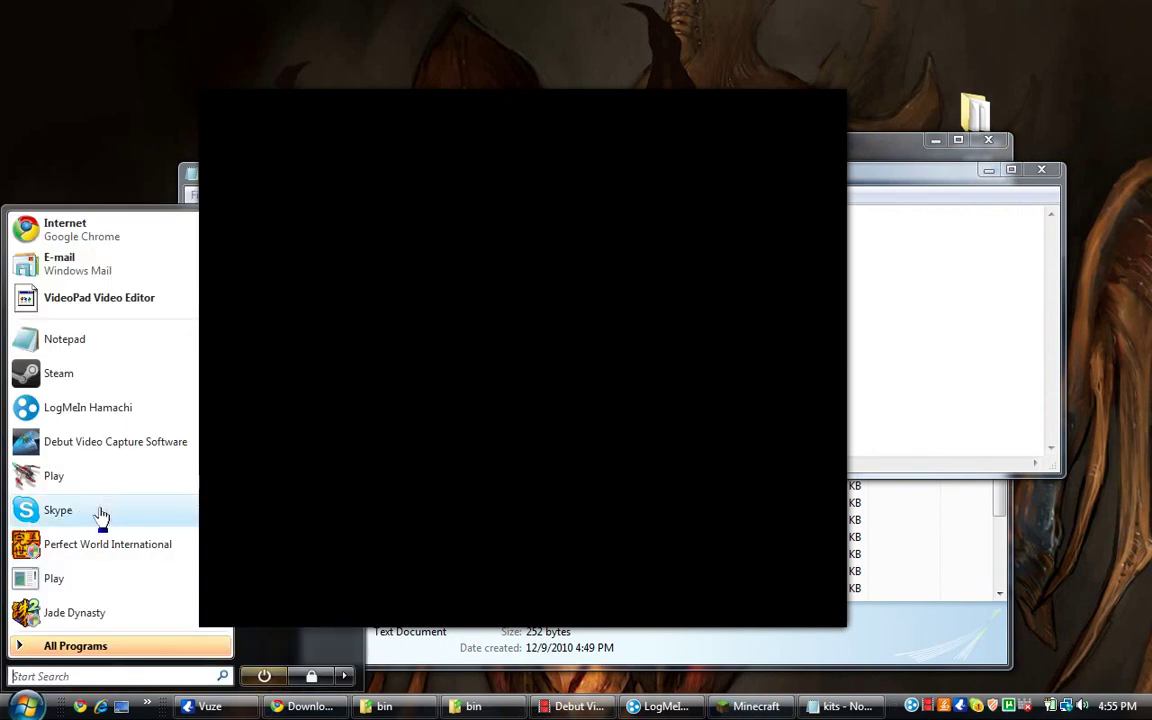
{"action": "left_click", "coordinate": [103, 505]}
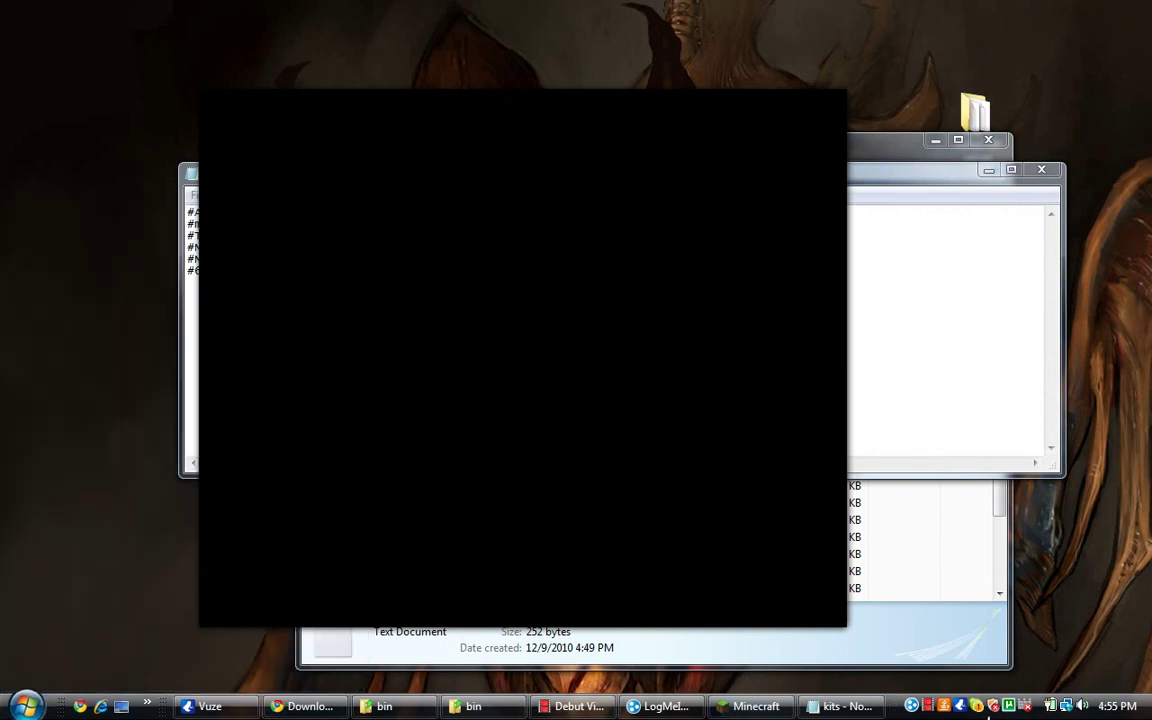